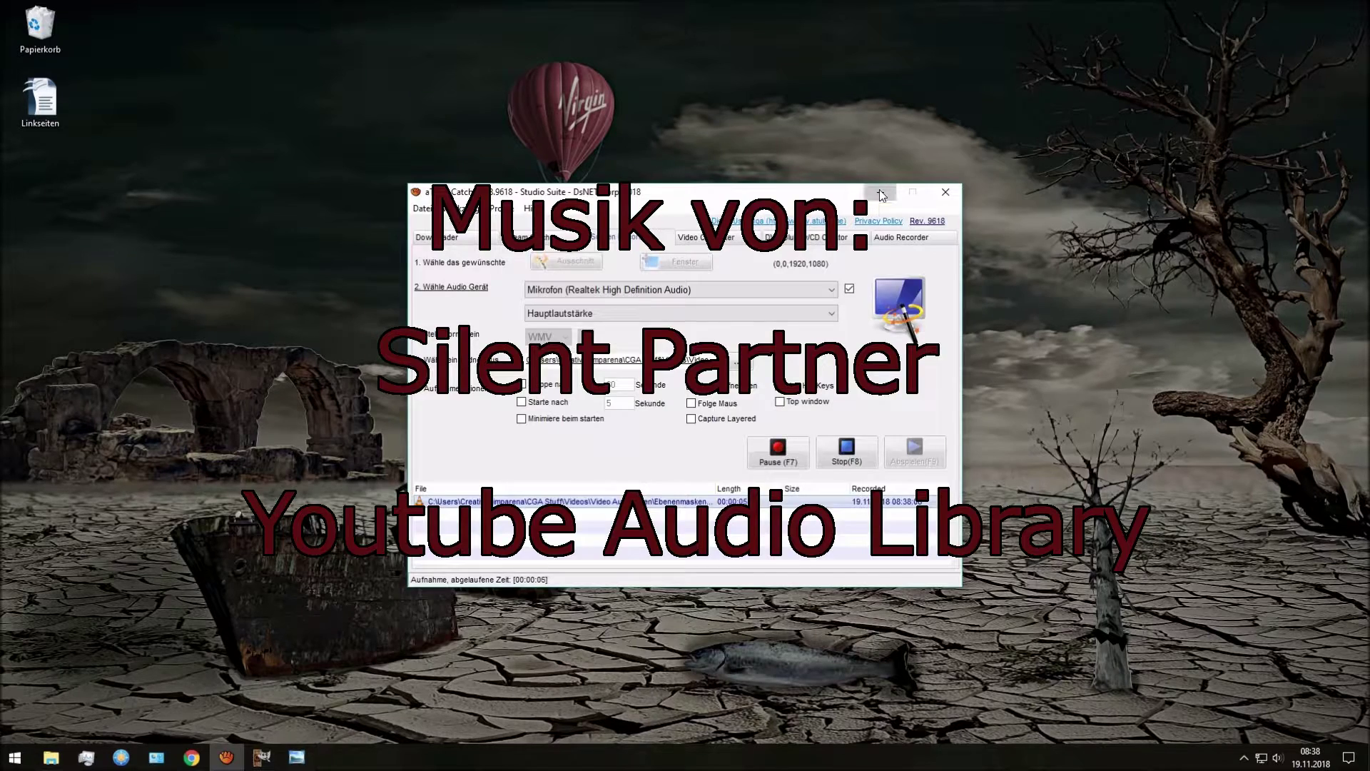
- Minimize the aTube Catcher recorder window so the desktop shows
{"action": "left_click", "coordinate": [880, 190]}
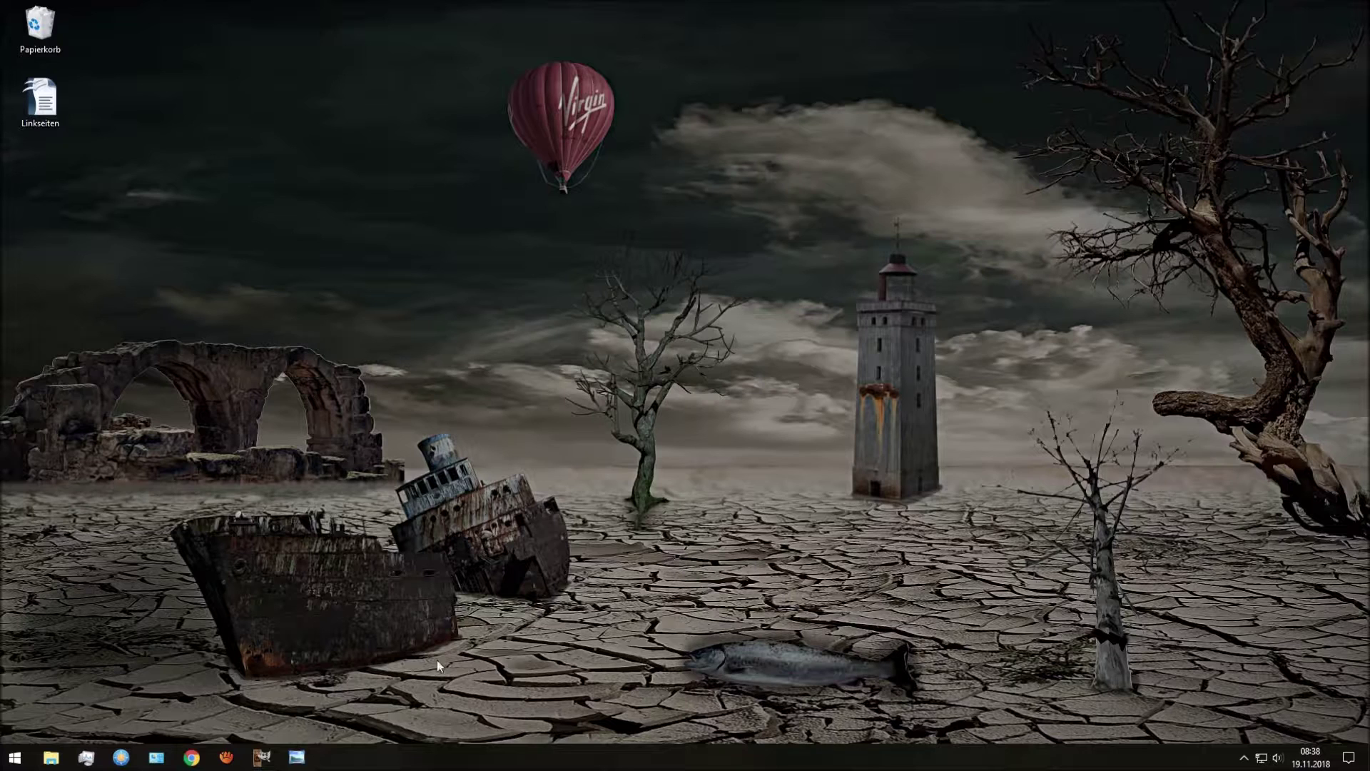
- Open the add-layer-mask dialog screenshot in Photo Viewer and zoom in on it
{"action": "left_click", "coordinate": [296, 756]}
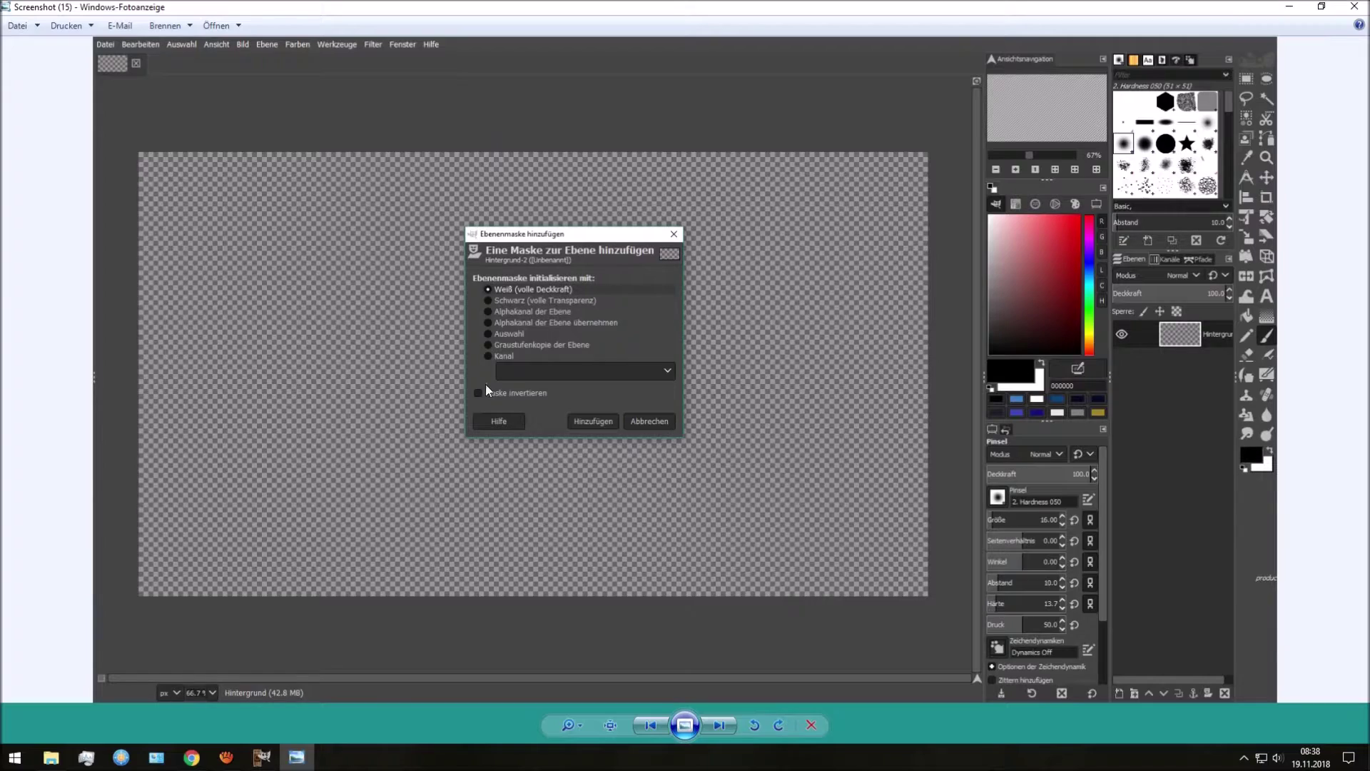
{"action": "scroll", "coordinate": [498, 380], "scroll_direction": "up", "scroll_amount": 3}
{"action": "scroll", "coordinate": [518, 252], "scroll_direction": "down", "scroll_amount": 1}
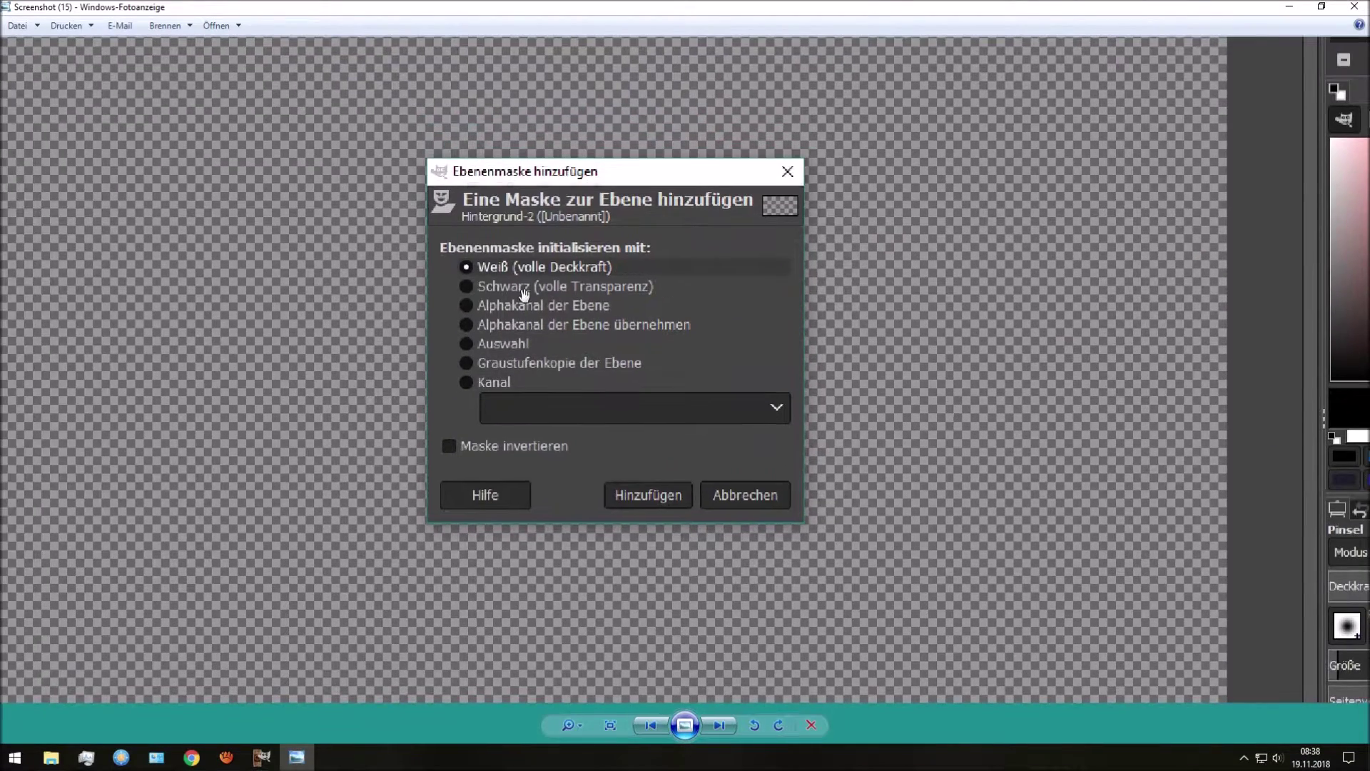
{"action": "scroll", "coordinate": [517, 251], "scroll_direction": "up", "scroll_amount": 1}
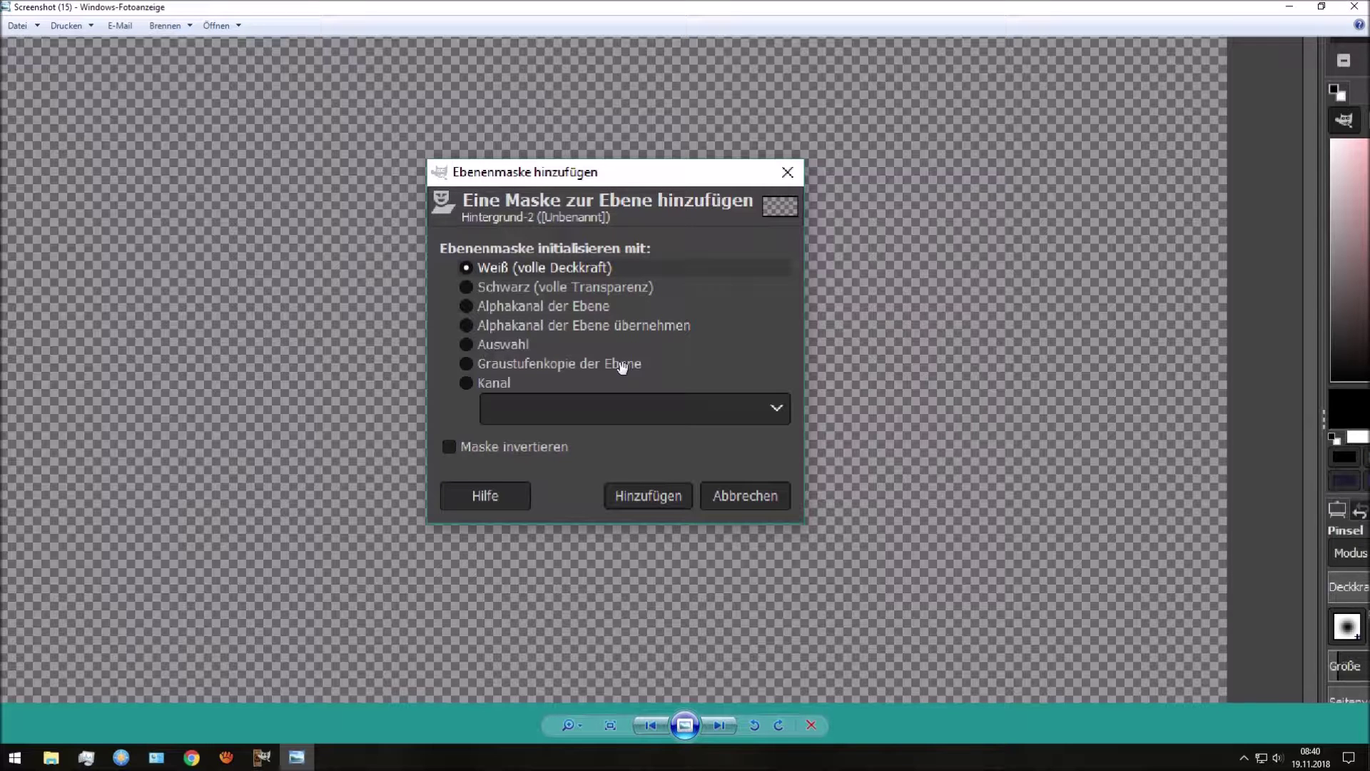
- Page through the portrait, black-and-white mask and inverted mask screenshots, then close the viewer
{"action": "left_click", "coordinate": [719, 726]}
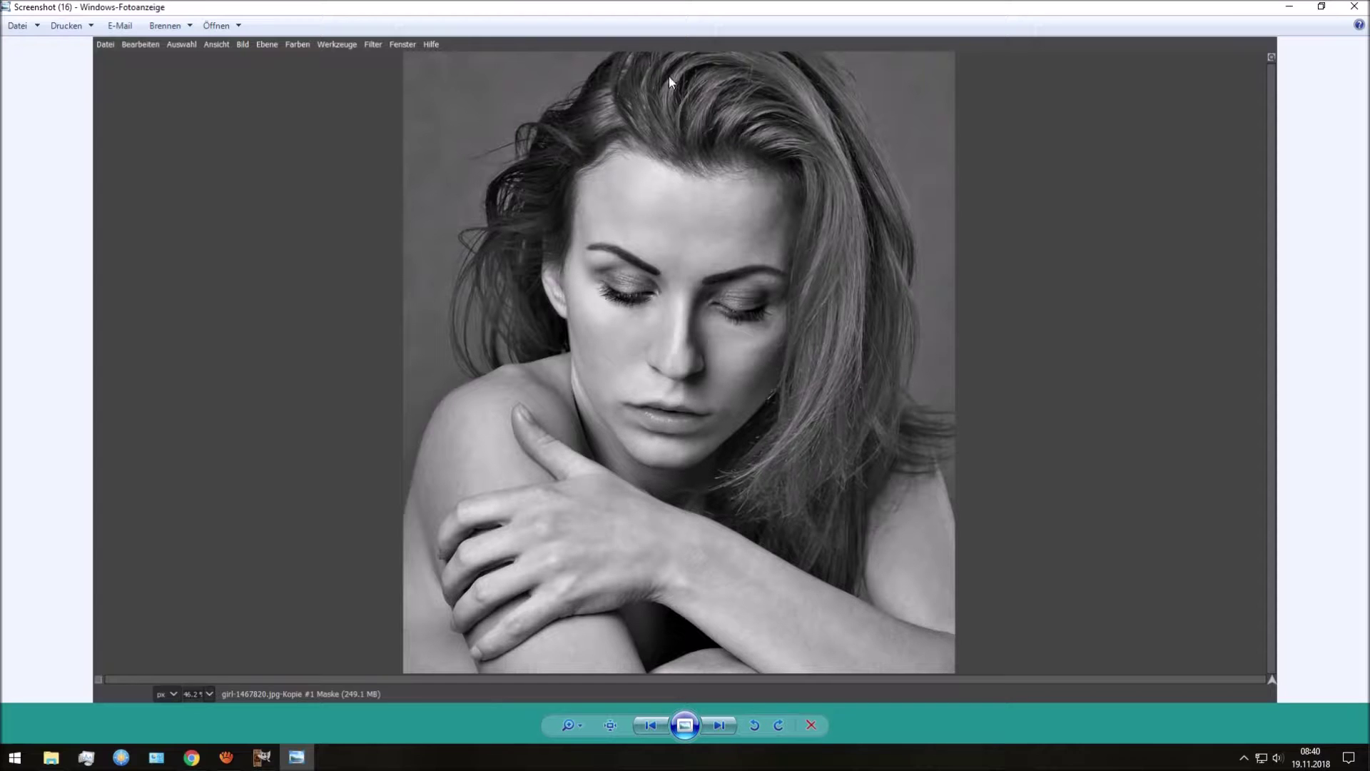
{"action": "left_click", "coordinate": [730, 723]}
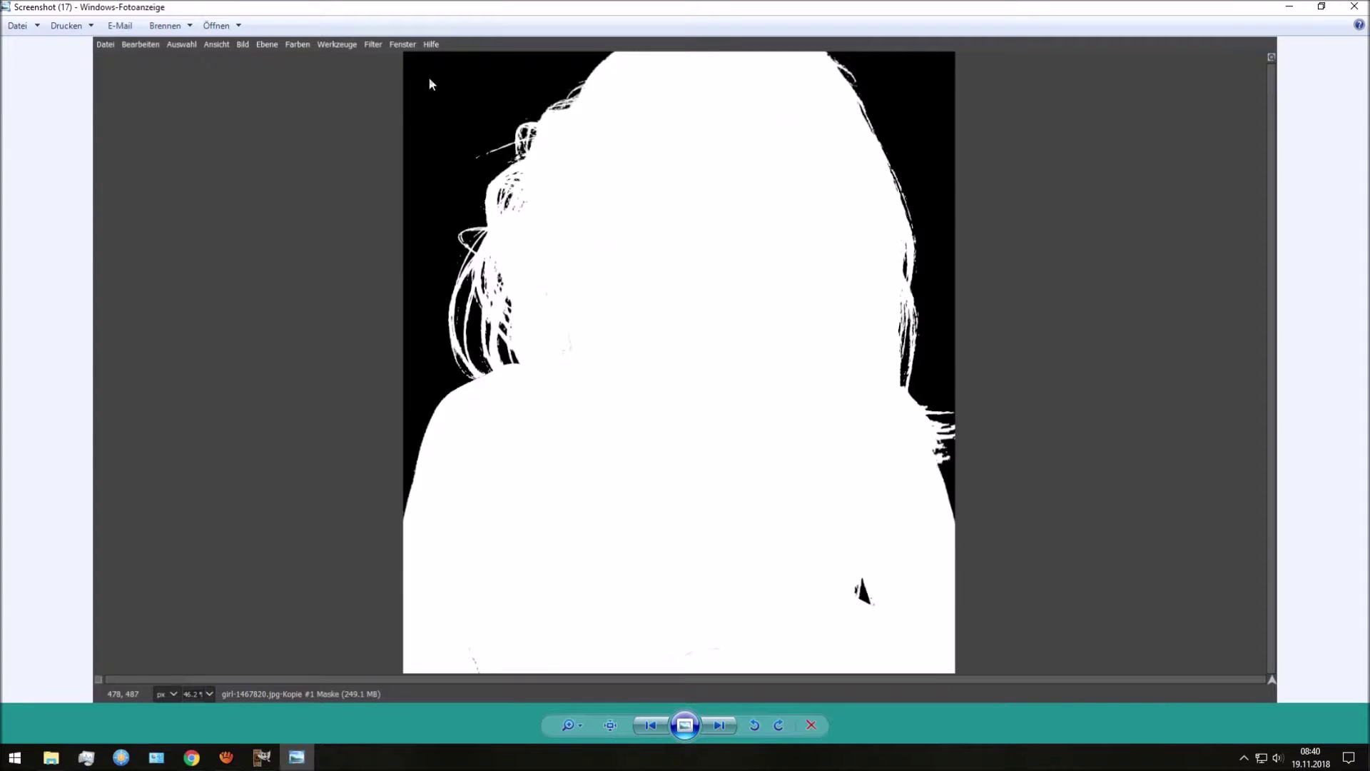
{"action": "left_click", "coordinate": [722, 725]}
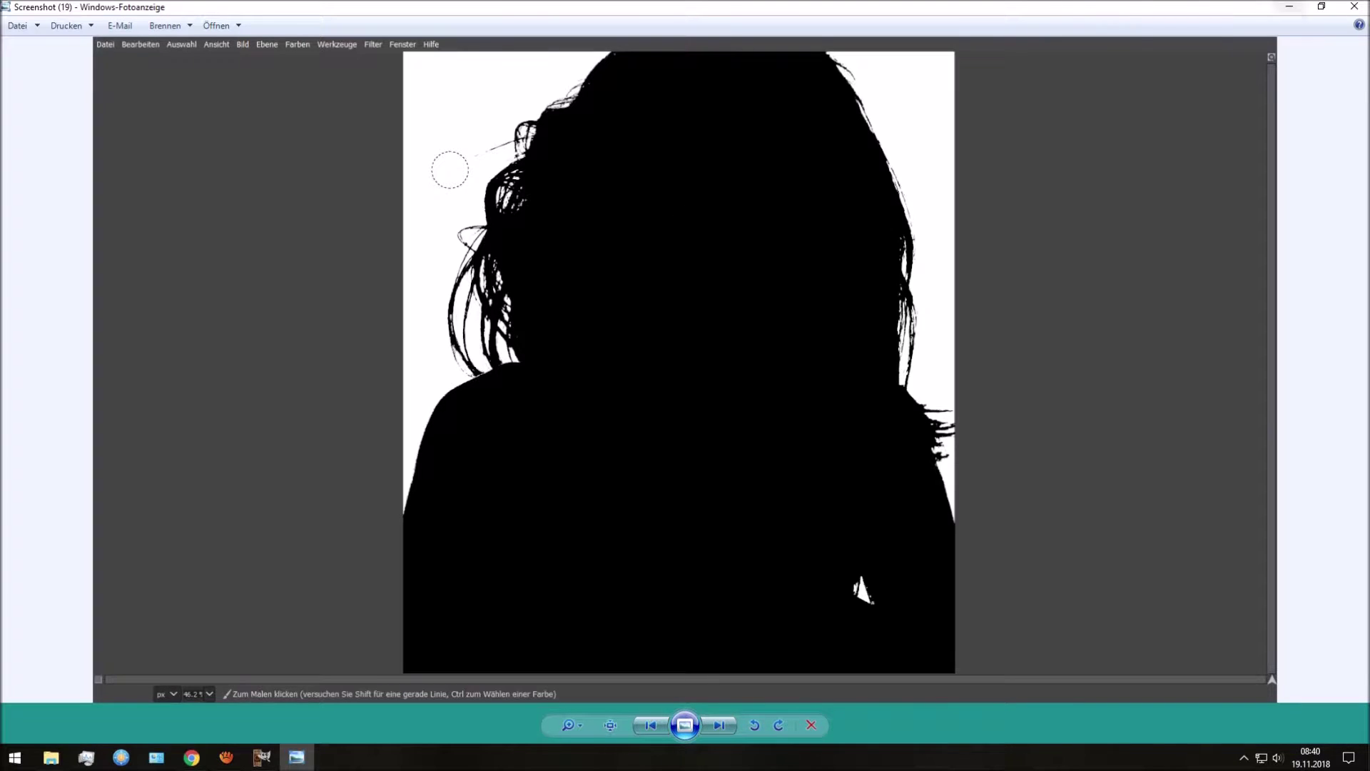
{"action": "key", "text": "alt+F4"}
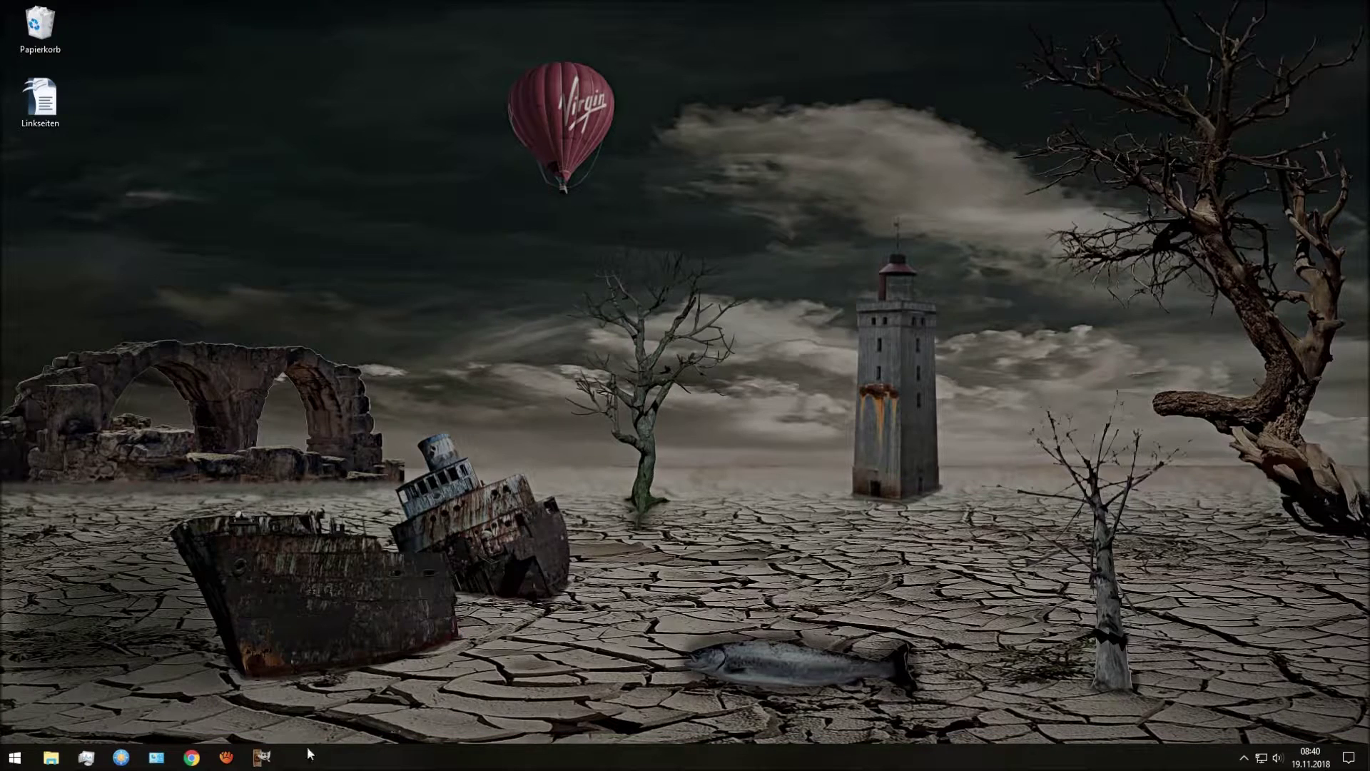
- Bring GIMP back and toggle the knocker layer's visibility off and on
{"action": "left_click", "coordinate": [262, 756]}
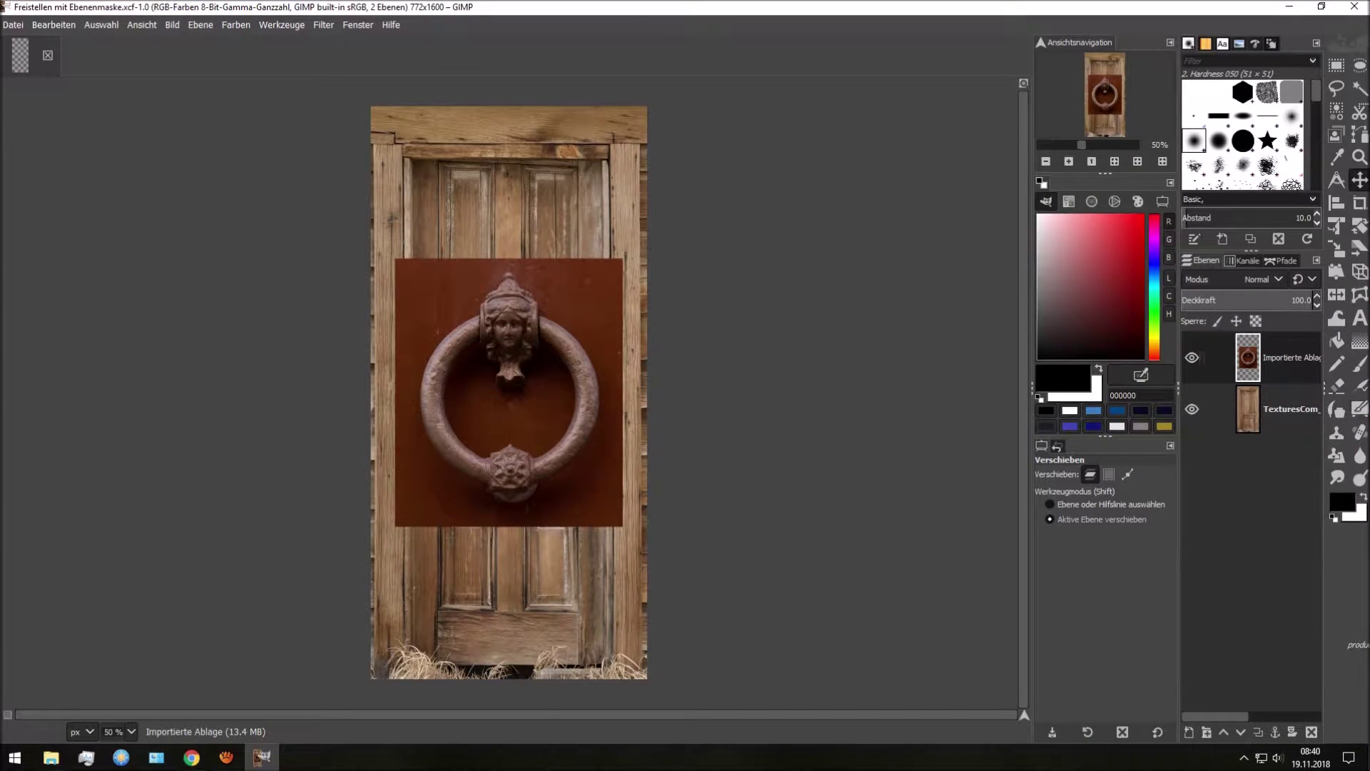
{"action": "left_click", "coordinate": [1193, 357]}
{"action": "left_click", "coordinate": [1192, 357]}
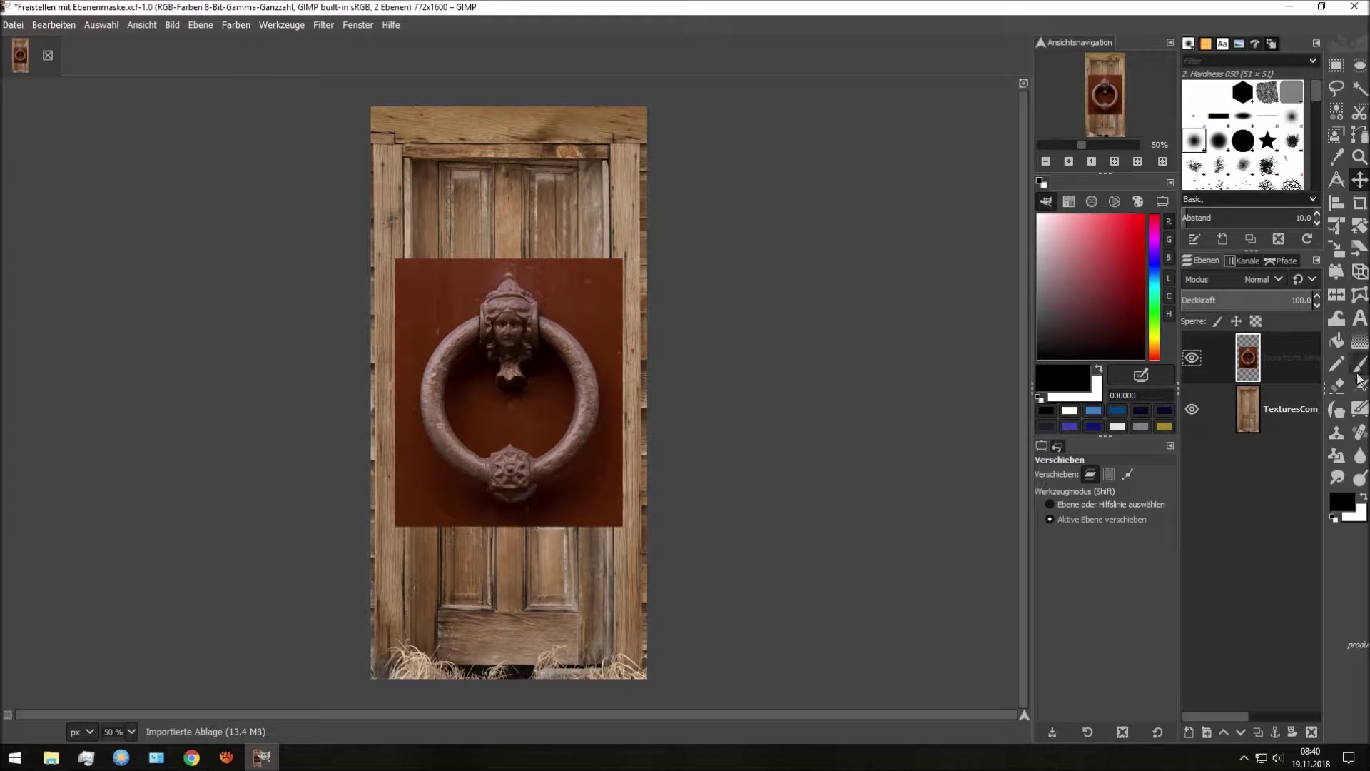
- Select the Eraser with size 83.60 and hardness about 29
{"action": "left_click", "coordinate": [1337, 386]}
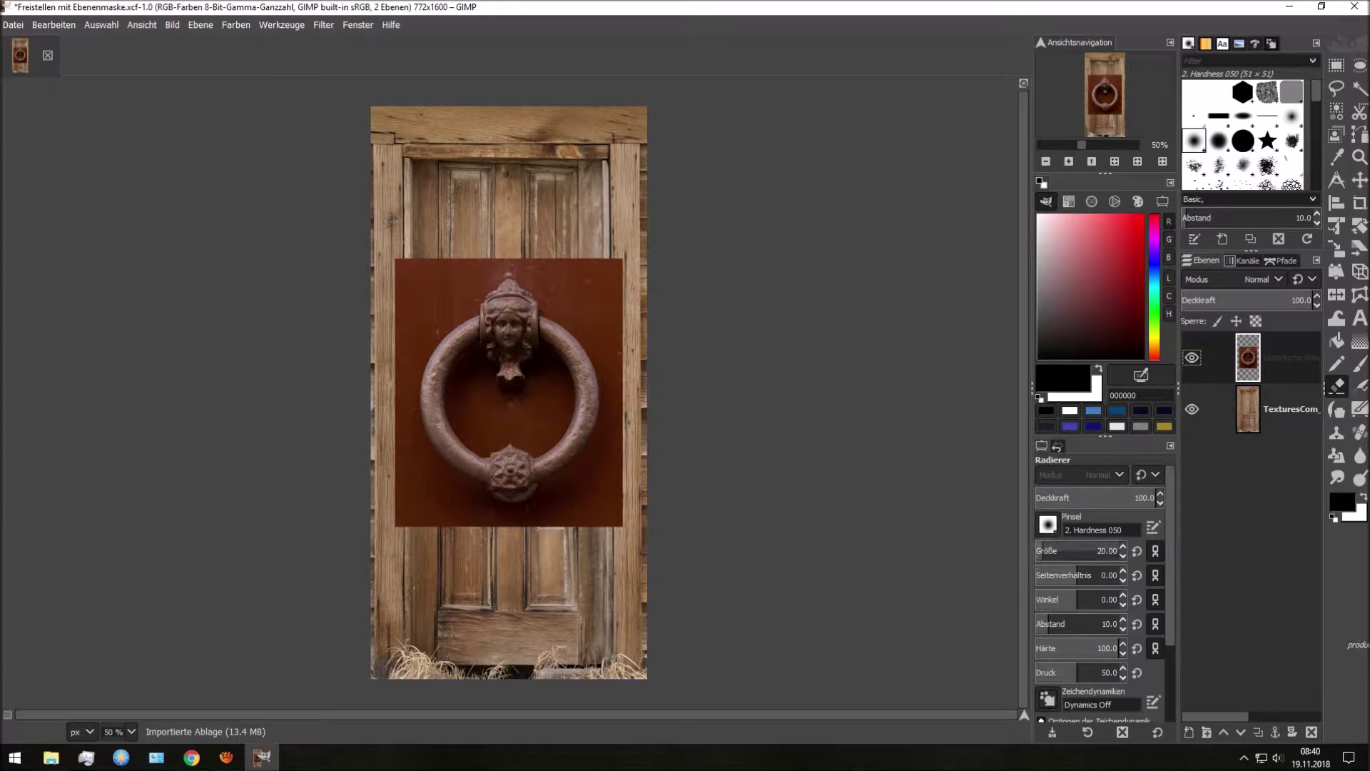
{"action": "left_click_drag", "start_coordinate": [1043, 551], "coordinate": [1054, 551]}
{"action": "left_click_drag", "start_coordinate": [1071, 648], "coordinate": [1062, 648]}
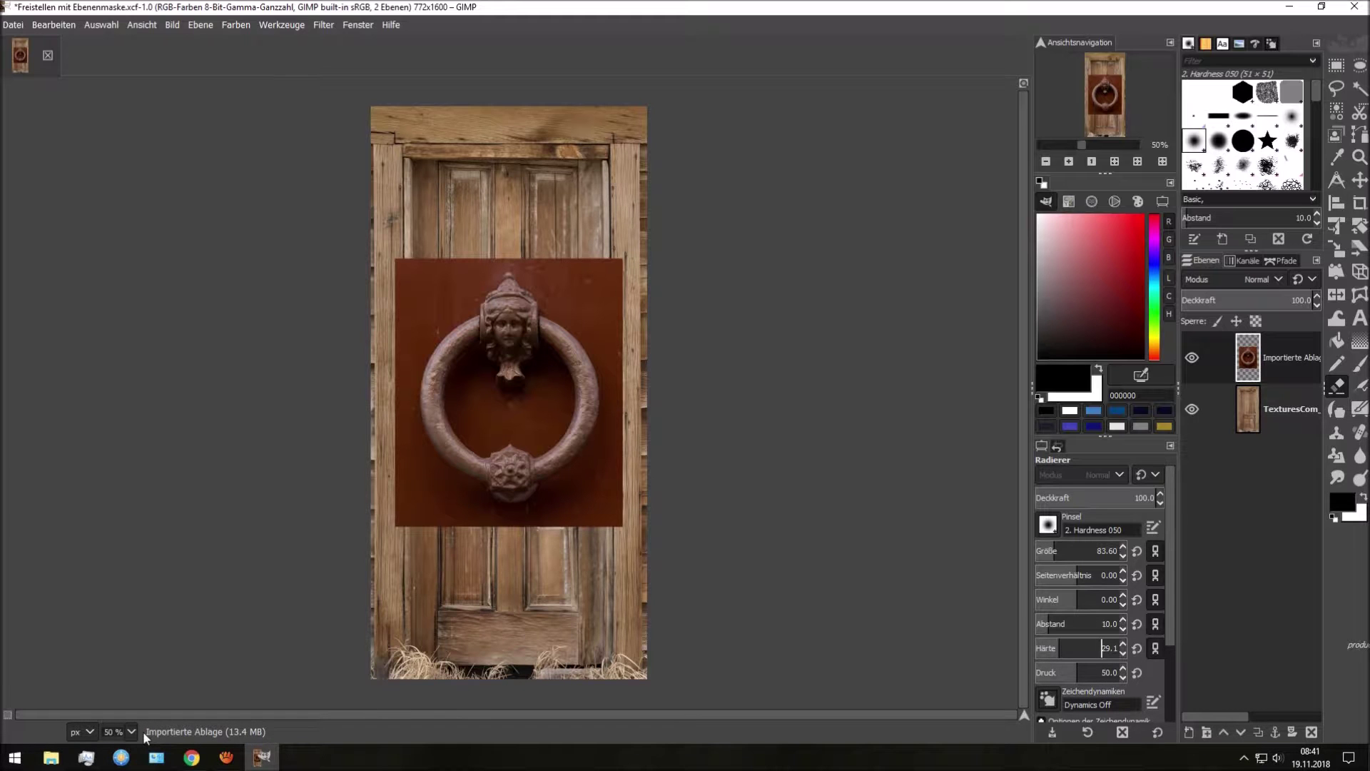
{"action": "left_click", "coordinate": [131, 732]}
- Zoom to 100% and scroll to the lower right of the knocker ring
{"action": "left_click", "coordinate": [134, 651]}
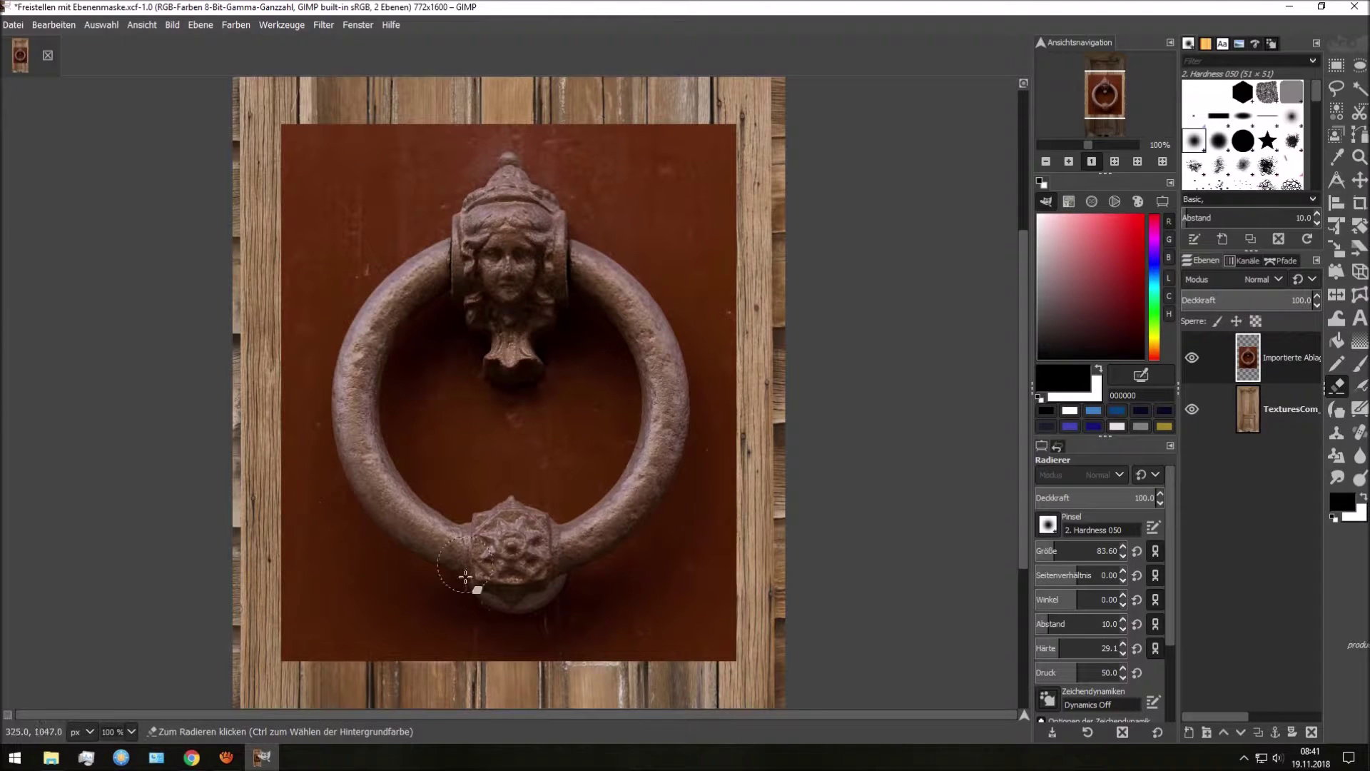
{"action": "type", "text": "2"}
{"action": "type", "text": "2"}
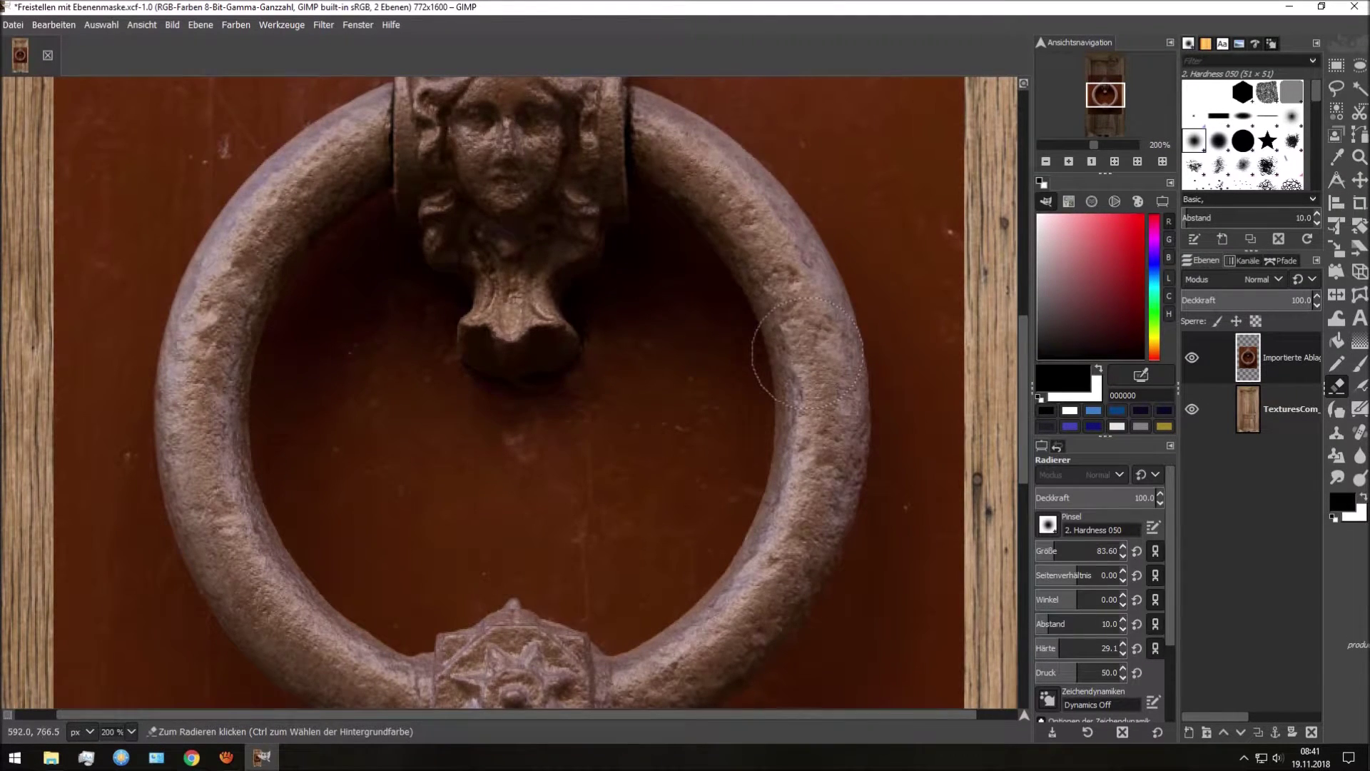
{"action": "scroll", "coordinate": [792, 352], "scroll_direction": "down", "scroll_amount": 3}
{"action": "scroll", "coordinate": [792, 352], "scroll_direction": "right", "scroll_amount": 1}
{"action": "scroll", "coordinate": [714, 214], "scroll_direction": "down", "scroll_amount": 5}
{"action": "scroll", "coordinate": [714, 214], "scroll_direction": "right", "scroll_amount": 2}
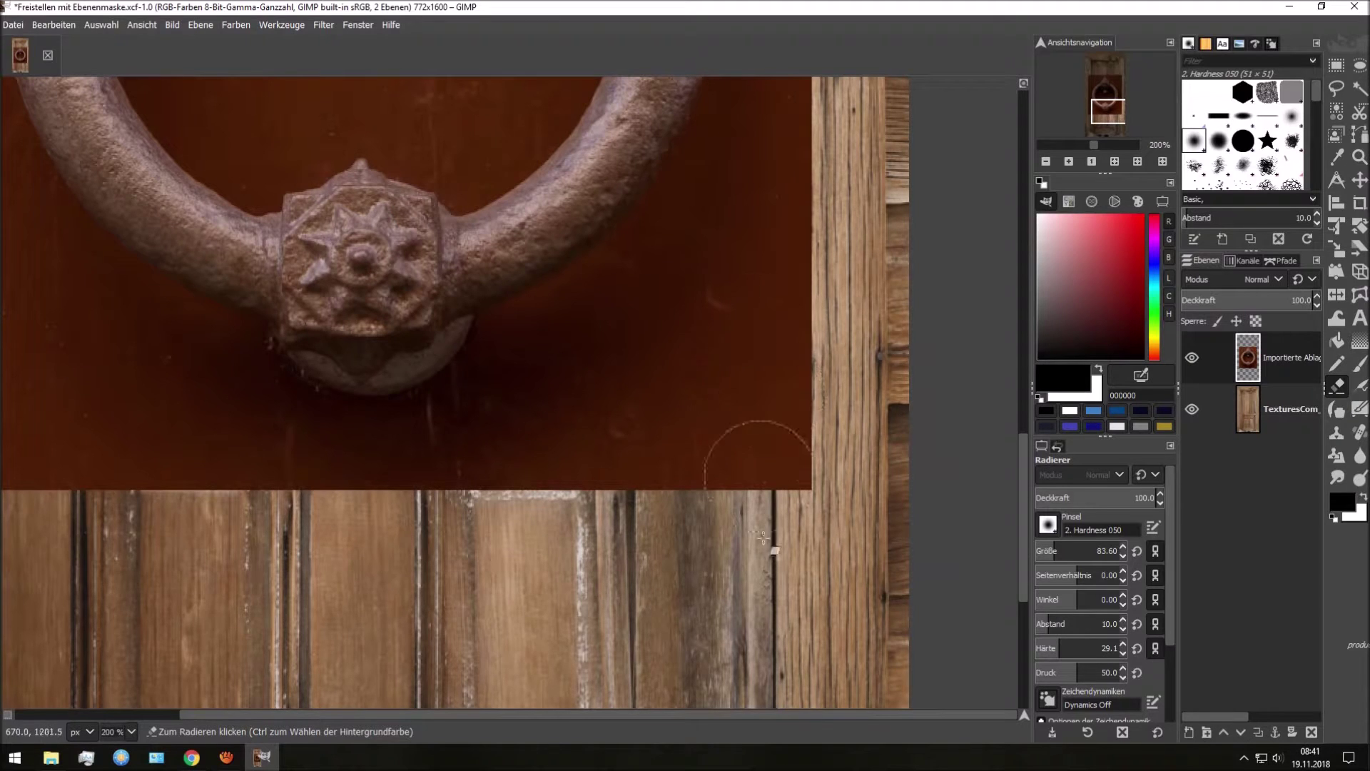
- Erase the red backdrop below and right of the ring, revealing the wood and padlock
{"action": "mouse_move", "coordinate": [762, 536]}
{"action": "left_mouse_down"}
{"action": "mouse_move", "coordinate": [729, 406]}
{"action": "mouse_move", "coordinate": [672, 282]}
{"action": "left_mouse_up"}
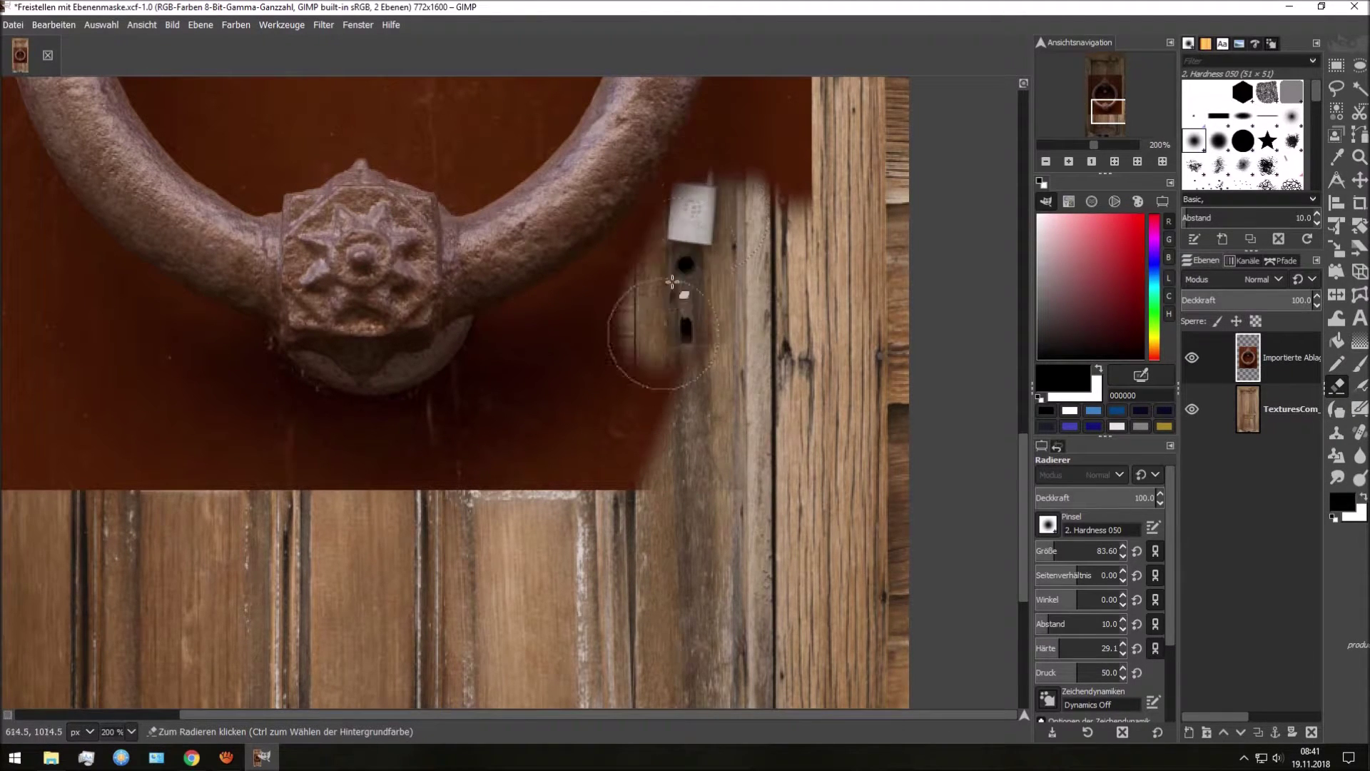
{"action": "left_click_drag", "start_coordinate": [673, 282], "coordinate": [621, 511]}
{"action": "mouse_move", "coordinate": [638, 326]}
{"action": "left_mouse_down"}
{"action": "mouse_move", "coordinate": [643, 264]}
{"action": "mouse_move", "coordinate": [742, 157]}
{"action": "mouse_move", "coordinate": [685, 214]}
{"action": "mouse_move", "coordinate": [644, 322]}
{"action": "mouse_move", "coordinate": [563, 349]}
{"action": "left_mouse_up"}
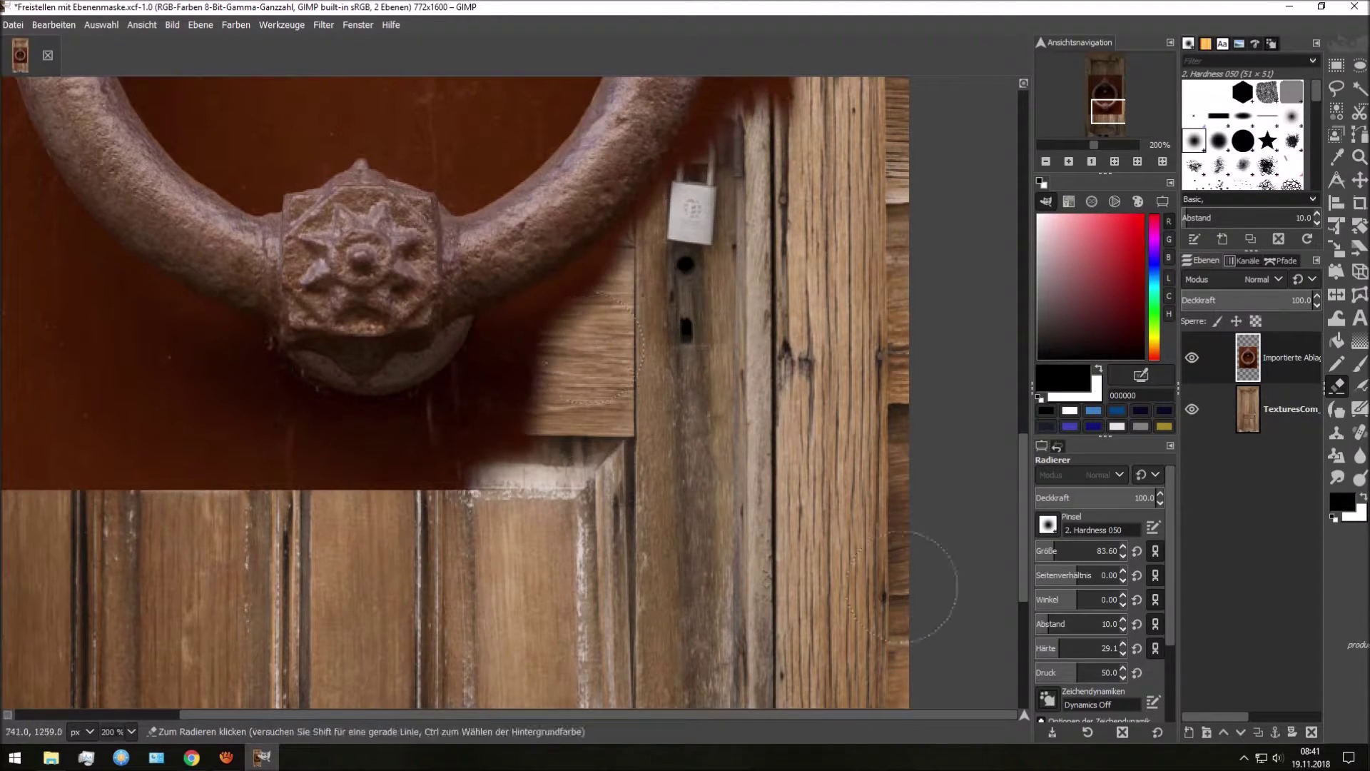
{"action": "left_click_drag", "start_coordinate": [1052, 543], "coordinate": [1047, 552]}
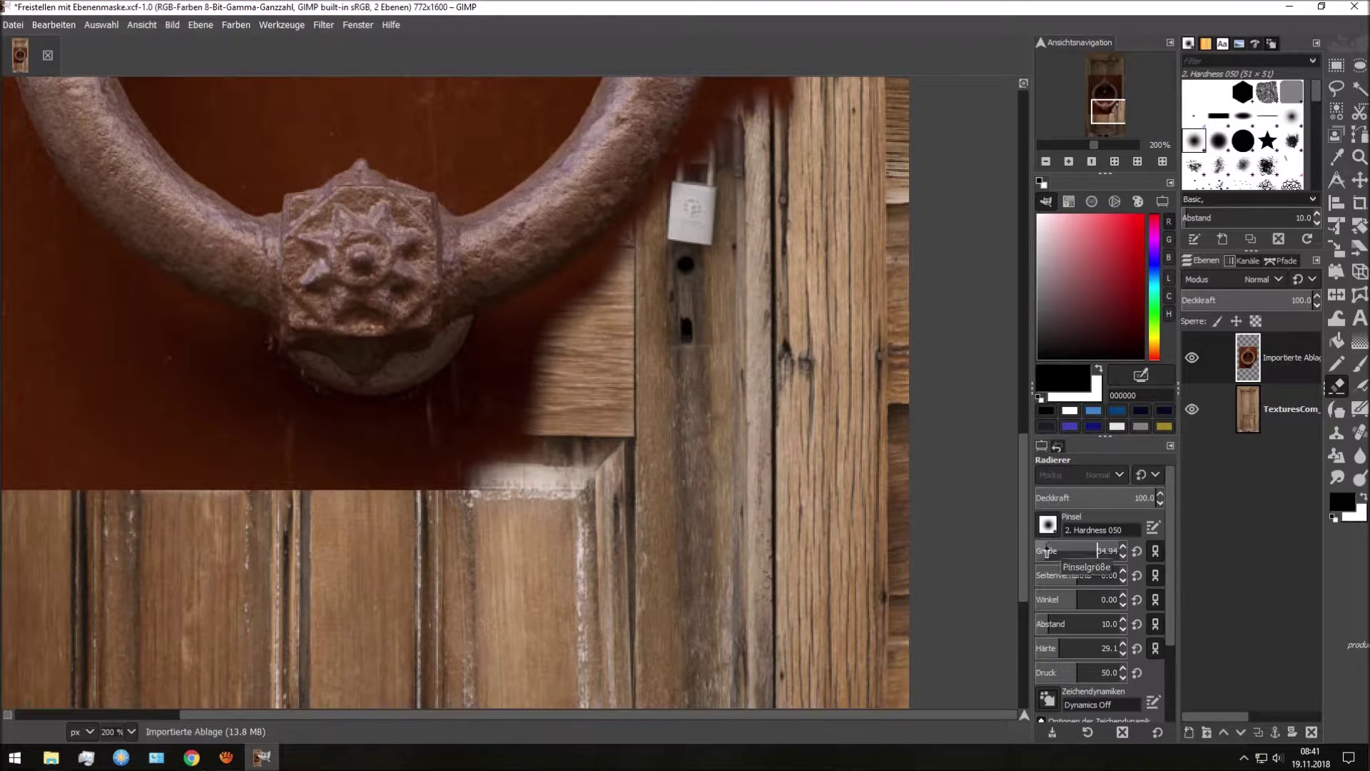
{"action": "scroll", "coordinate": [612, 364], "scroll_direction": "up", "scroll_amount": 3}
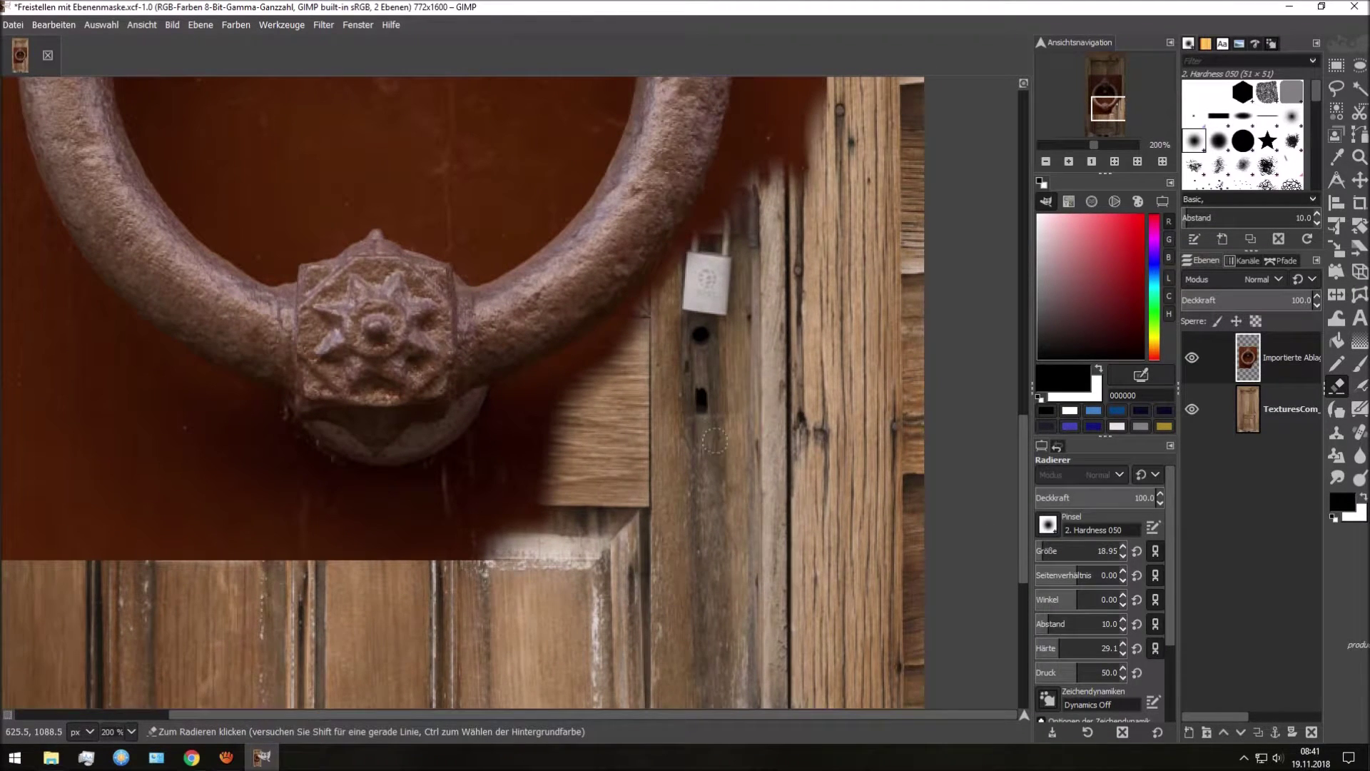
{"action": "mouse_move", "coordinate": [613, 364]}
{"action": "left_mouse_down"}
{"action": "mouse_move", "coordinate": [628, 295]}
{"action": "mouse_move", "coordinate": [582, 343]}
{"action": "left_mouse_up"}
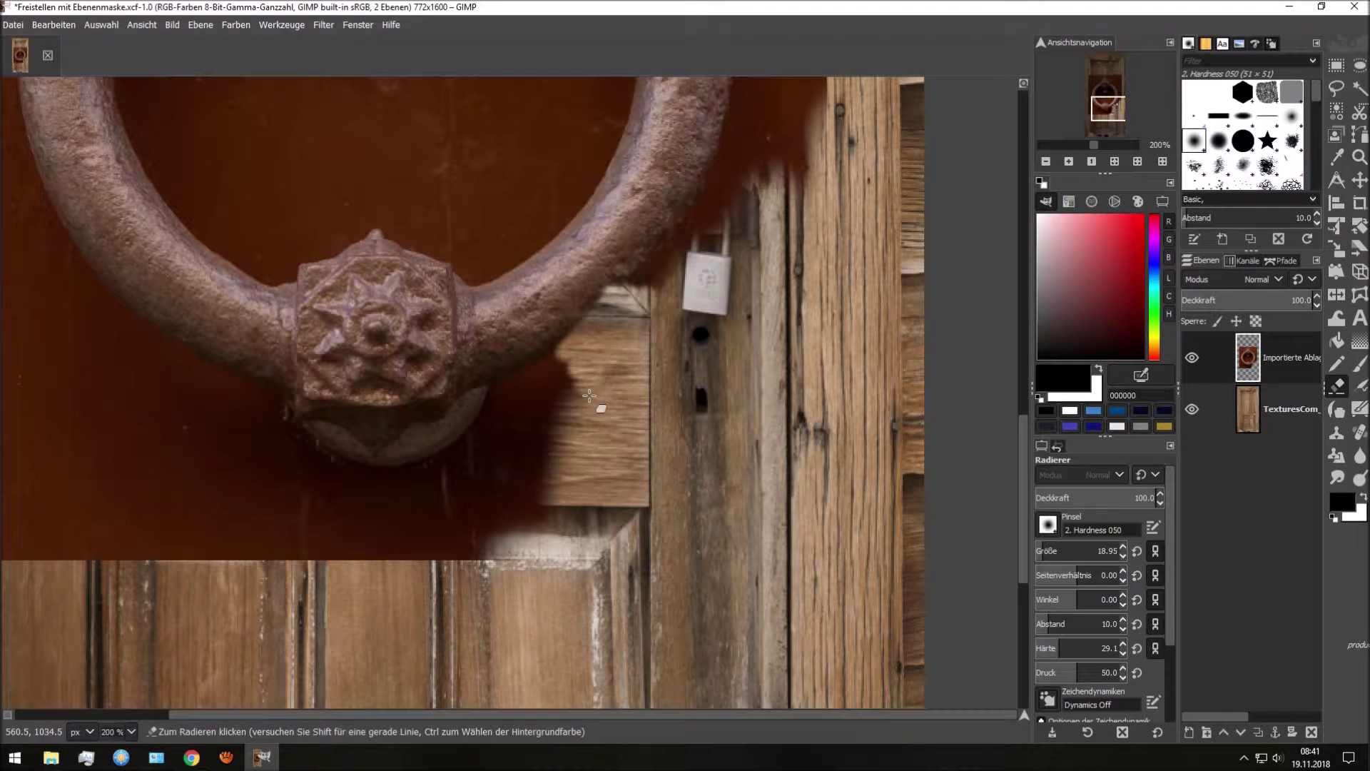
{"action": "left_click_drag", "start_coordinate": [589, 395], "coordinate": [597, 382]}
{"action": "scroll", "coordinate": [1175, 503], "scroll_direction": "down", "scroll_amount": 3}
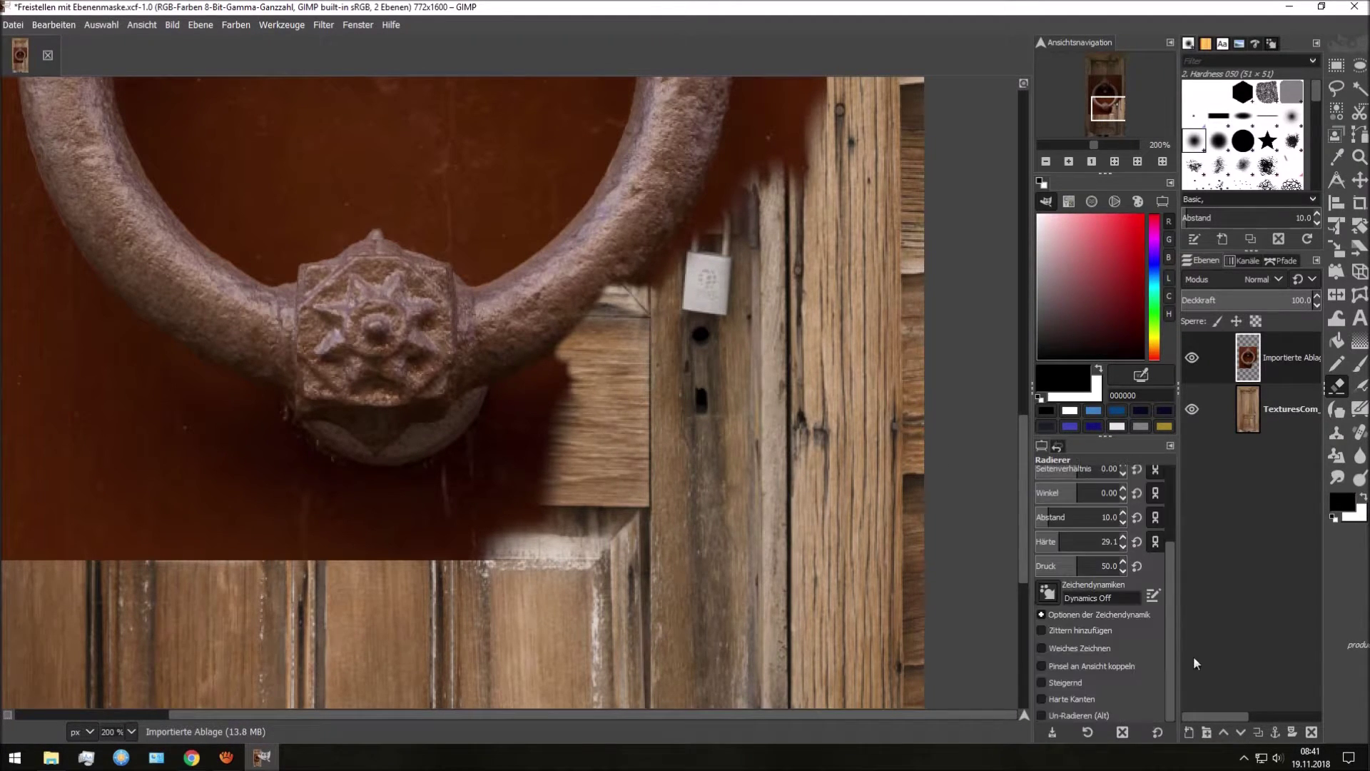
- Use Un-Radieren mode to restore red above the padlock, then view the undo history
{"action": "left_click", "coordinate": [1096, 714]}
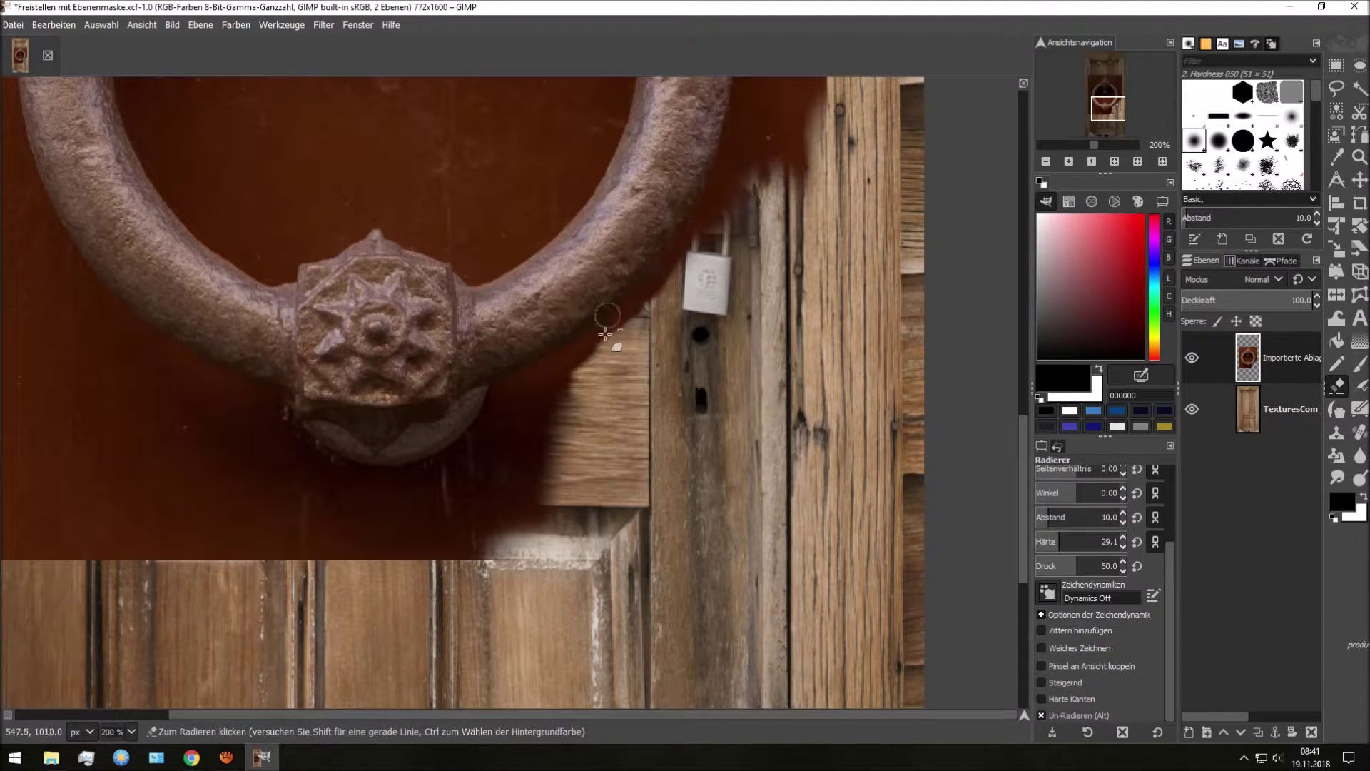
{"action": "left_click_drag", "start_coordinate": [607, 332], "coordinate": [646, 290]}
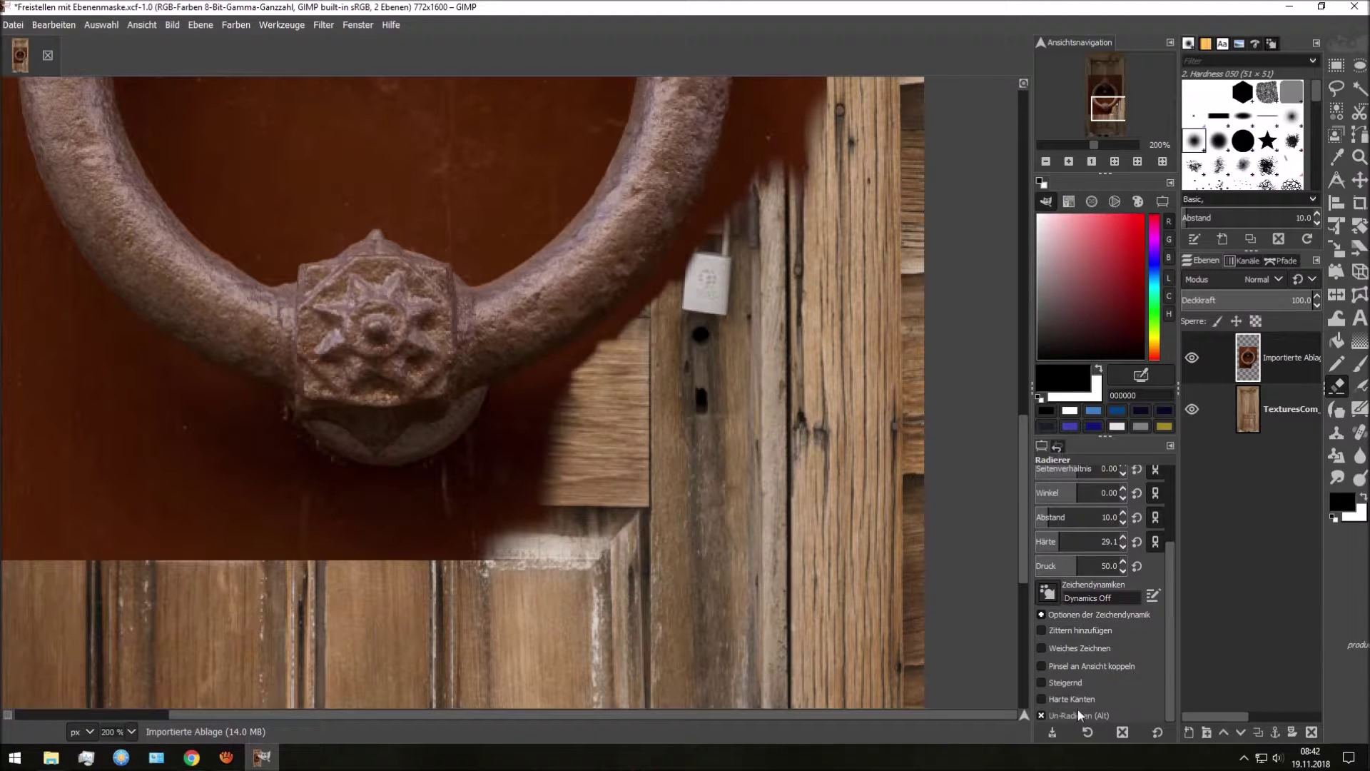
{"action": "scroll", "coordinate": [1158, 528], "scroll_direction": "up", "scroll_amount": 3}
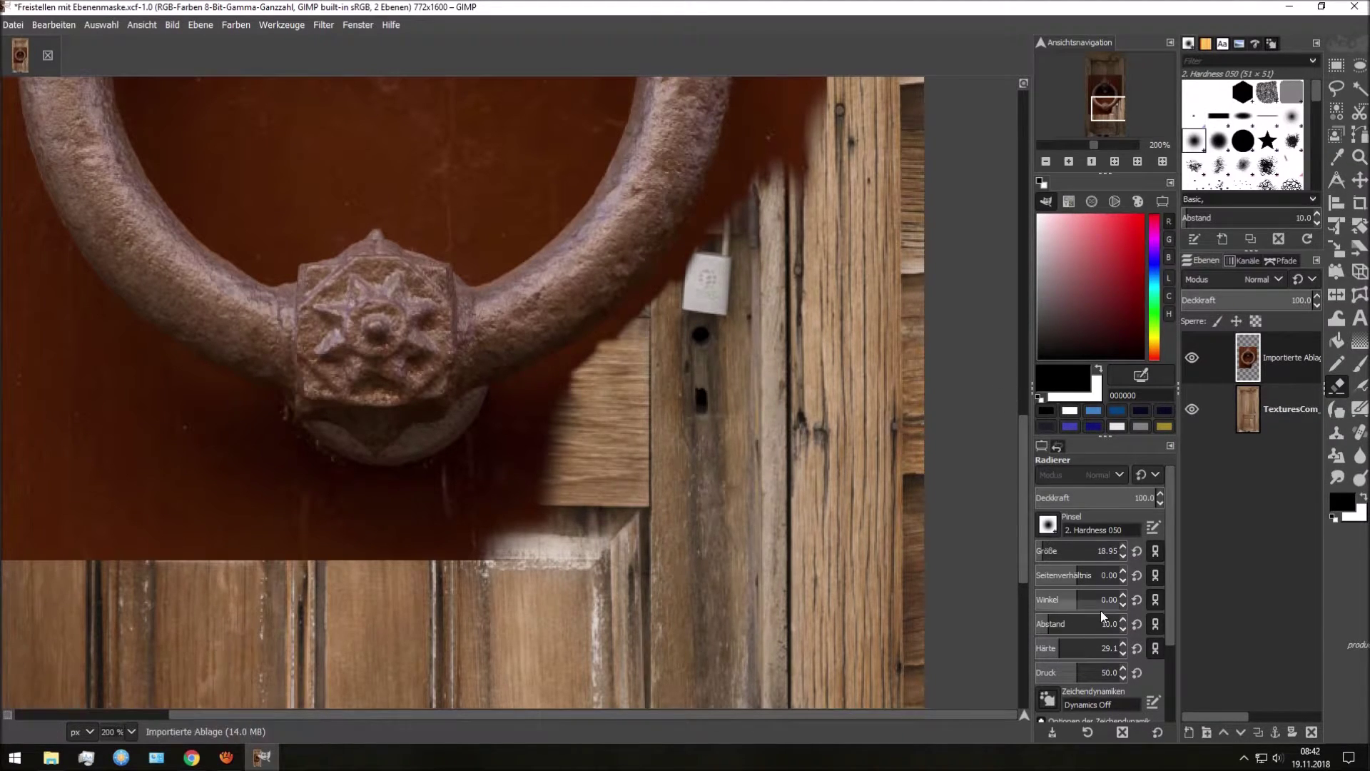
{"action": "left_click", "coordinate": [1057, 446]}
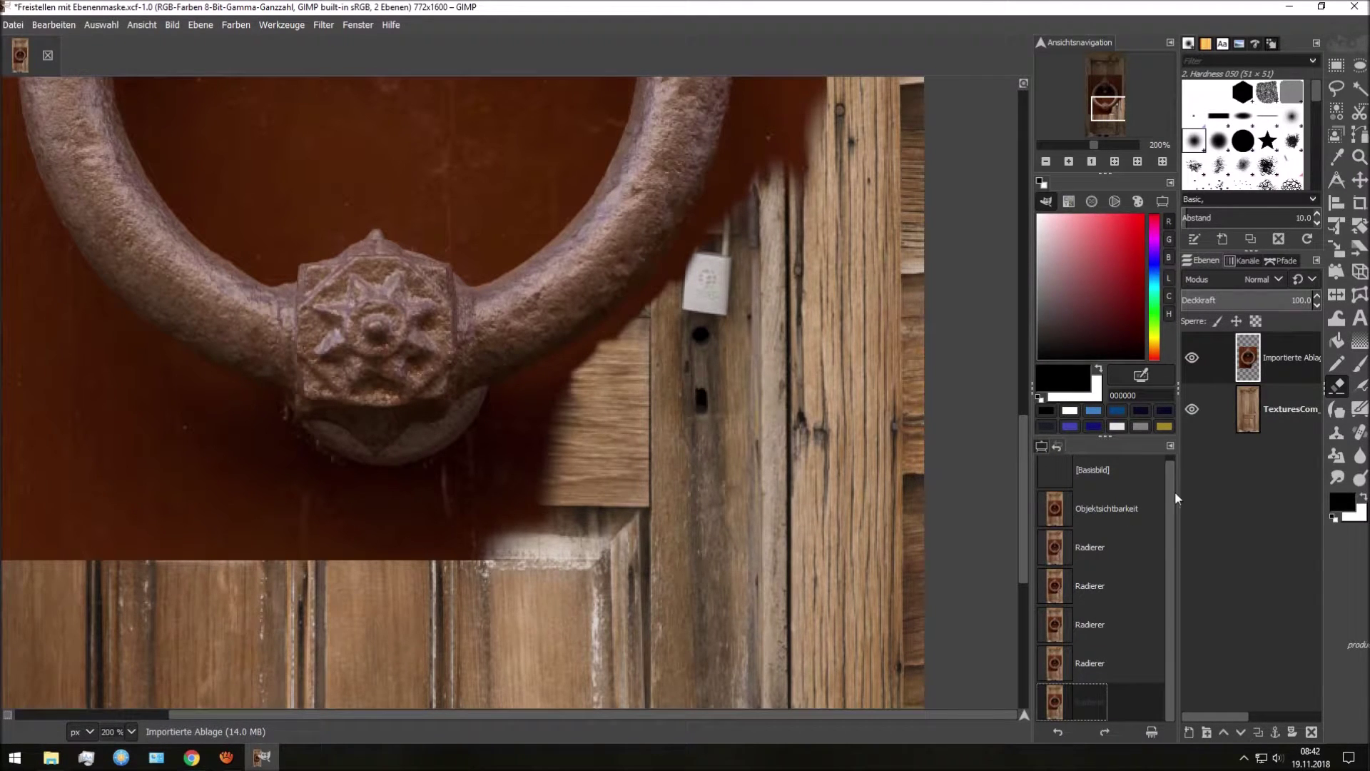
{"action": "left_click", "coordinate": [1095, 514]}
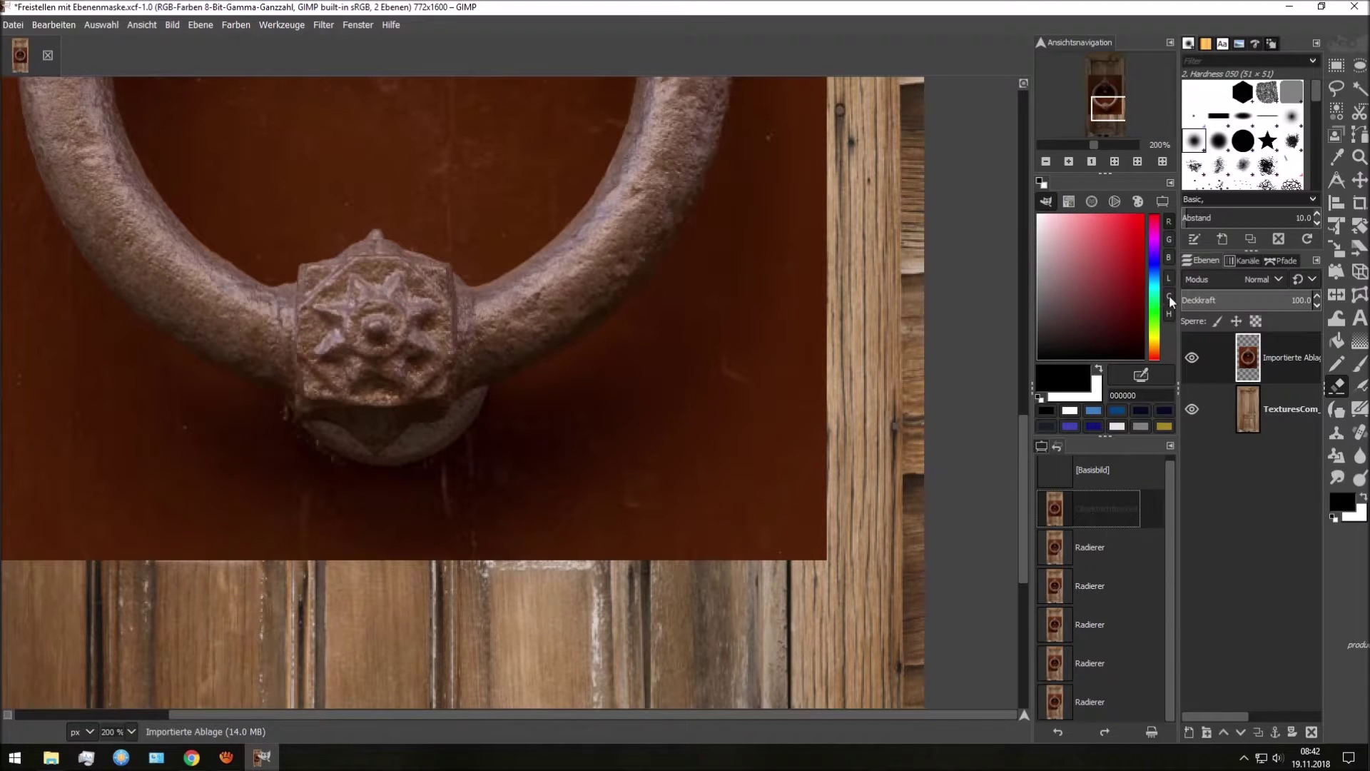
{"action": "left_click", "coordinate": [1256, 361]}
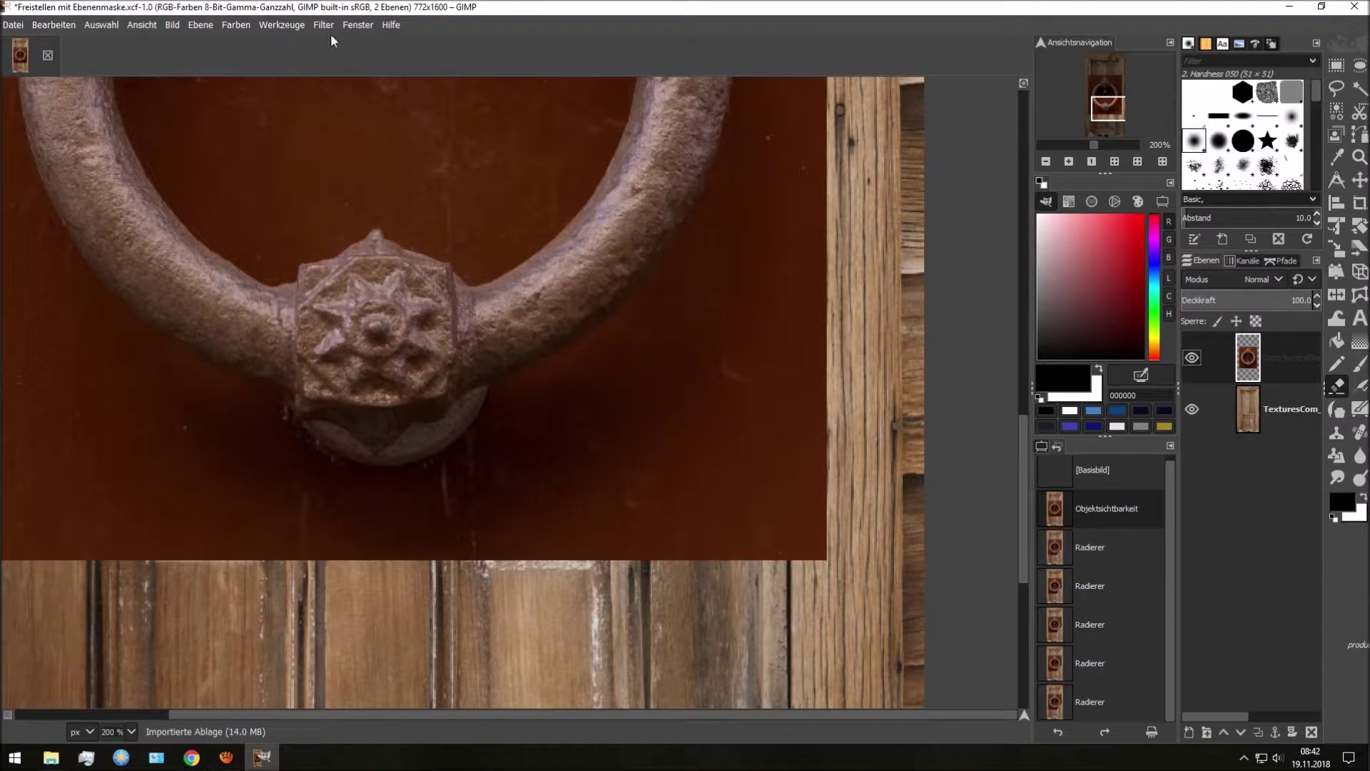
{"action": "left_click", "coordinate": [204, 25]}
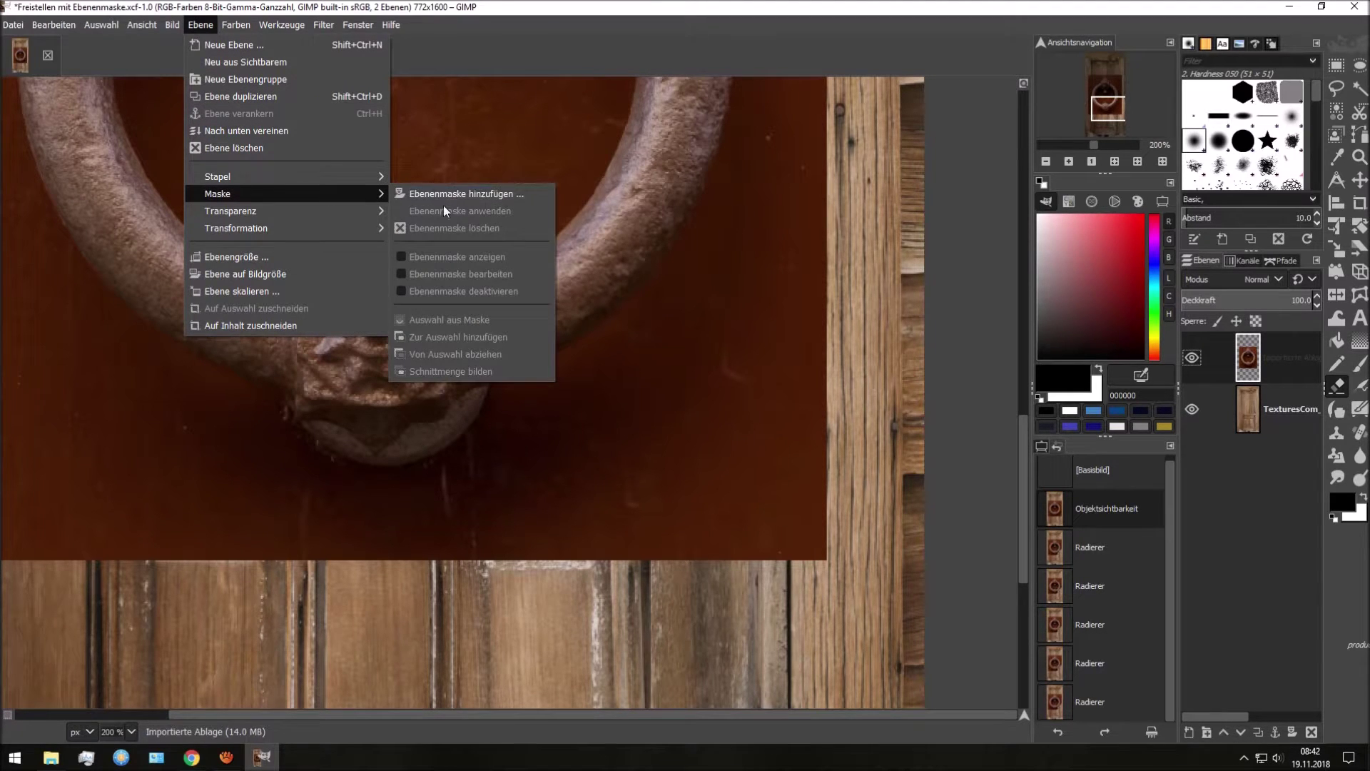
{"action": "left_click", "coordinate": [453, 191]}
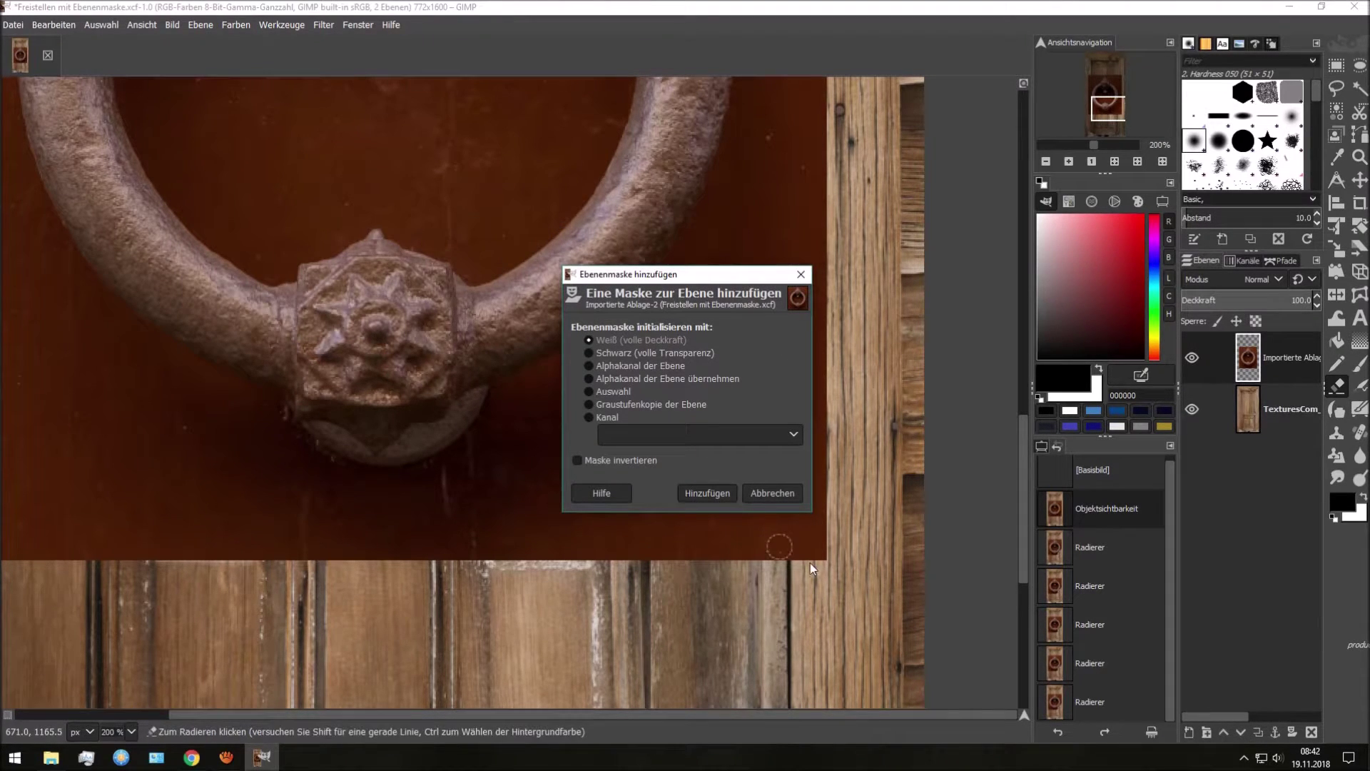
{"action": "left_click", "coordinate": [763, 492]}
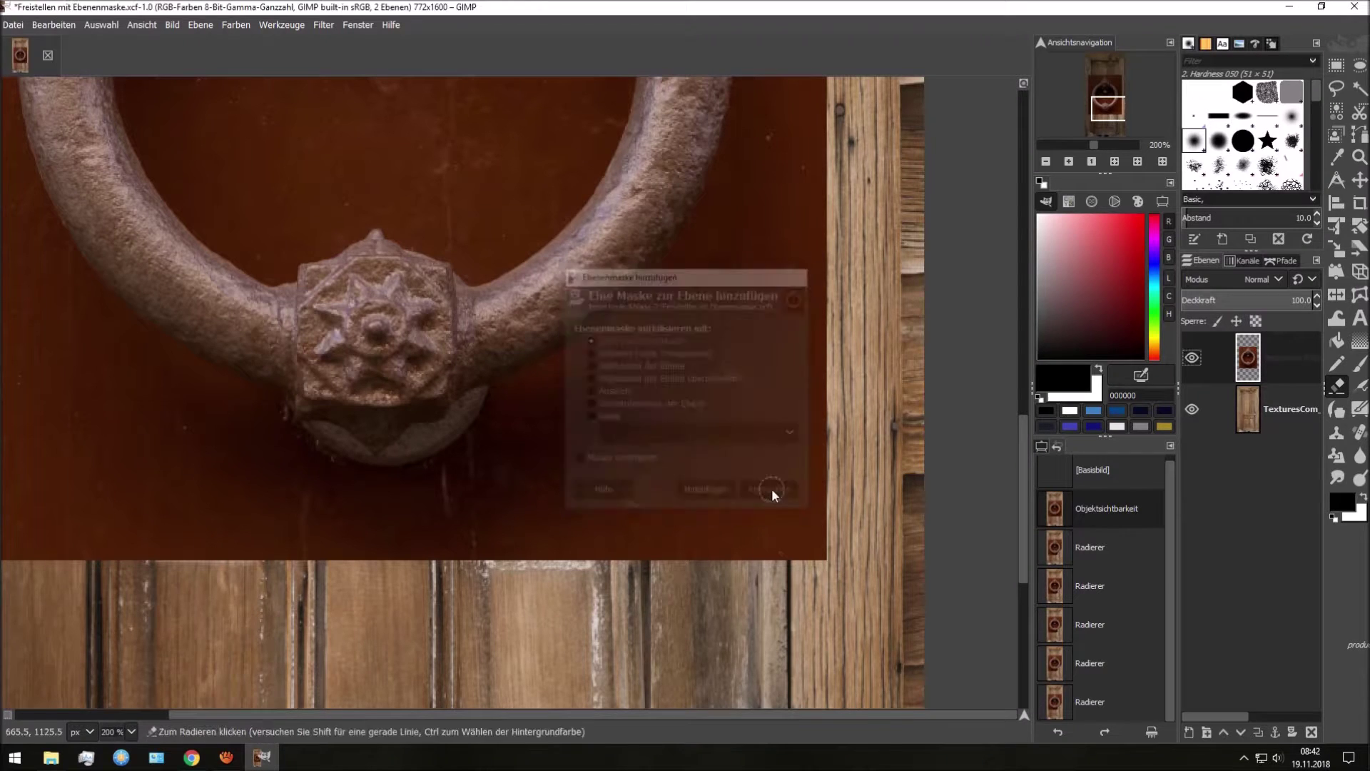
{"action": "right_click", "coordinate": [1242, 369]}
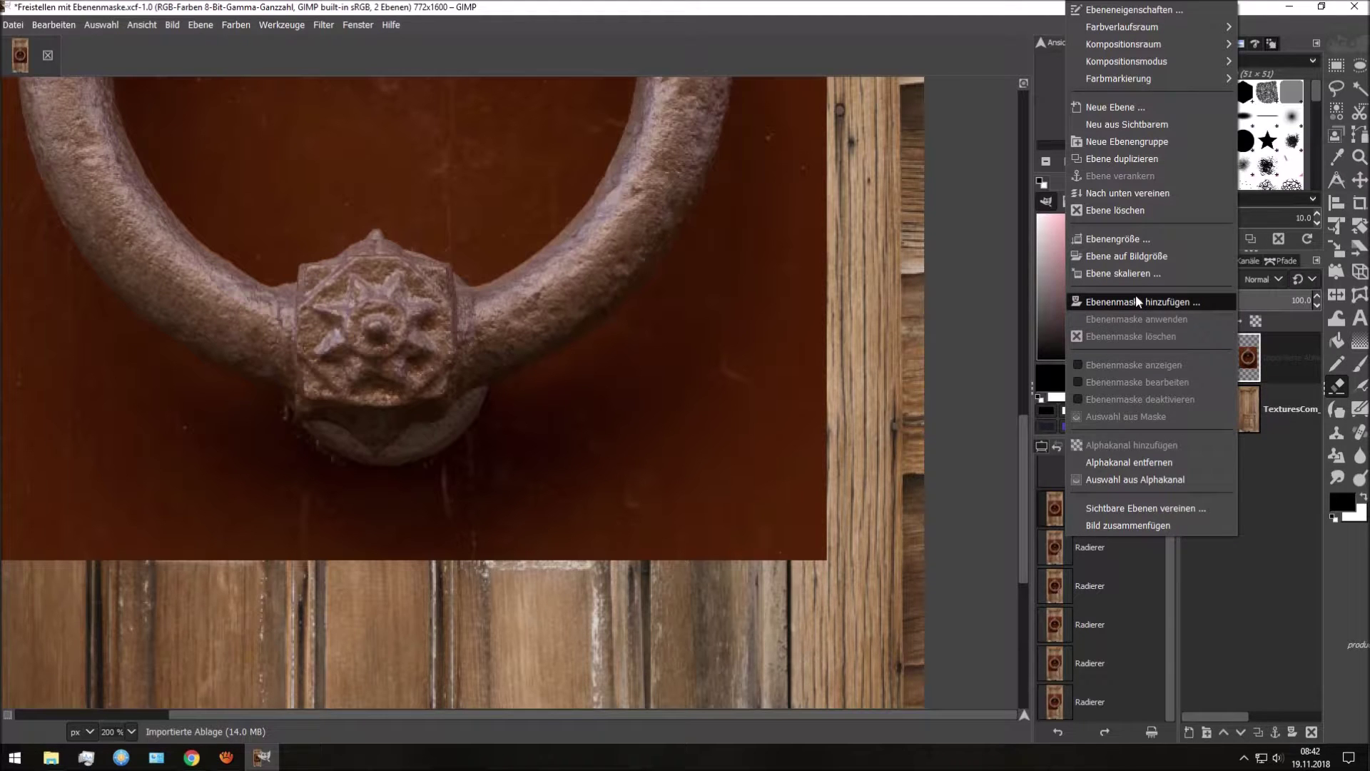
{"action": "left_click", "coordinate": [1249, 411]}
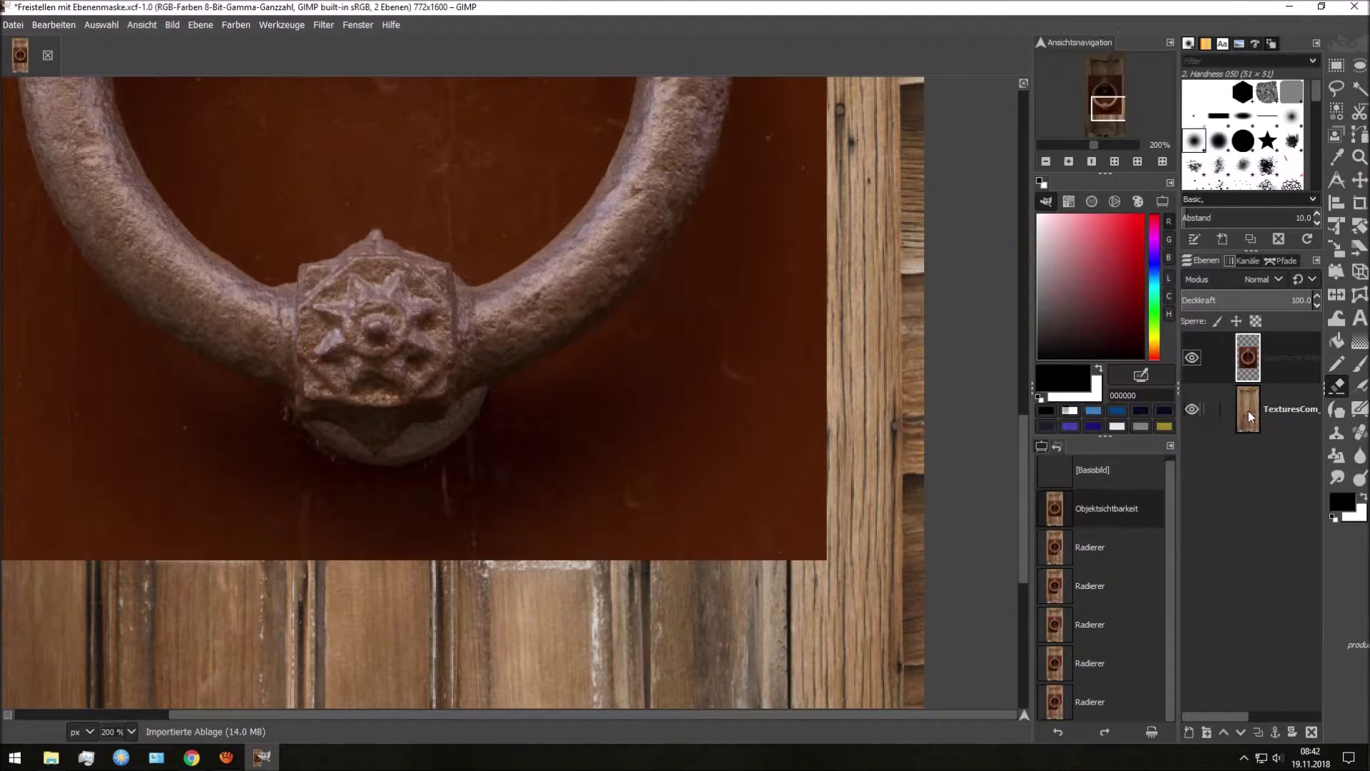
{"action": "right_click", "coordinate": [1248, 411]}
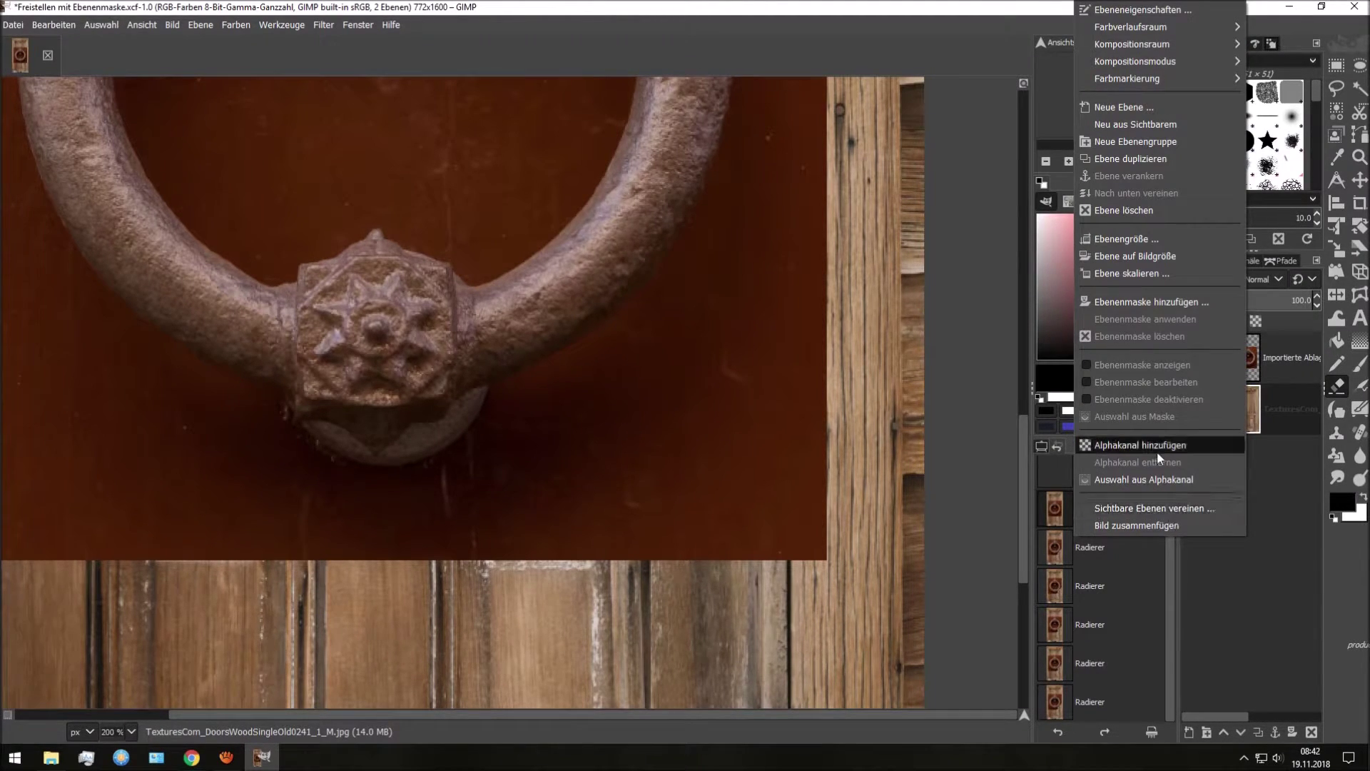
{"action": "left_click", "coordinate": [1132, 304]}
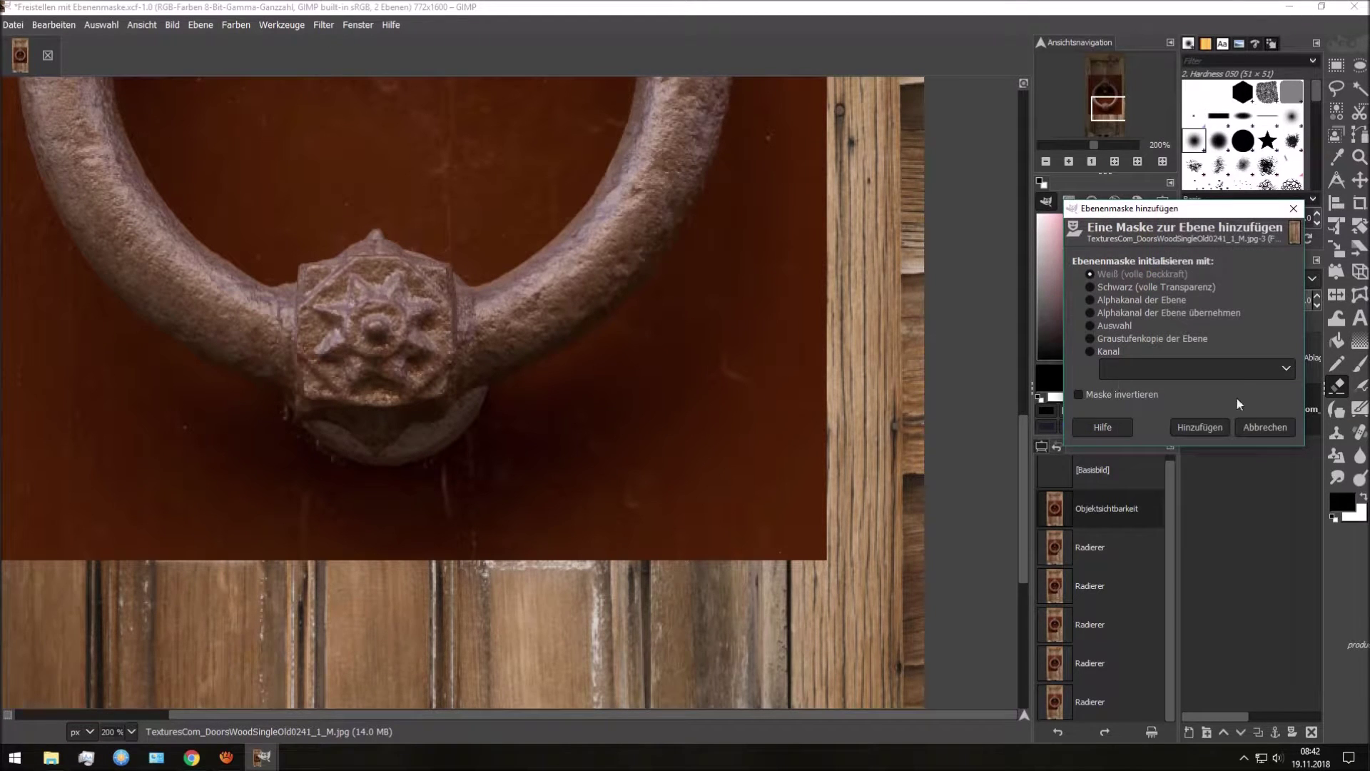
{"action": "left_click", "coordinate": [1254, 428]}
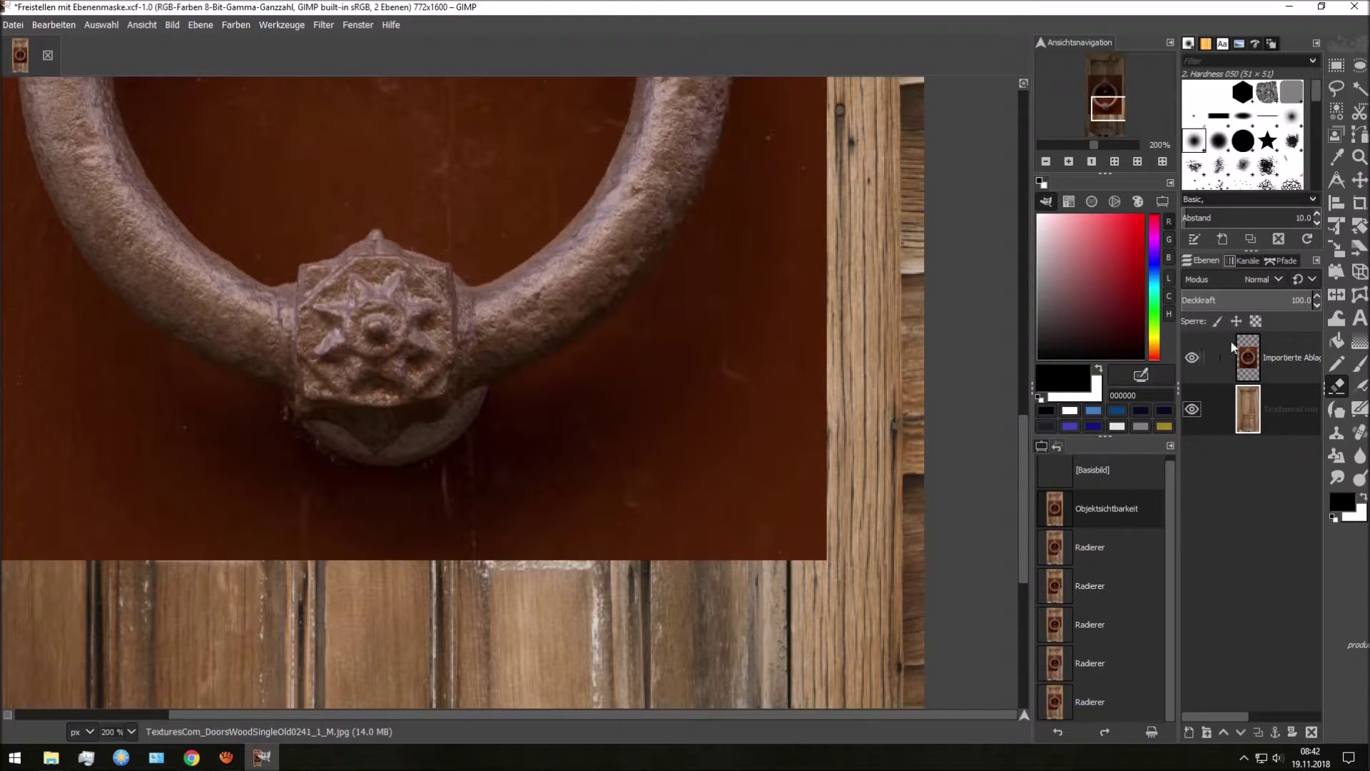
- Add a first layer mask to the knocker layer via Ebenenmaske hinzufügen
{"action": "right_click", "coordinate": [1265, 357]}
{"action": "left_click", "coordinate": [1309, 617]}
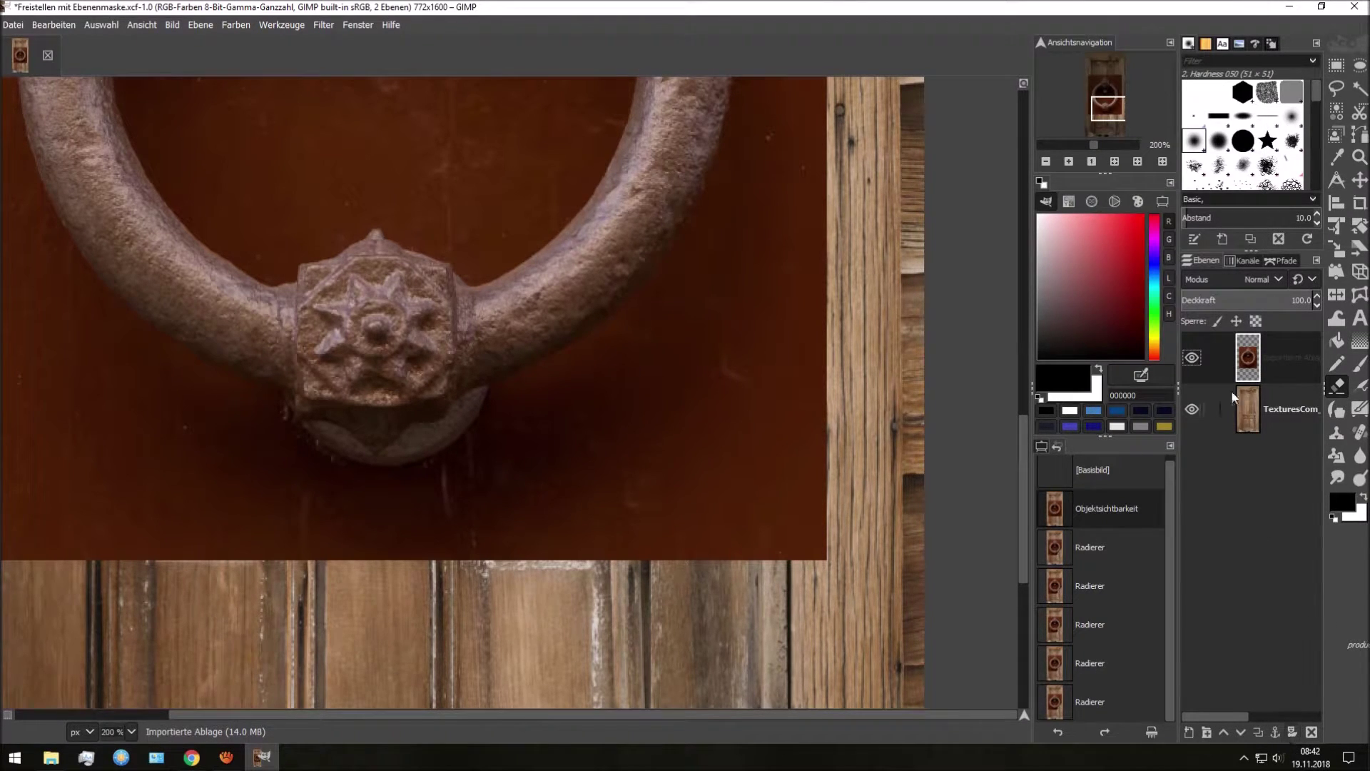
{"action": "right_click", "coordinate": [1238, 365]}
{"action": "left_click", "coordinate": [1158, 301]}
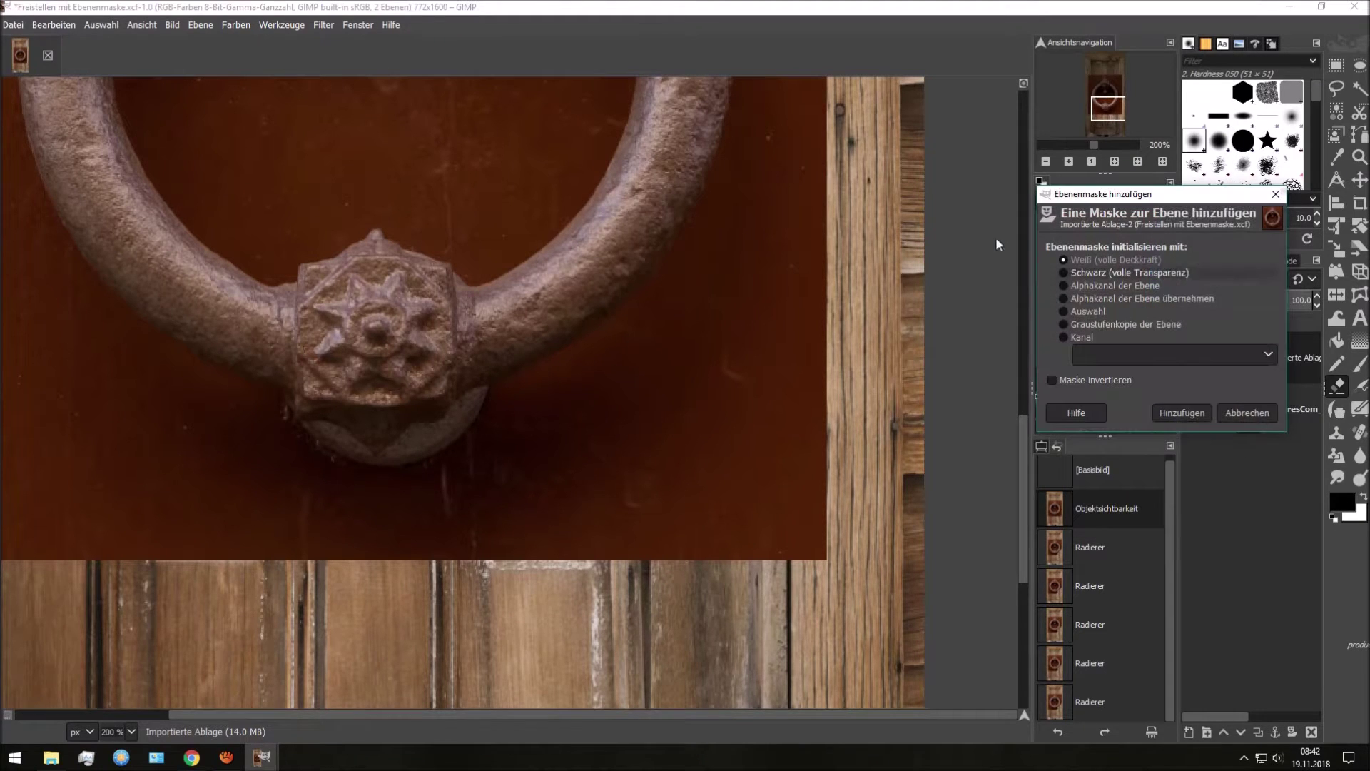
{"action": "left_click", "coordinate": [1248, 412]}
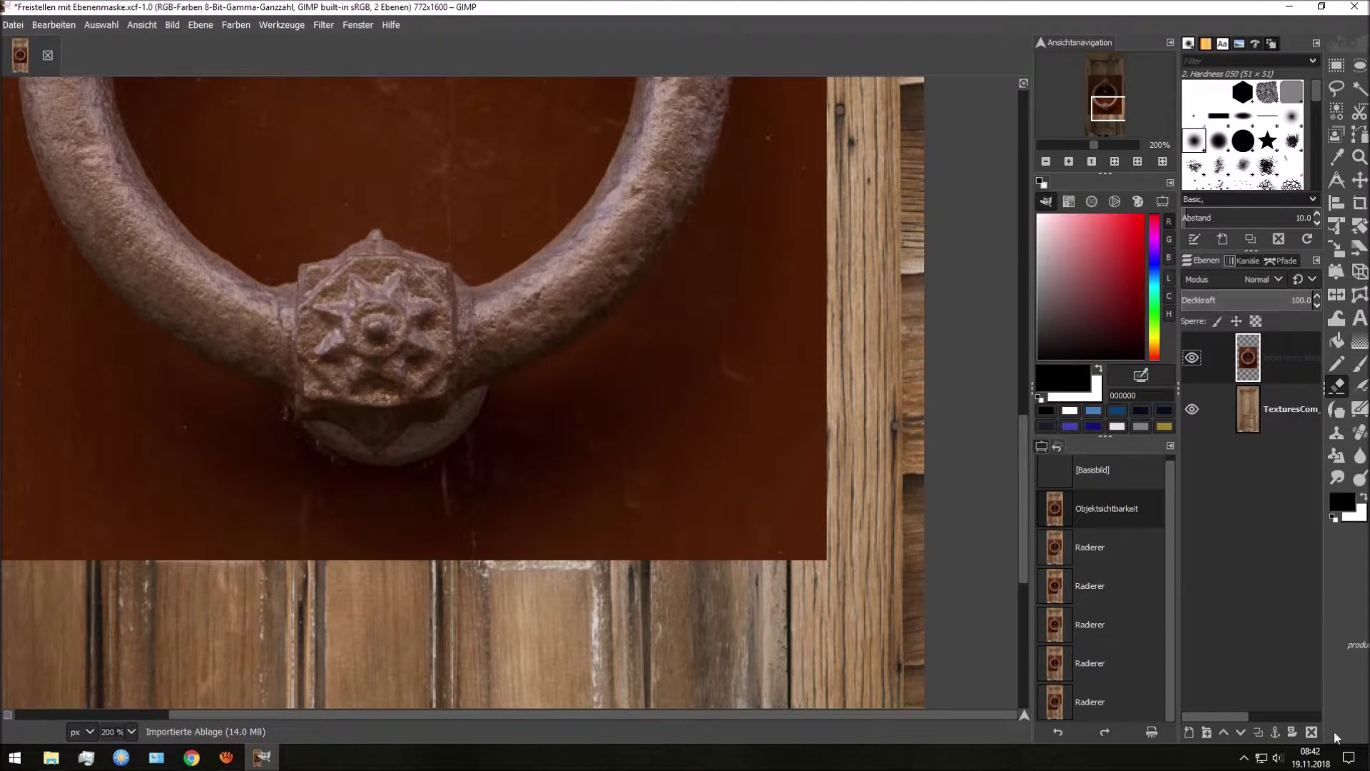
{"action": "left_click", "coordinate": [1292, 733]}
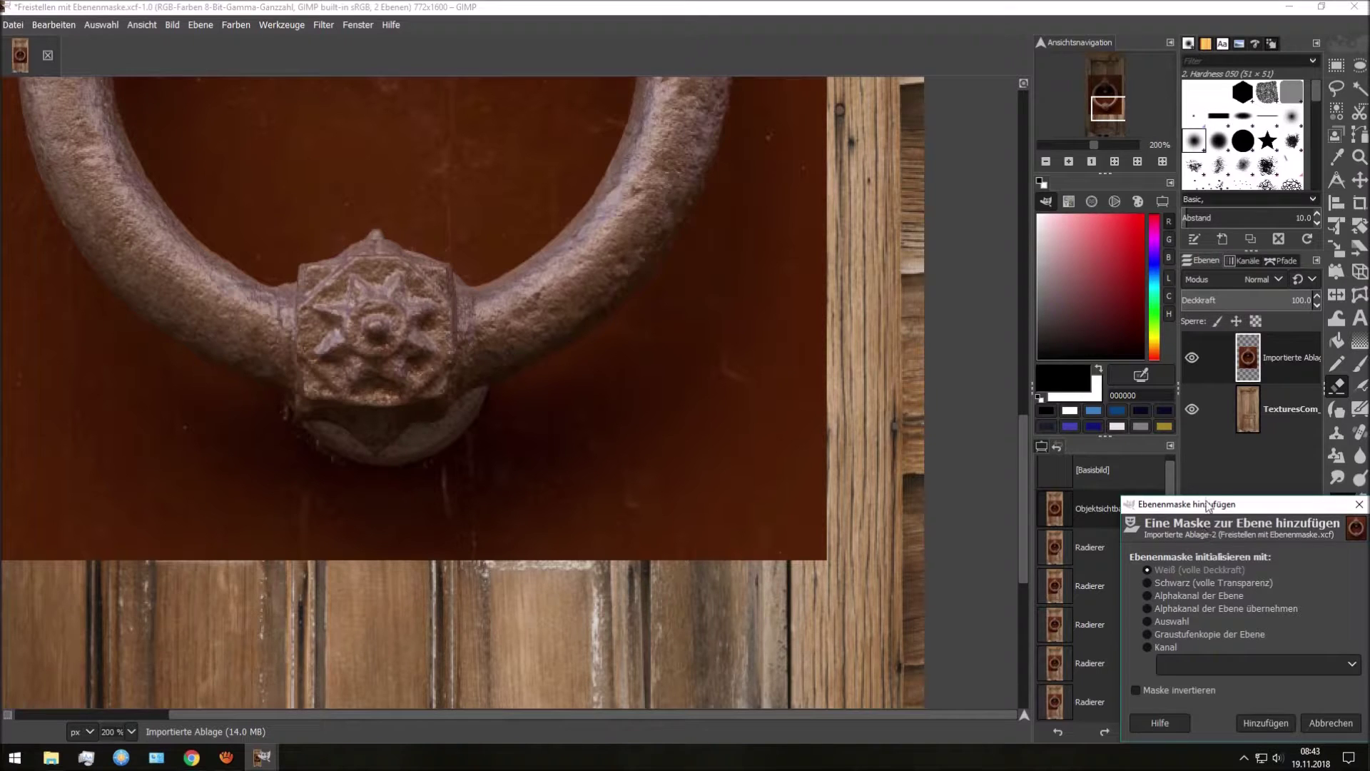
{"action": "left_click_drag", "start_coordinate": [1205, 504], "coordinate": [1199, 486]}
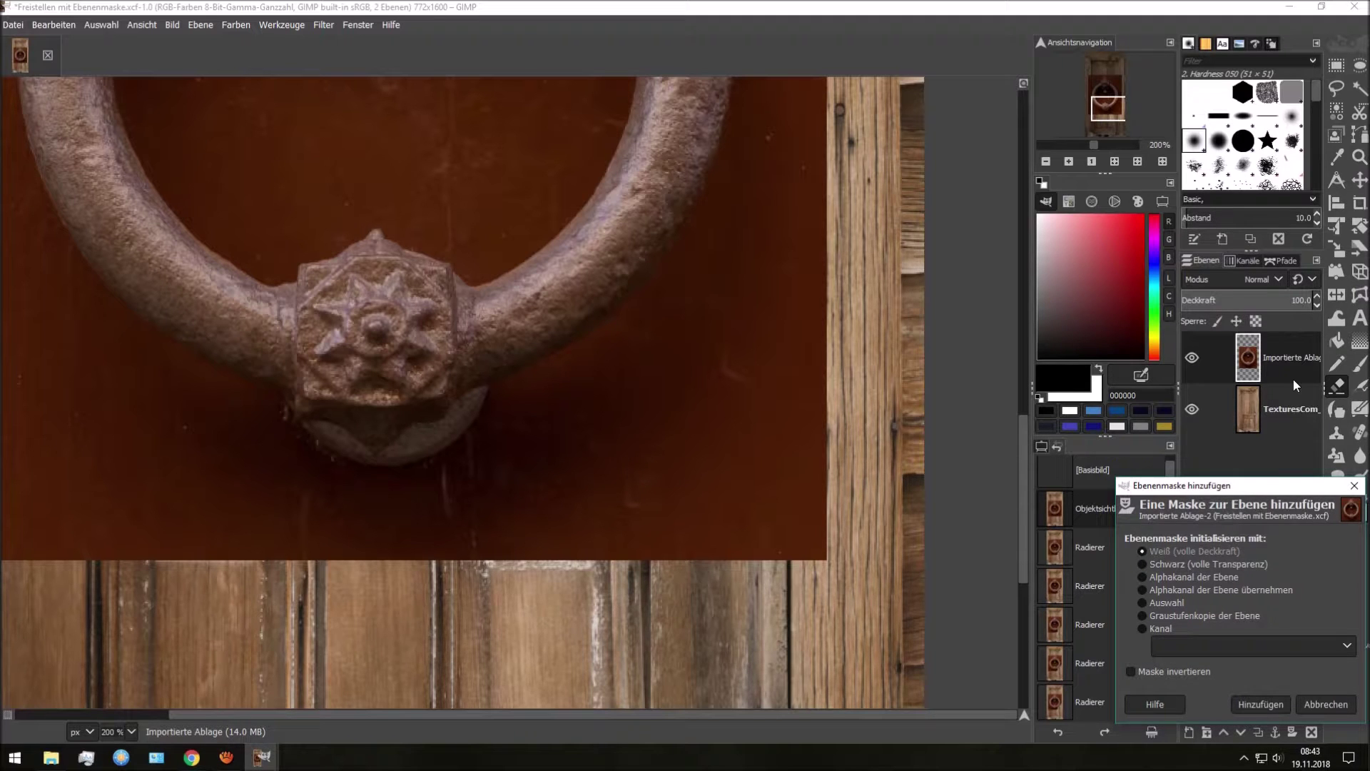
{"action": "key", "text": "Return"}
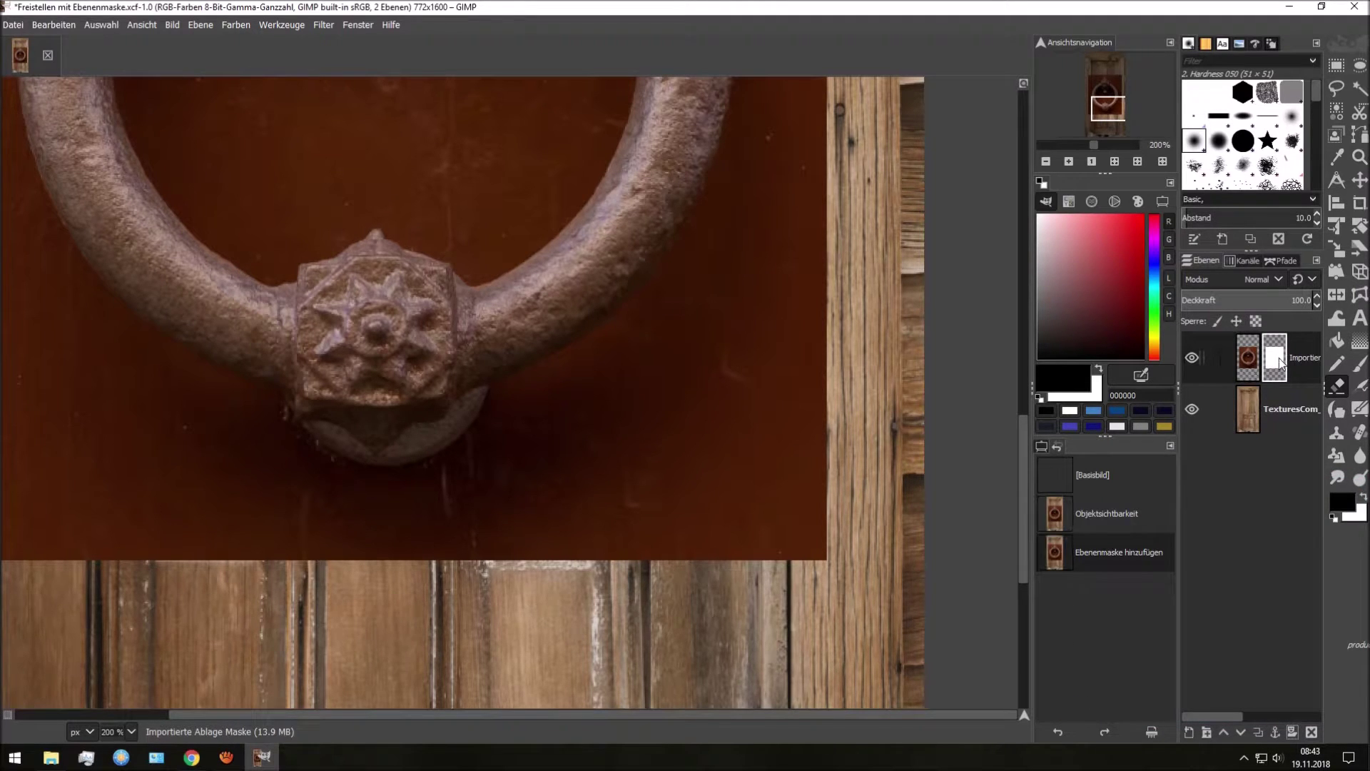
- Delete that mask, add a black fully transparent mask, then delete it too
{"action": "right_click", "coordinate": [1278, 358]}
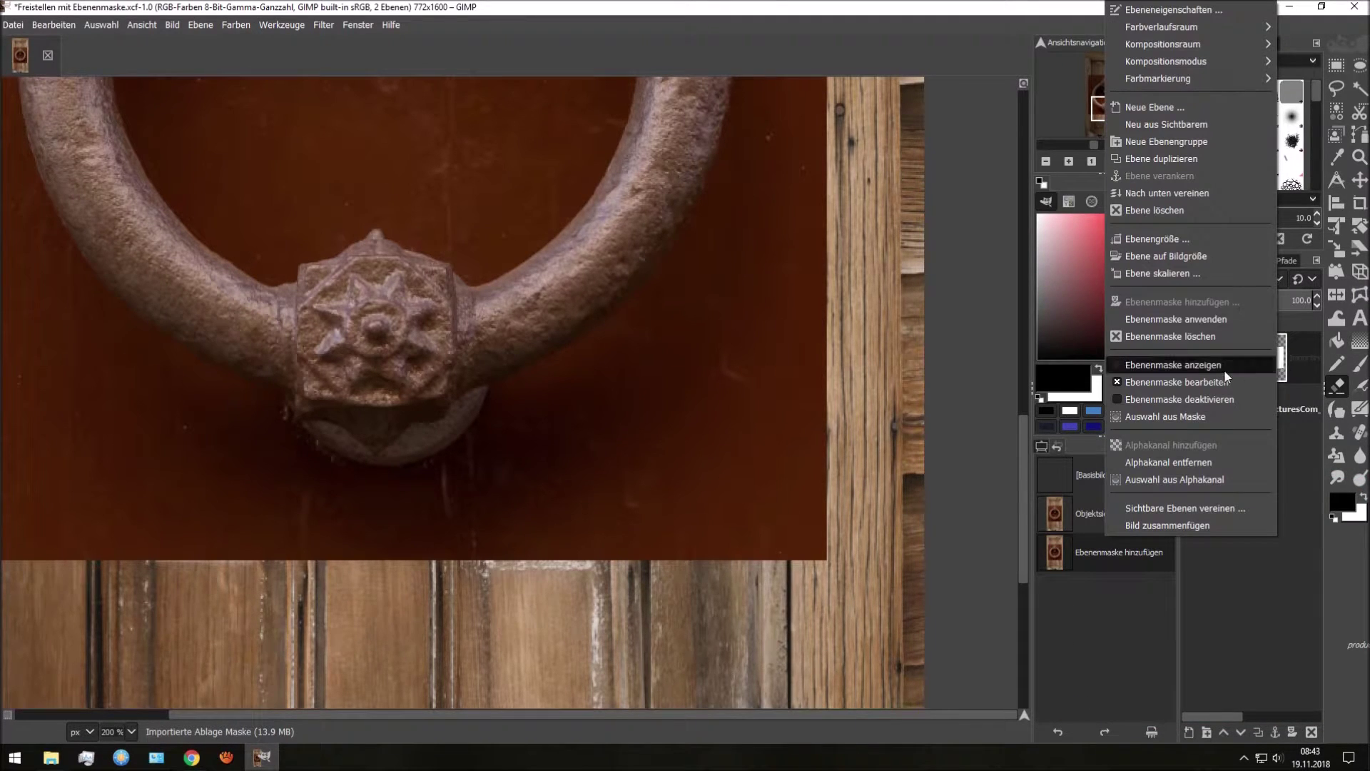
{"action": "left_click", "coordinate": [1209, 328]}
{"action": "right_click", "coordinate": [1260, 359]}
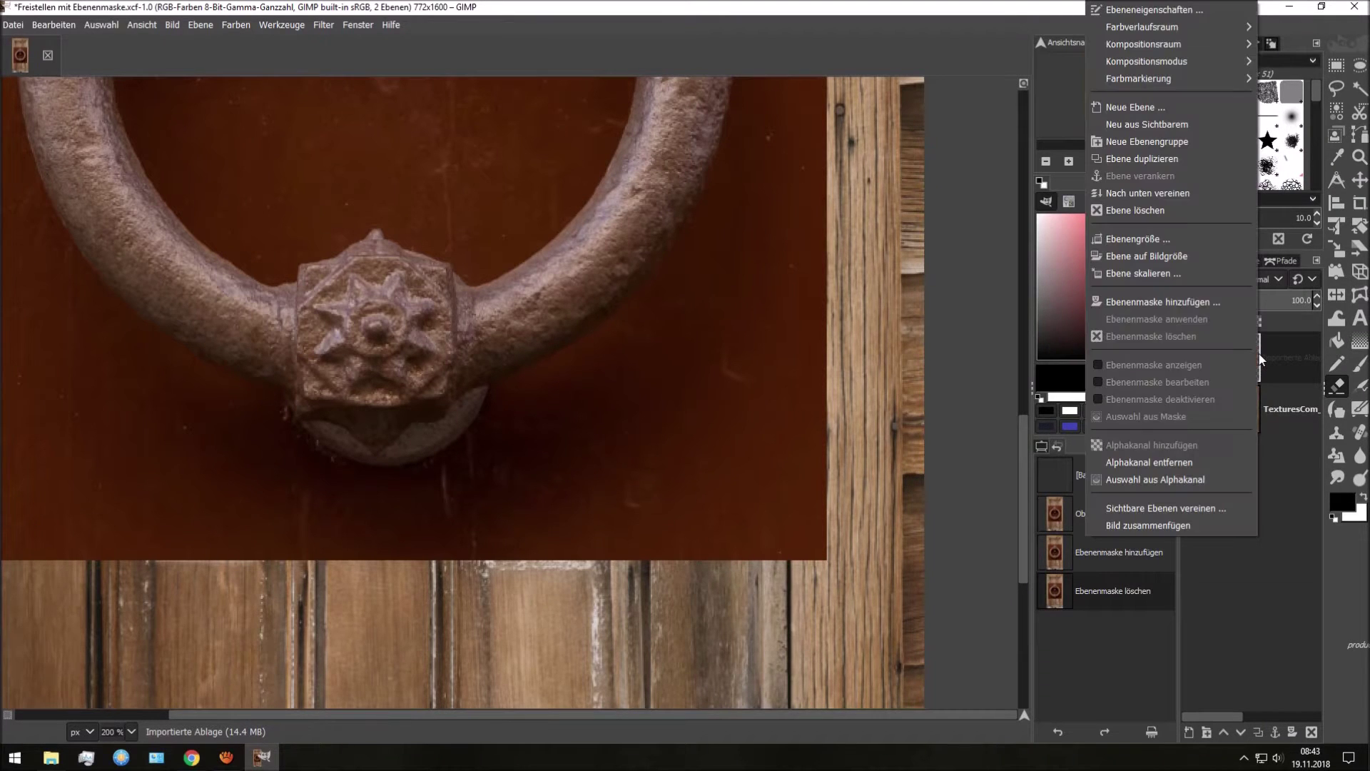
{"action": "left_click", "coordinate": [1195, 300]}
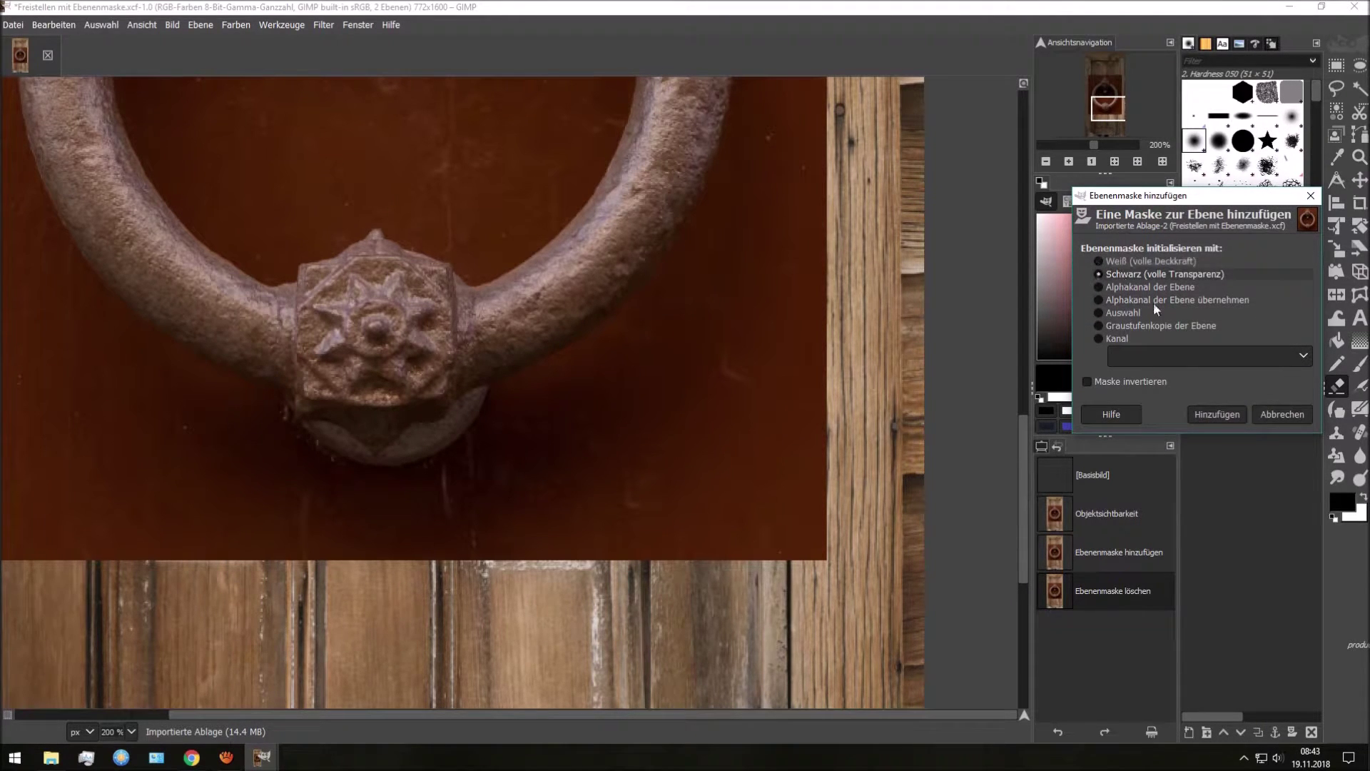
{"action": "left_click", "coordinate": [1217, 416]}
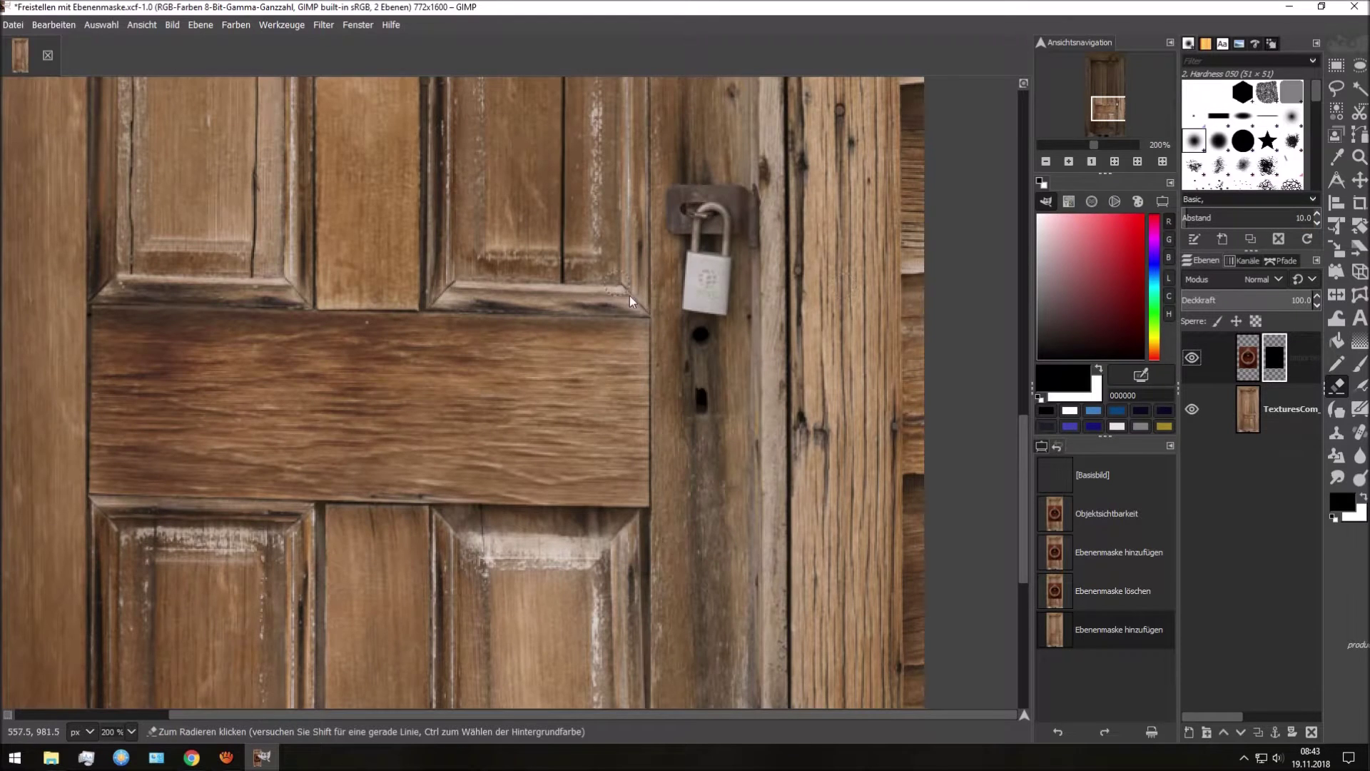
{"action": "right_click", "coordinate": [1279, 369]}
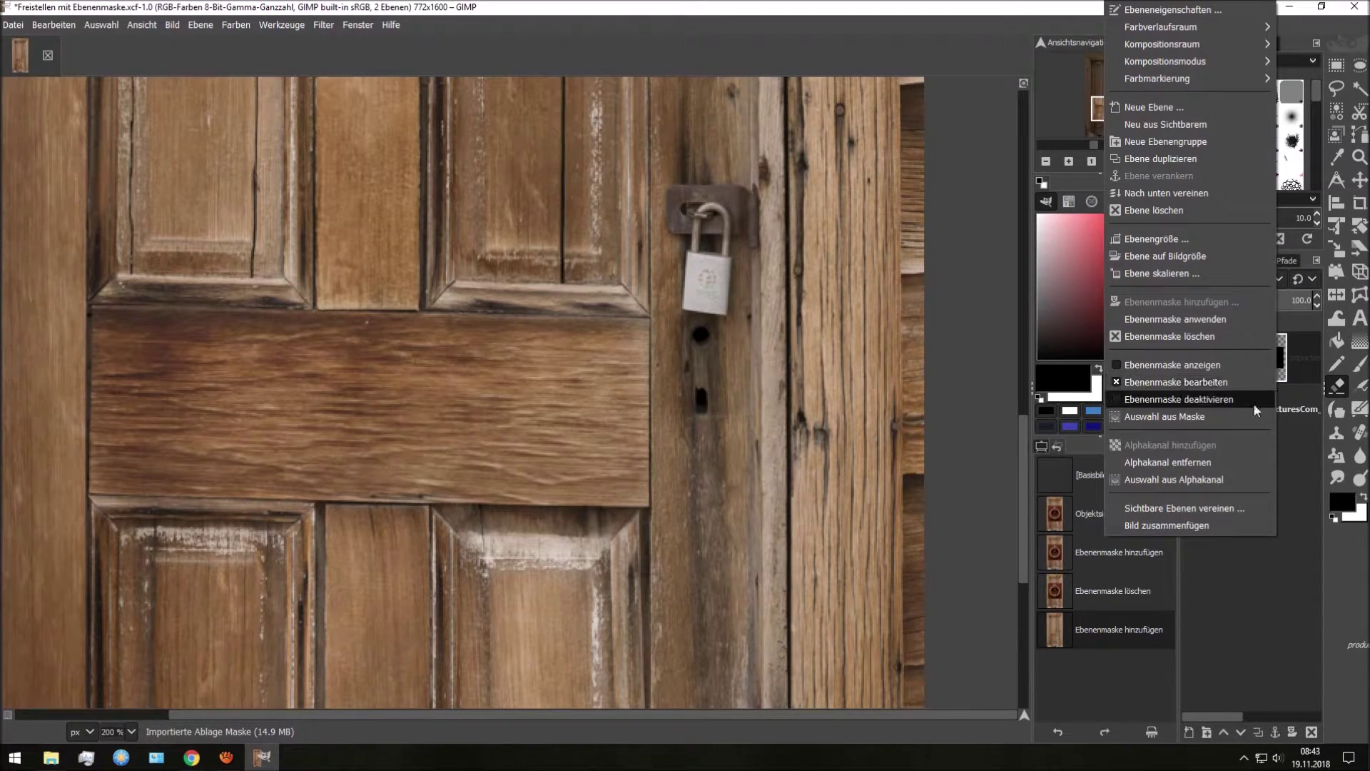
{"action": "left_click", "coordinate": [1225, 340]}
- Add a Weiß (volle Deckkraft) layer mask to the knocker layer
{"action": "right_click", "coordinate": [1254, 362]}
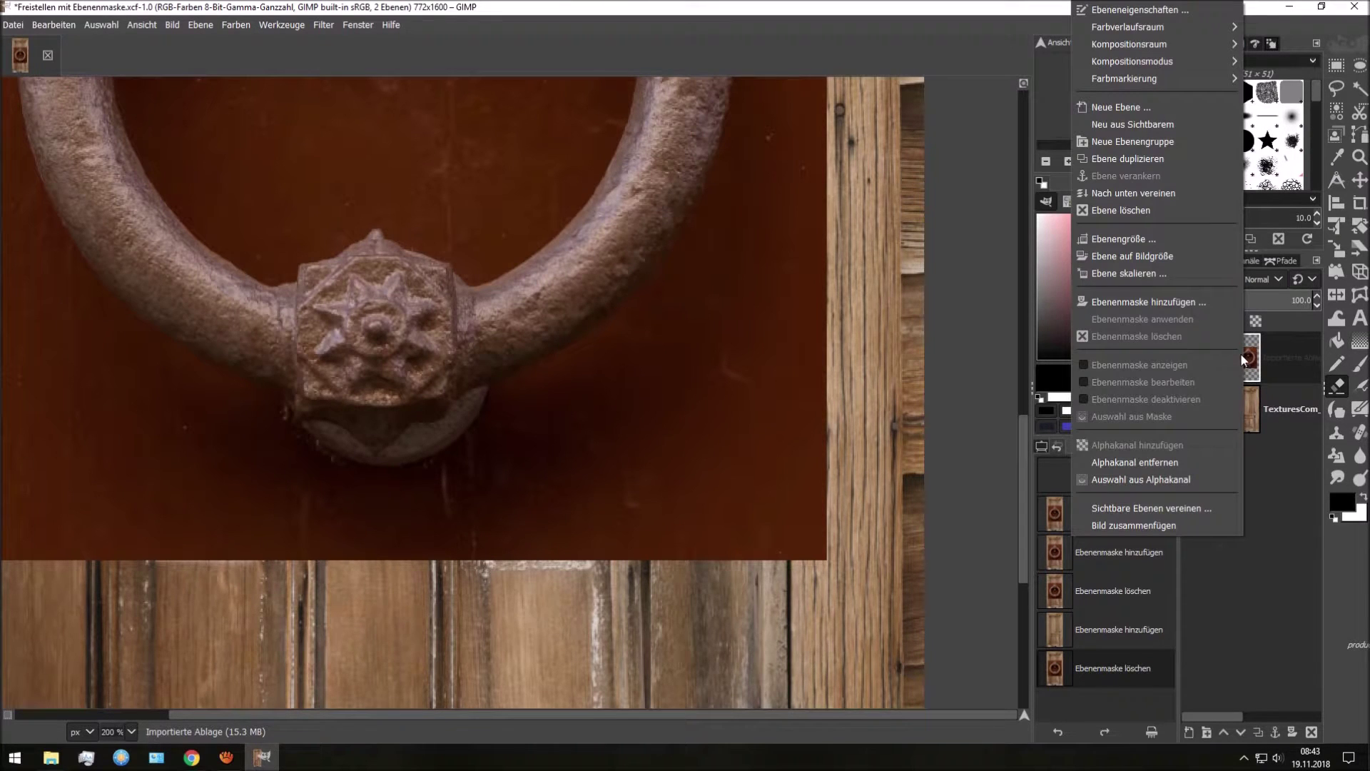
{"action": "left_click", "coordinate": [1193, 305]}
{"action": "left_click", "coordinate": [1096, 271]}
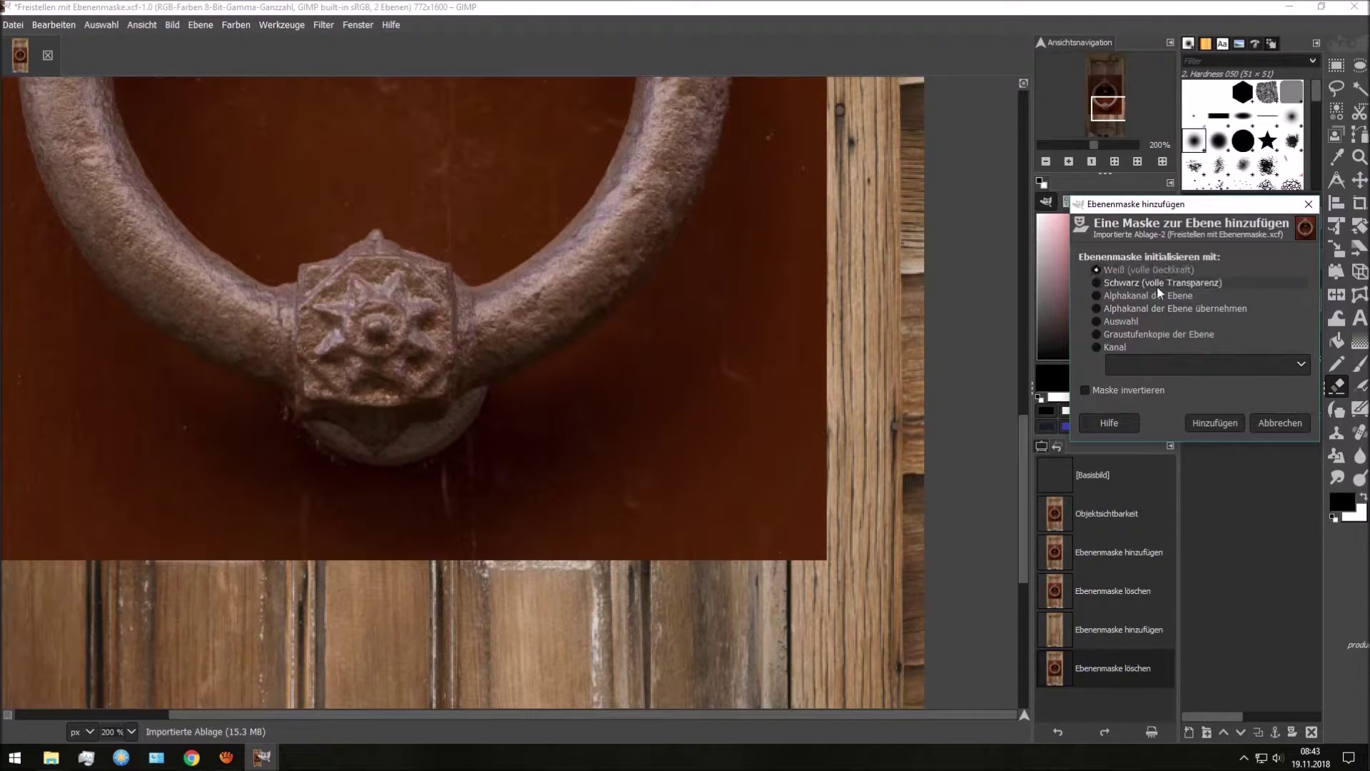
{"action": "left_click", "coordinate": [1216, 424]}
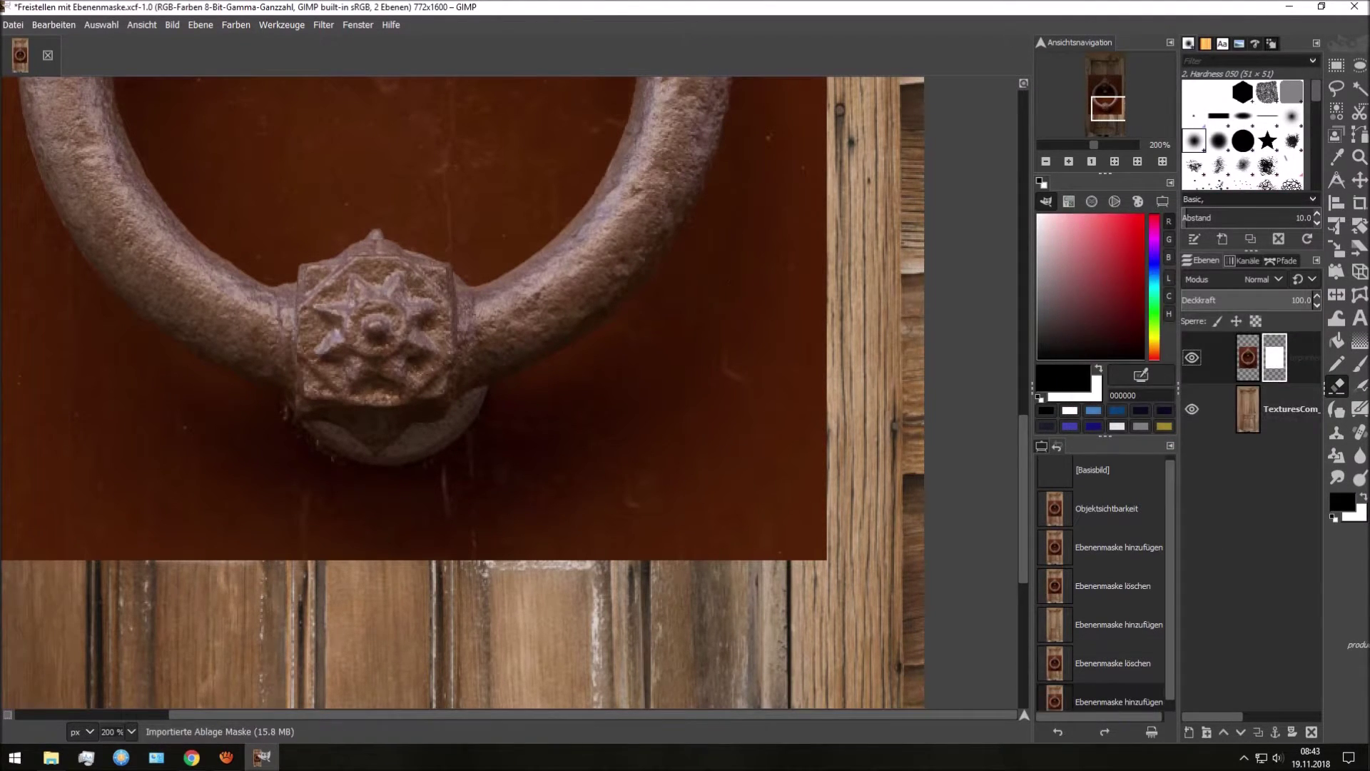
- With a size-68 paintbrush, paint black on the mask right of the ring, revealing planks and padlock
{"action": "key", "text": "p"}
{"action": "left_click", "coordinate": [1045, 446]}
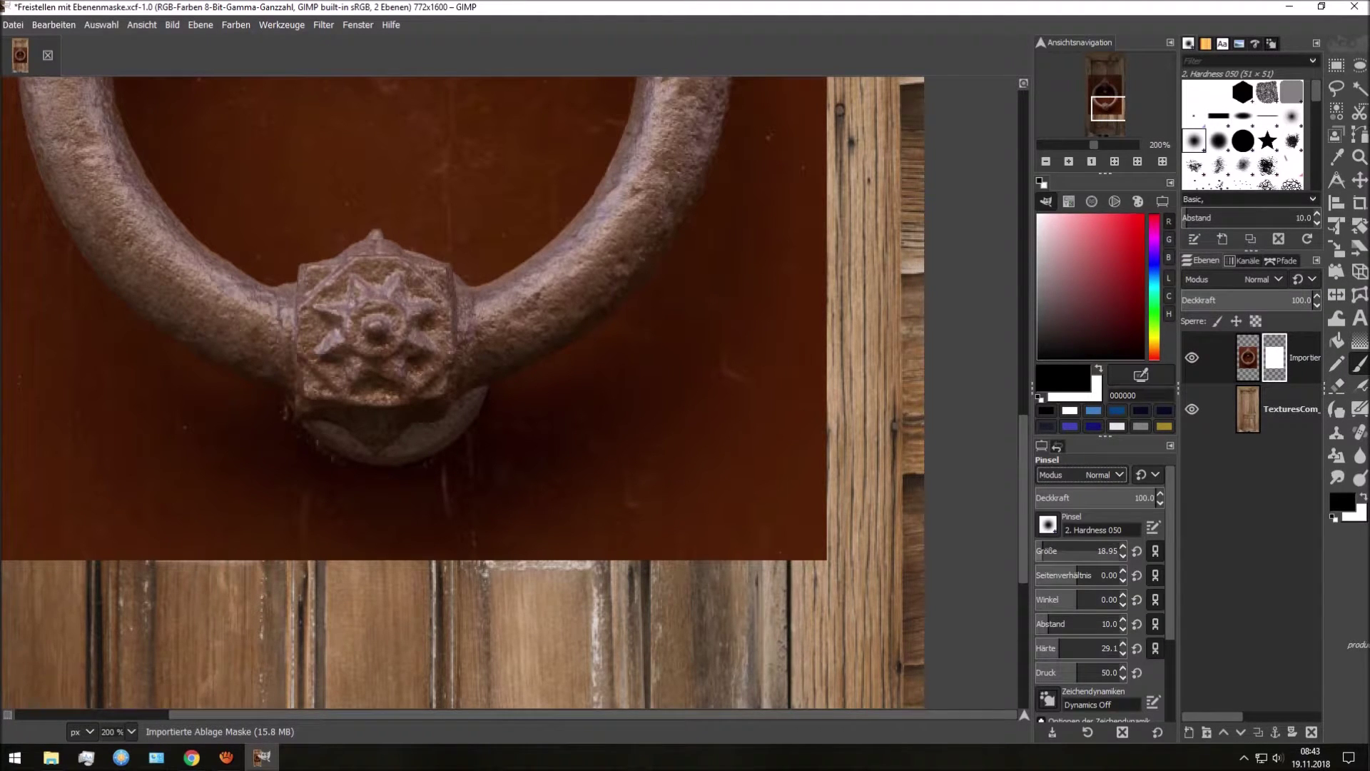
{"action": "left_click_drag", "start_coordinate": [1045, 552], "coordinate": [1087, 552]}
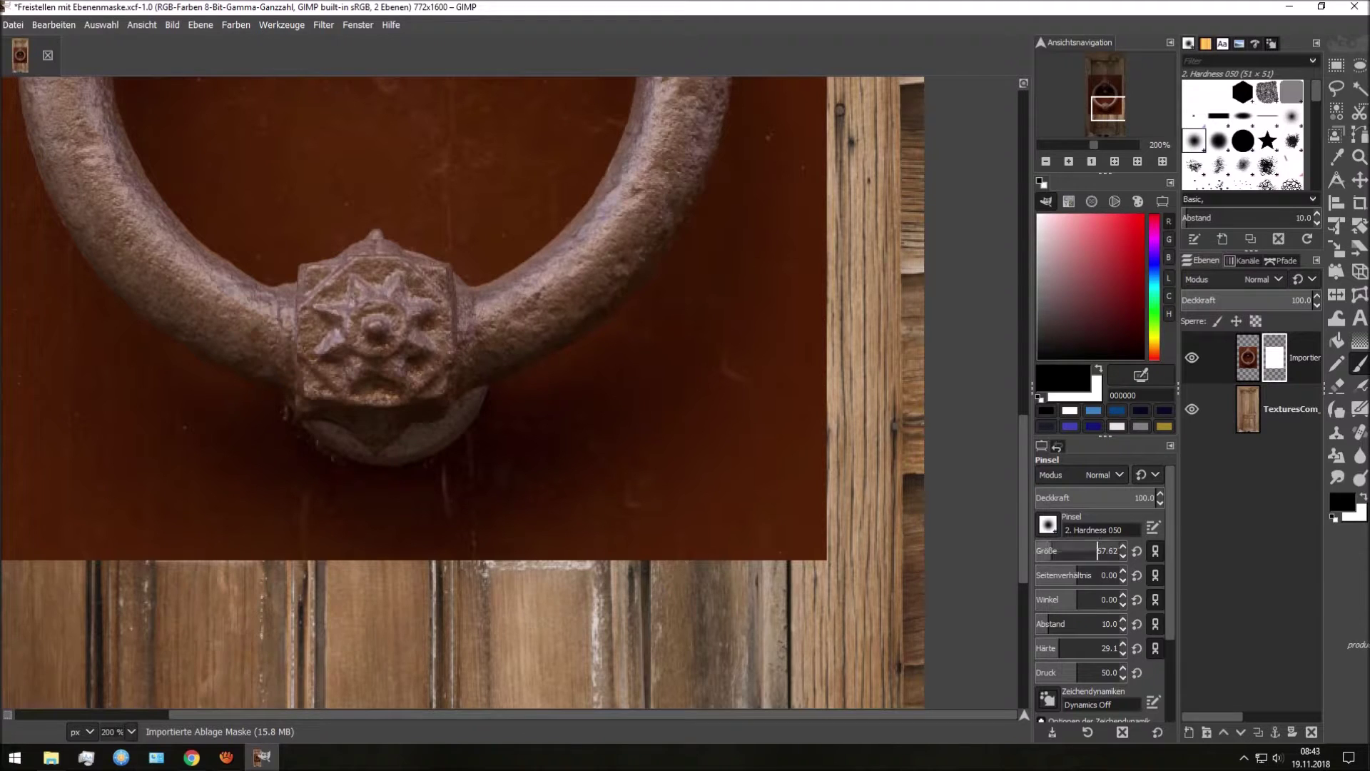
{"action": "left_click_drag", "start_coordinate": [710, 496], "coordinate": [714, 549]}
{"action": "mouse_move", "coordinate": [789, 454]}
{"action": "left_mouse_down"}
{"action": "mouse_move", "coordinate": [780, 336]}
{"action": "mouse_move", "coordinate": [734, 444]}
{"action": "mouse_move", "coordinate": [657, 443]}
{"action": "mouse_move", "coordinate": [614, 514]}
{"action": "mouse_move", "coordinate": [689, 476]}
{"action": "left_mouse_up"}
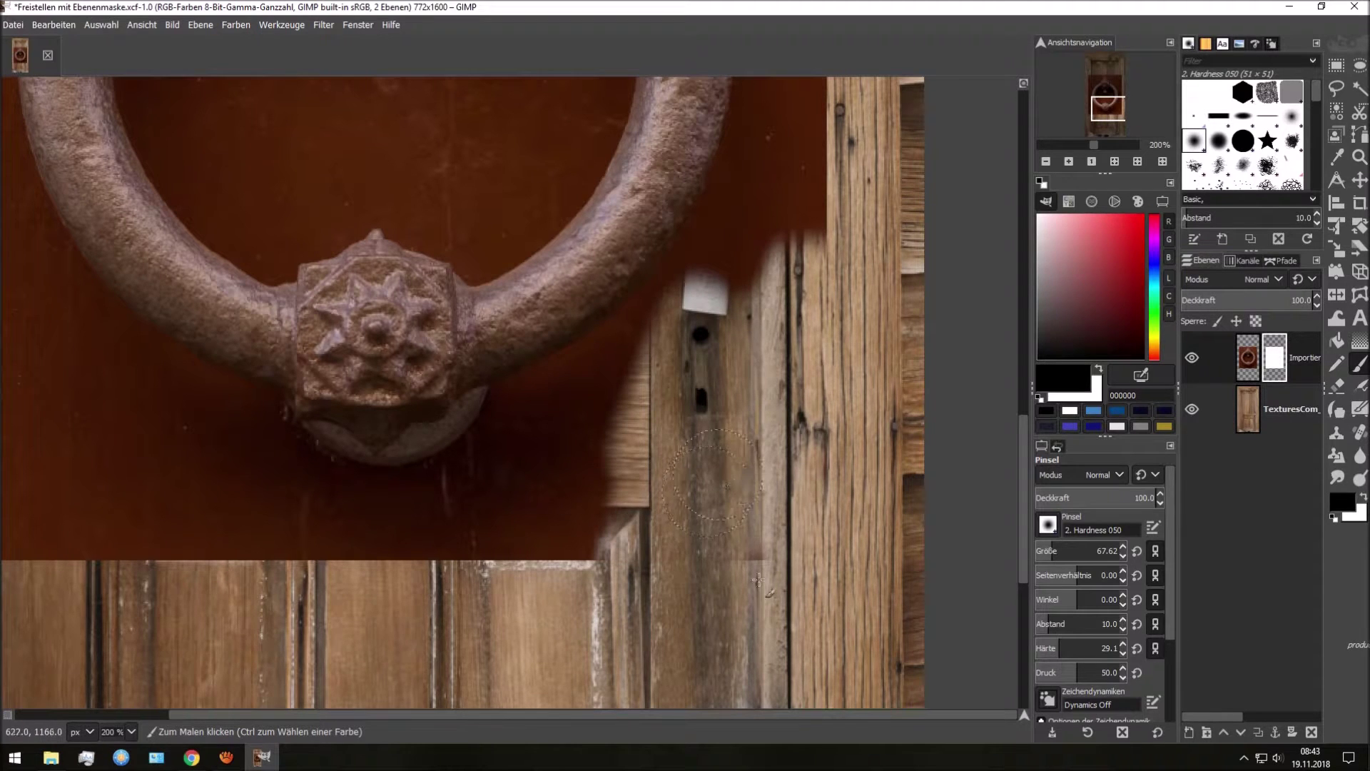
{"action": "left_click_drag", "start_coordinate": [778, 243], "coordinate": [787, 186]}
{"action": "mouse_move", "coordinate": [754, 276]}
{"action": "left_mouse_down"}
{"action": "mouse_move", "coordinate": [602, 514]}
{"action": "mouse_move", "coordinate": [553, 524]}
{"action": "mouse_move", "coordinate": [546, 450]}
{"action": "mouse_move", "coordinate": [571, 399]}
{"action": "mouse_move", "coordinate": [714, 277]}
{"action": "left_mouse_up"}
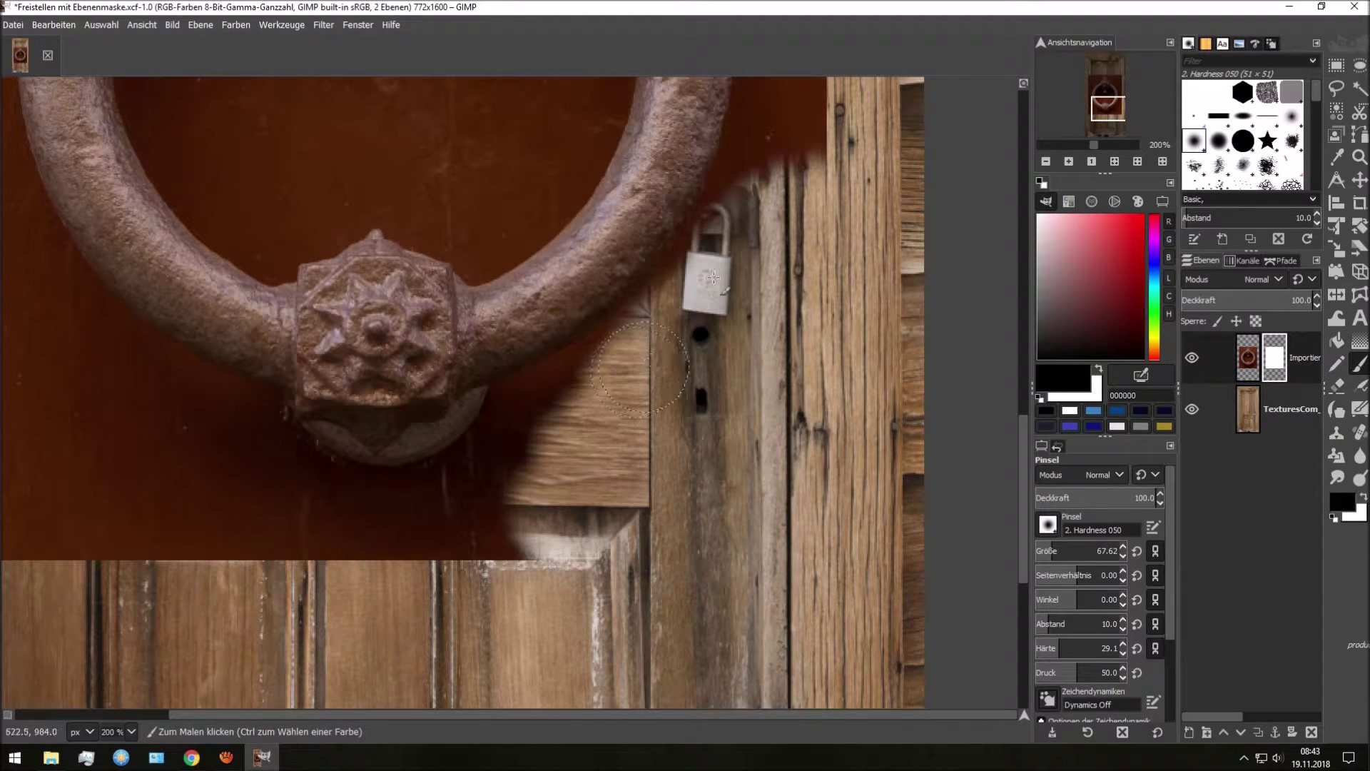
{"action": "mouse_move", "coordinate": [778, 200]}
{"action": "left_mouse_down"}
{"action": "mouse_move", "coordinate": [799, 107]}
{"action": "mouse_move", "coordinate": [763, 118]}
{"action": "mouse_move", "coordinate": [703, 229]}
{"action": "mouse_move", "coordinate": [661, 246]}
{"action": "mouse_move", "coordinate": [514, 371]}
{"action": "left_mouse_up"}
{"action": "mouse_move", "coordinate": [614, 235]}
{"action": "left_mouse_down"}
{"action": "mouse_move", "coordinate": [699, 143]}
{"action": "mouse_move", "coordinate": [635, 300]}
{"action": "mouse_move", "coordinate": [514, 386]}
{"action": "mouse_move", "coordinate": [499, 457]}
{"action": "mouse_move", "coordinate": [588, 460]}
{"action": "left_mouse_up"}
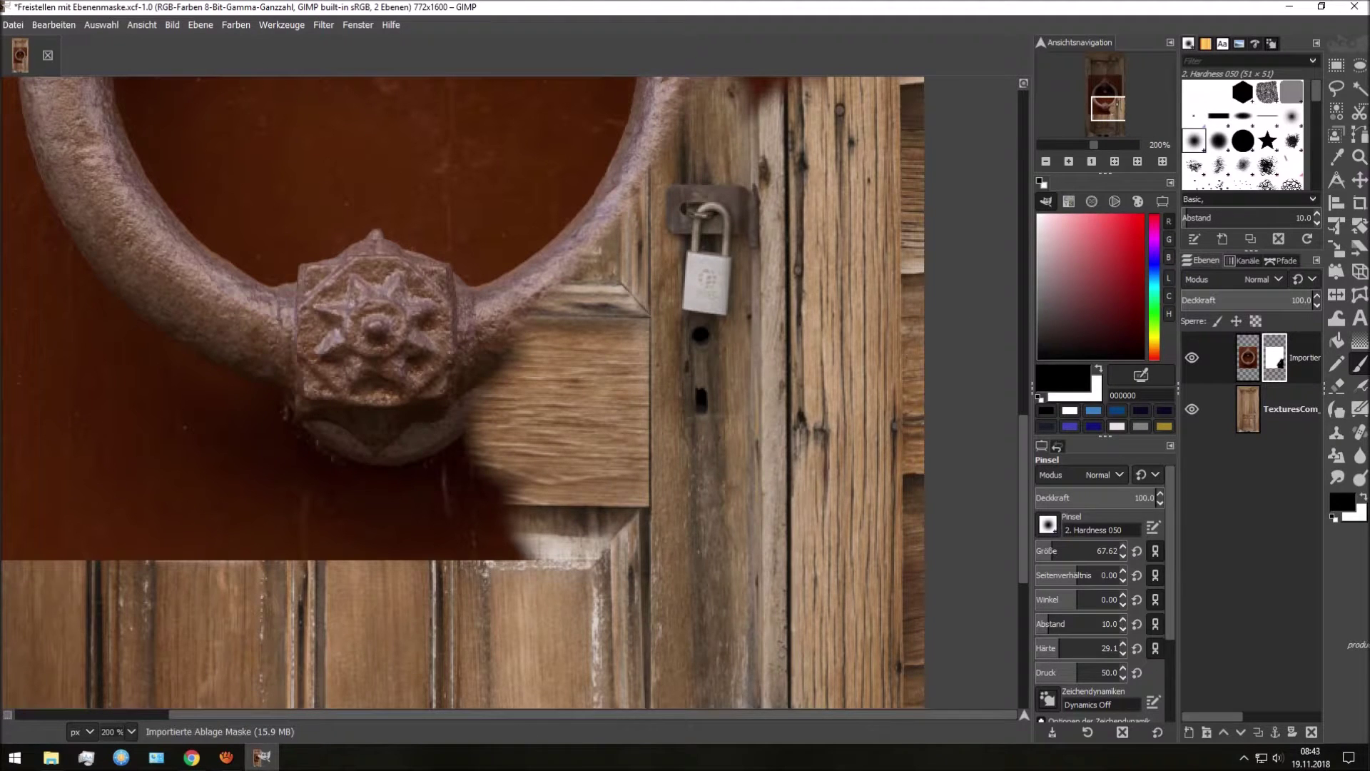
{"action": "left_click", "coordinate": [1057, 446]}
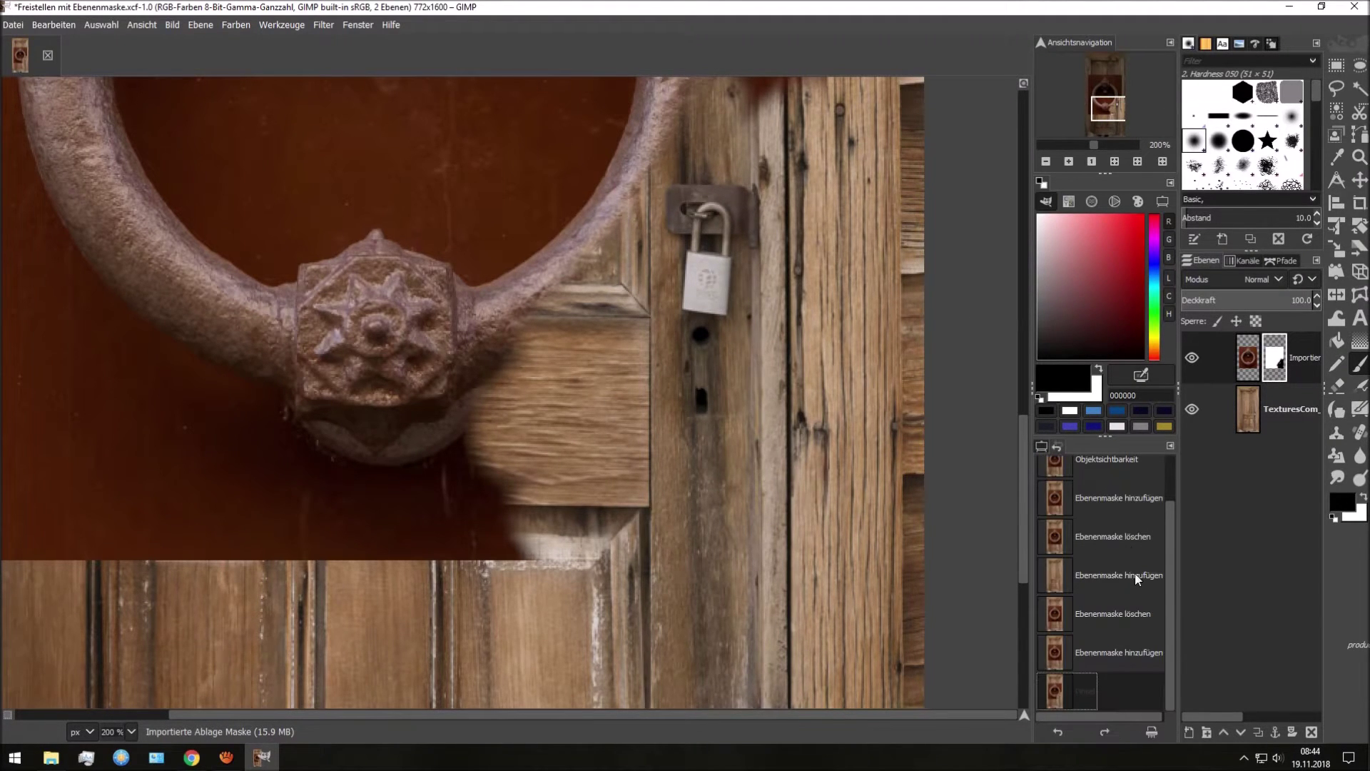
- Undo and redo the mask strokes, then paint white to restore the ring over the wood block
{"action": "left_click", "coordinate": [1092, 653]}
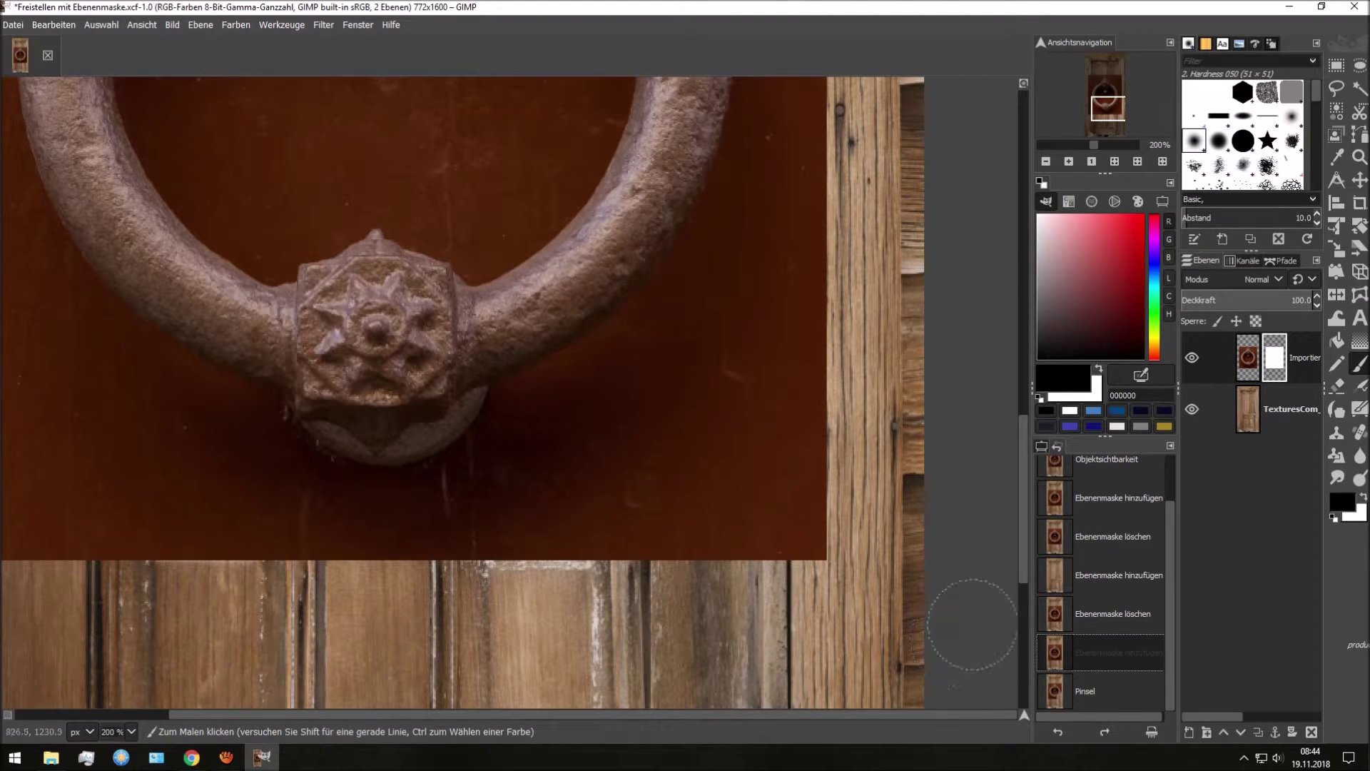
{"action": "left_click", "coordinate": [1069, 688]}
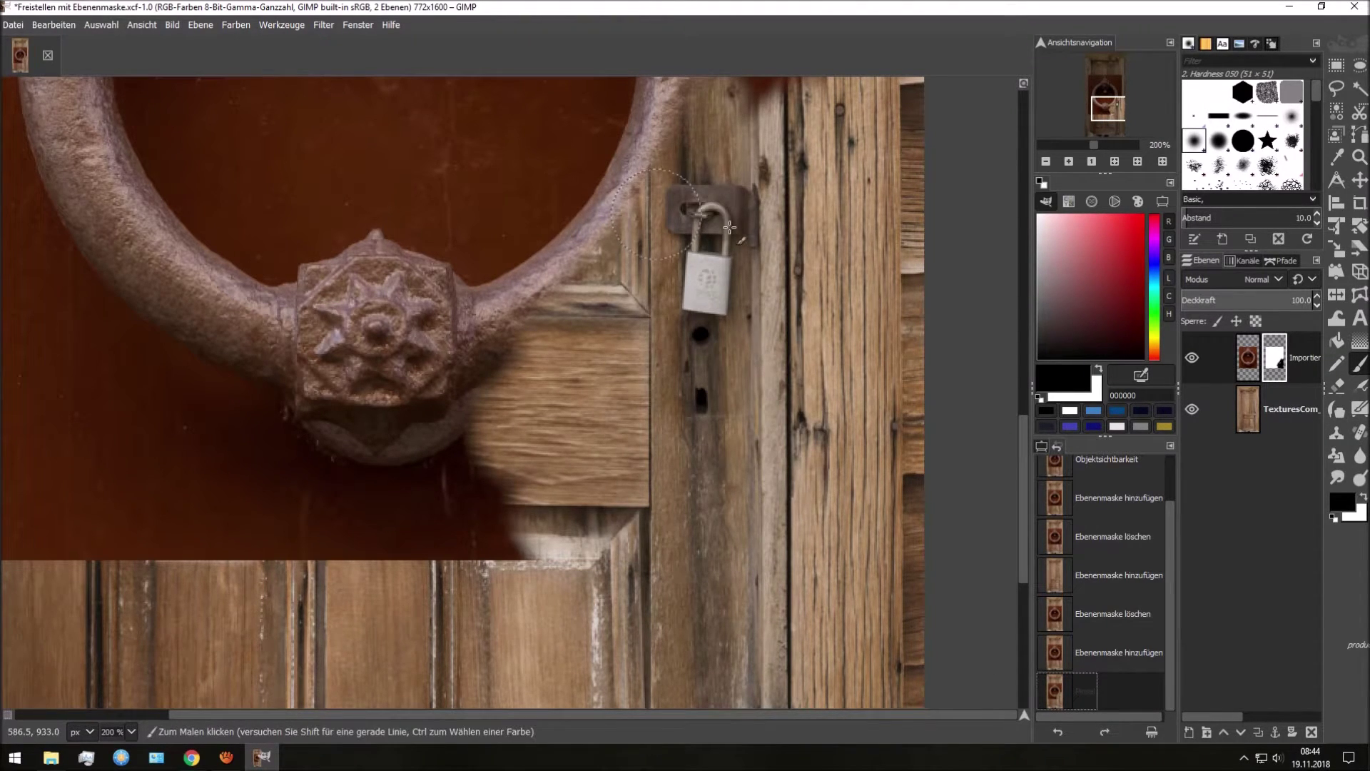
{"action": "left_click", "coordinate": [1363, 499]}
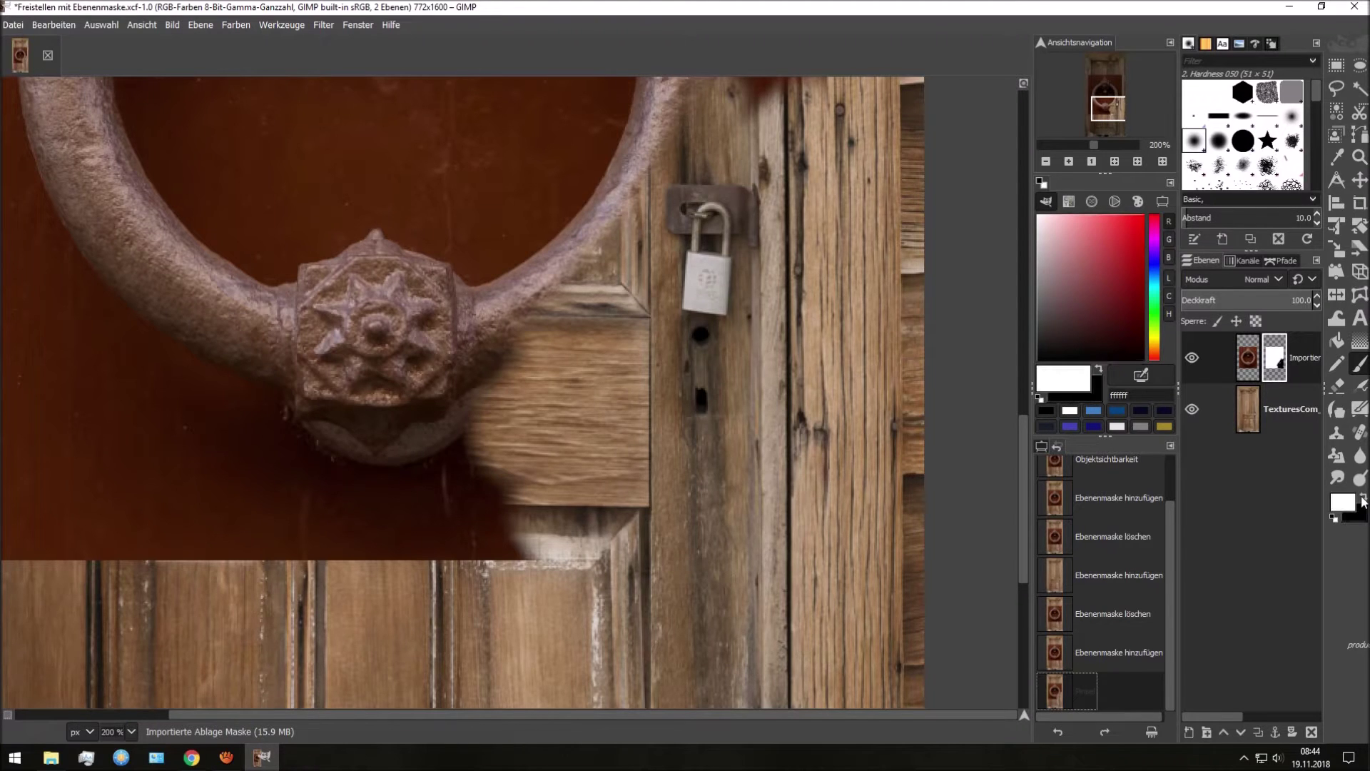
{"action": "key", "text": "x"}
{"action": "key", "text": "x"}
{"action": "key", "text": "x"}
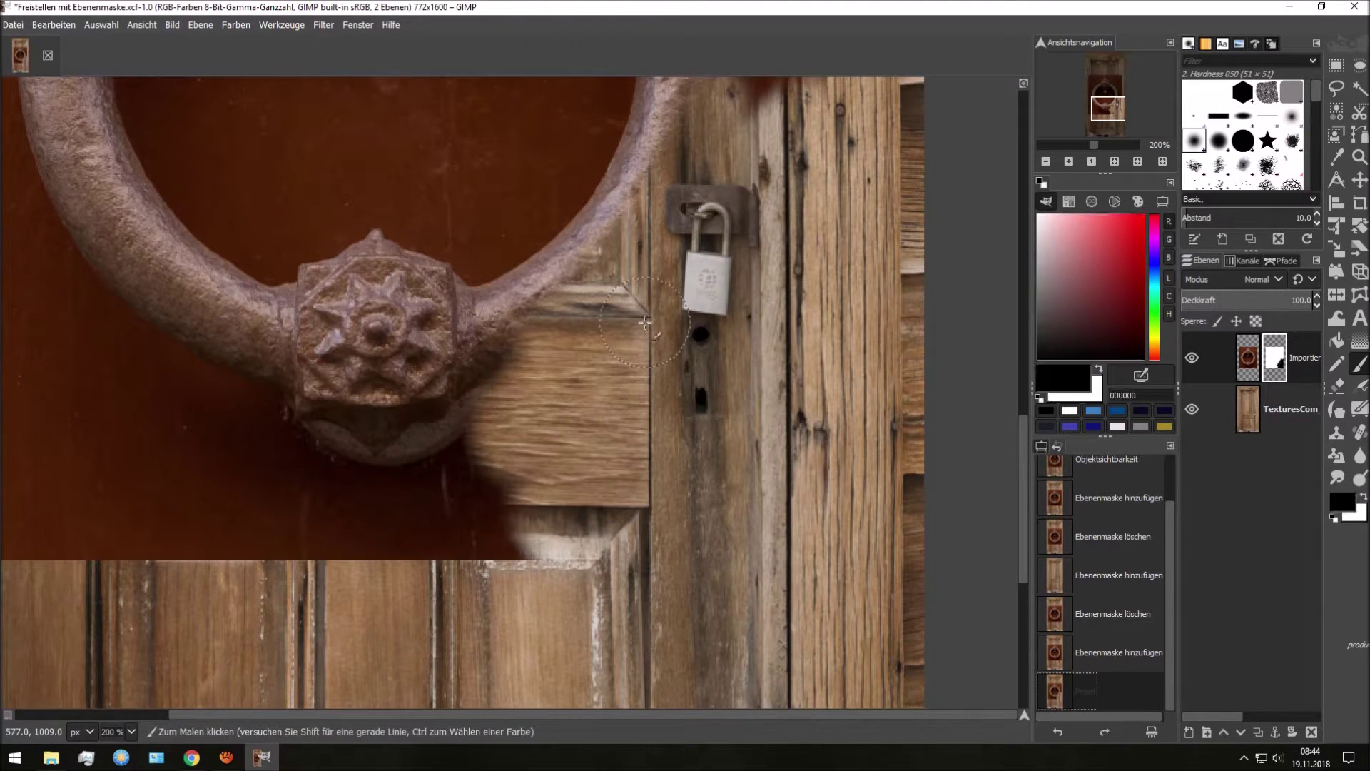
{"action": "key", "text": "x"}
{"action": "key", "text": "x"}
{"action": "key", "text": "x"}
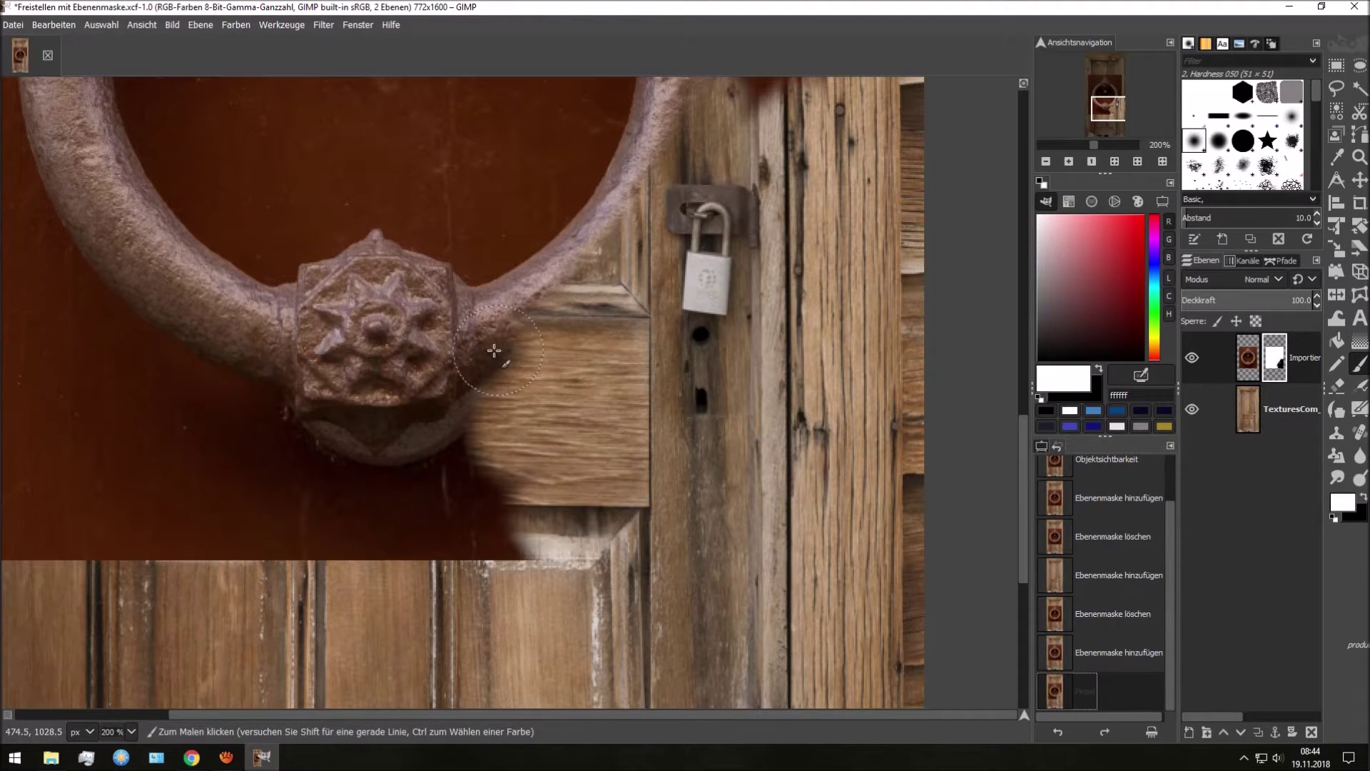
{"action": "mouse_move", "coordinate": [492, 352]}
{"action": "left_mouse_down"}
{"action": "mouse_move", "coordinate": [633, 178]}
{"action": "mouse_move", "coordinate": [525, 356]}
{"action": "mouse_move", "coordinate": [643, 212]}
{"action": "left_mouse_up"}
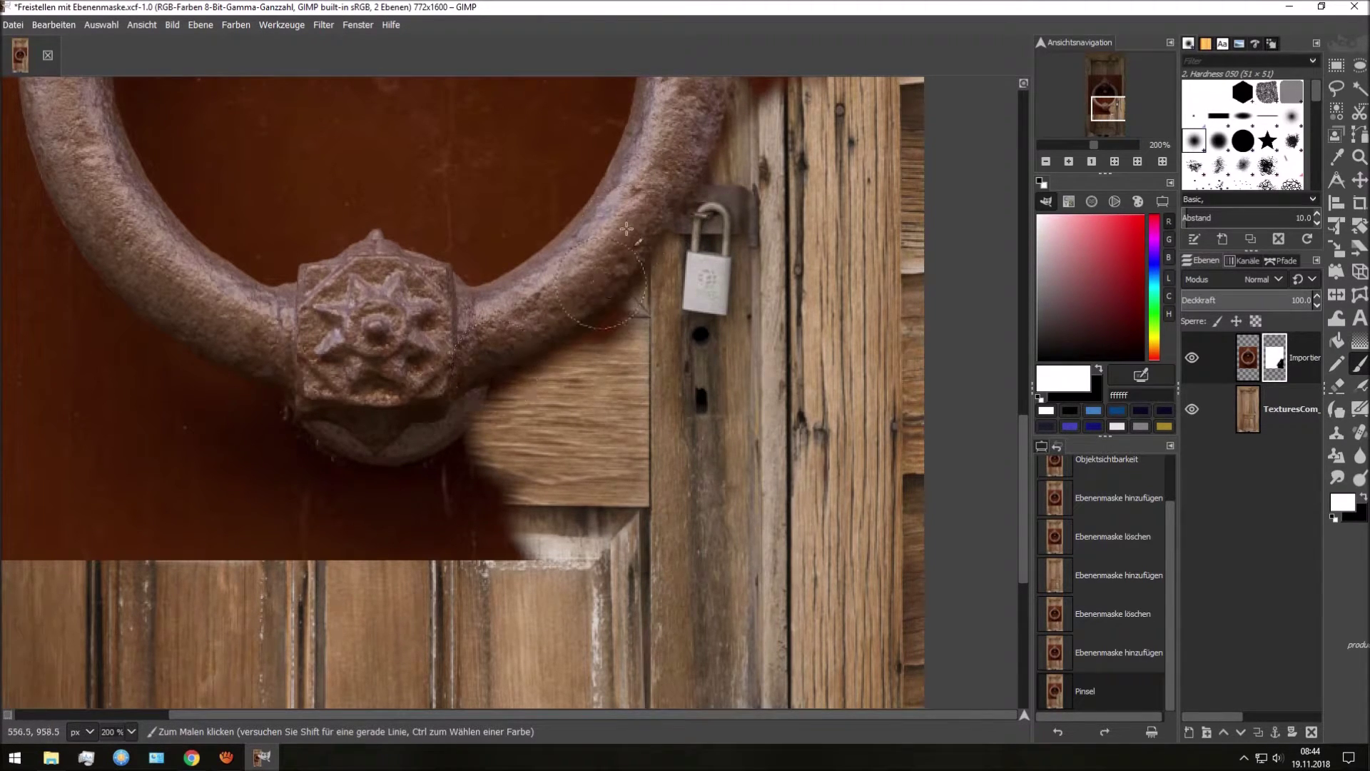
- Set the paint colour to black and shrink the paintbrush toward size 18
{"action": "key", "text": "x"}
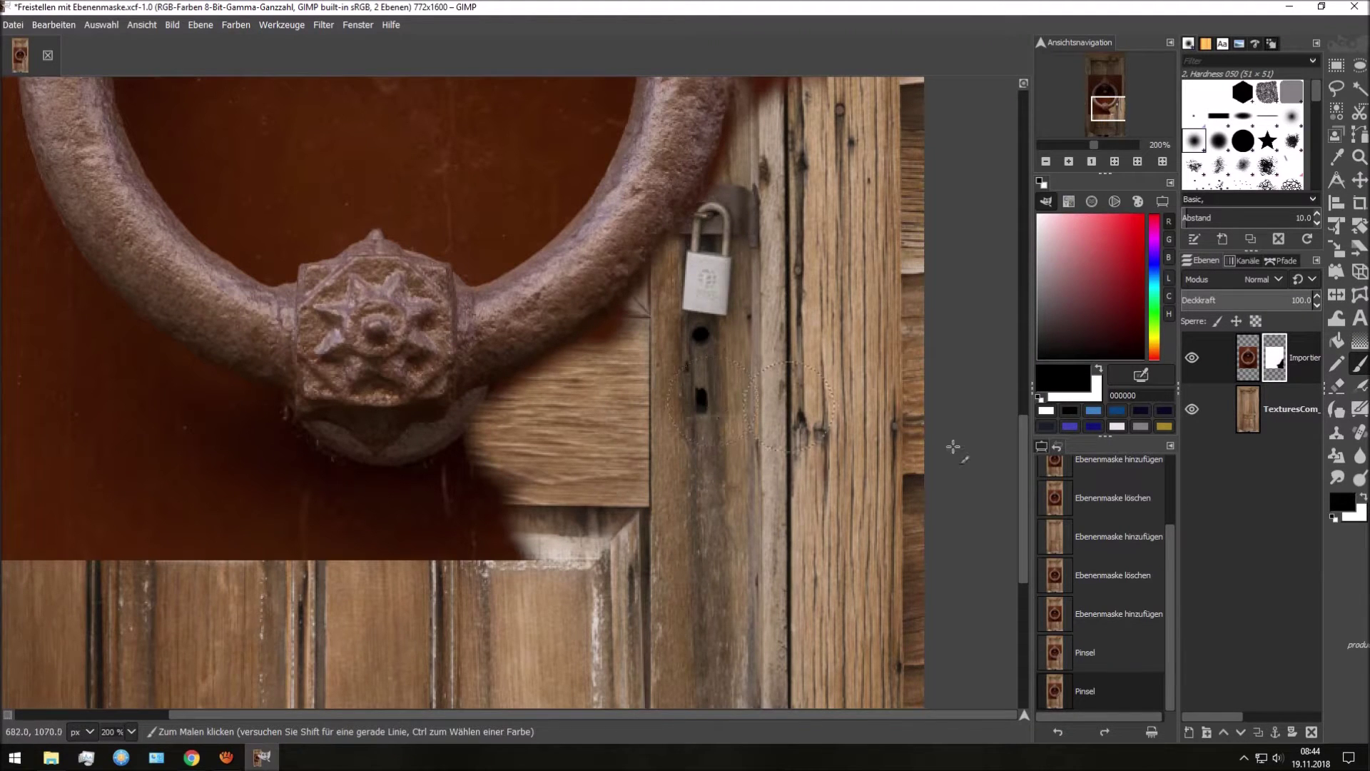
{"action": "left_click", "coordinate": [1041, 446]}
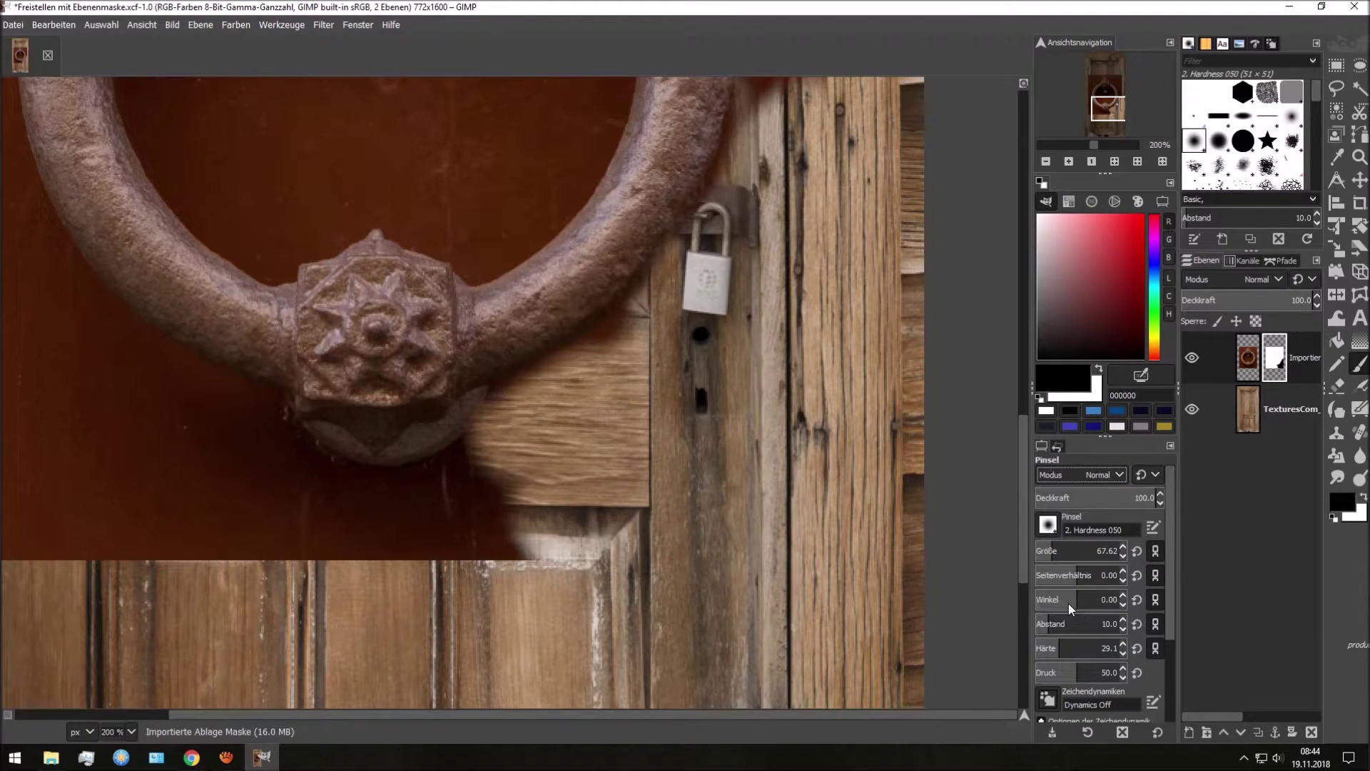
{"action": "left_click_drag", "start_coordinate": [1045, 549], "coordinate": [1047, 537]}
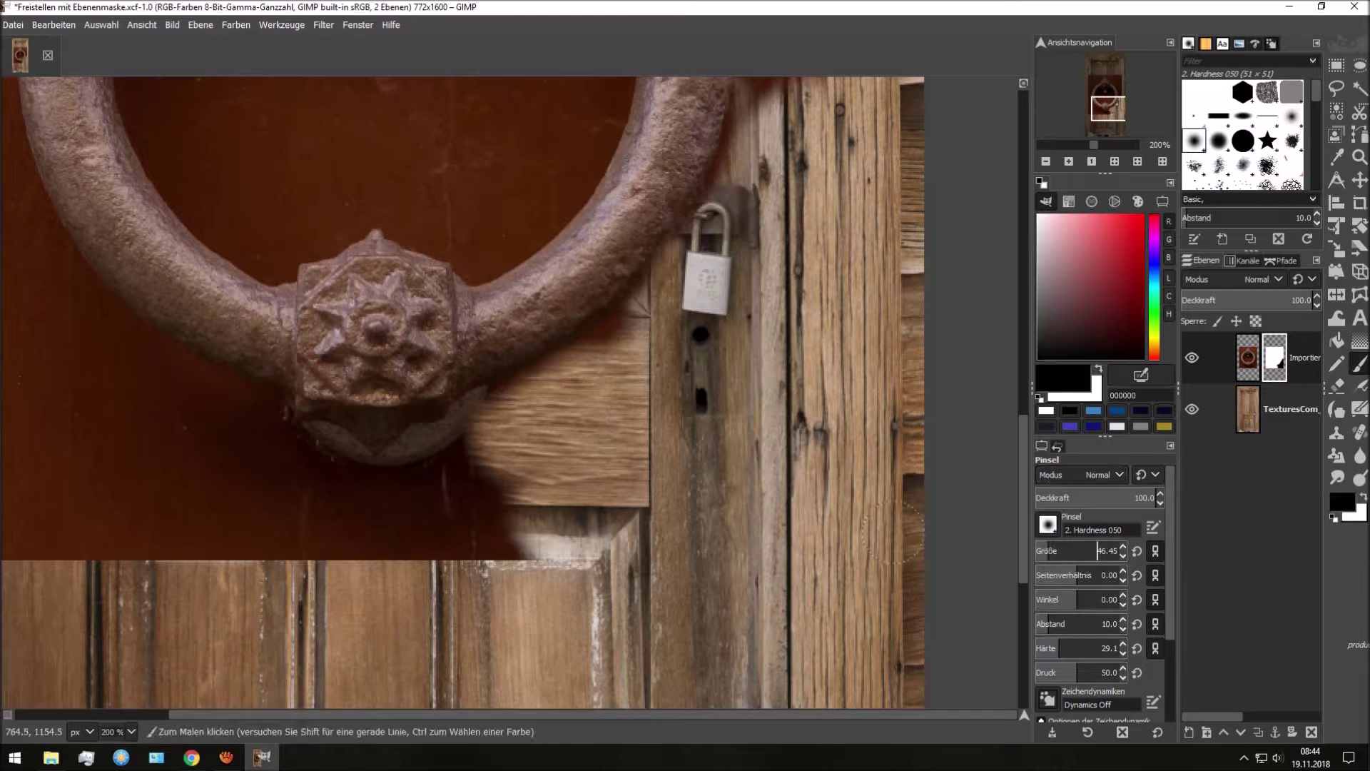
{"action": "left_click", "coordinate": [1042, 551]}
{"action": "triple_click", "coordinate": [1042, 550]}
{"action": "key", "text": "BackSpace"}
- Paint black on the mask to hide the red backing along the ring's right edge
{"action": "scroll", "coordinate": [671, 469], "scroll_direction": "up", "scroll_amount": 2, "text": "ctrl"}
{"action": "scroll", "coordinate": [685, 443], "scroll_direction": "up", "scroll_amount": 5}
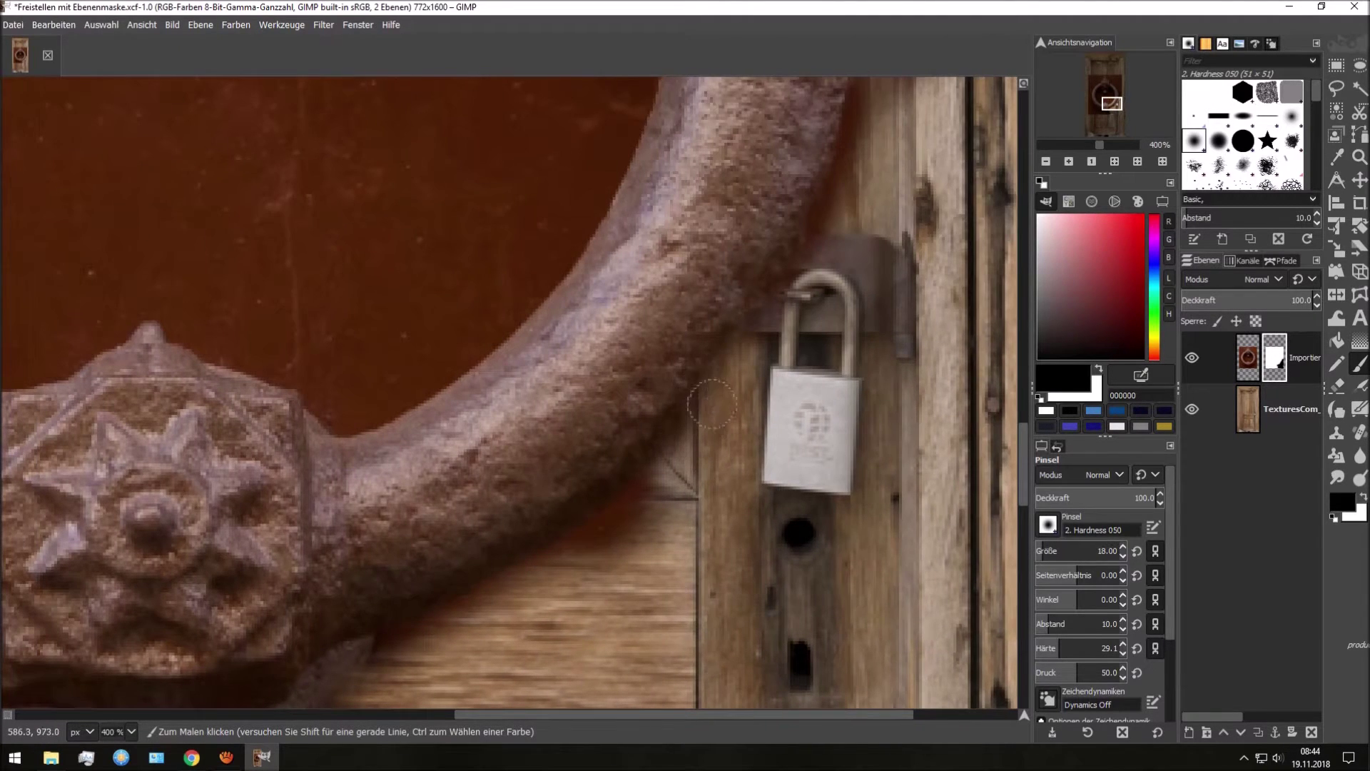
{"action": "scroll", "coordinate": [712, 404], "scroll_direction": "down", "scroll_amount": 1}
{"action": "scroll", "coordinate": [579, 546], "scroll_direction": "down", "scroll_amount": 2}
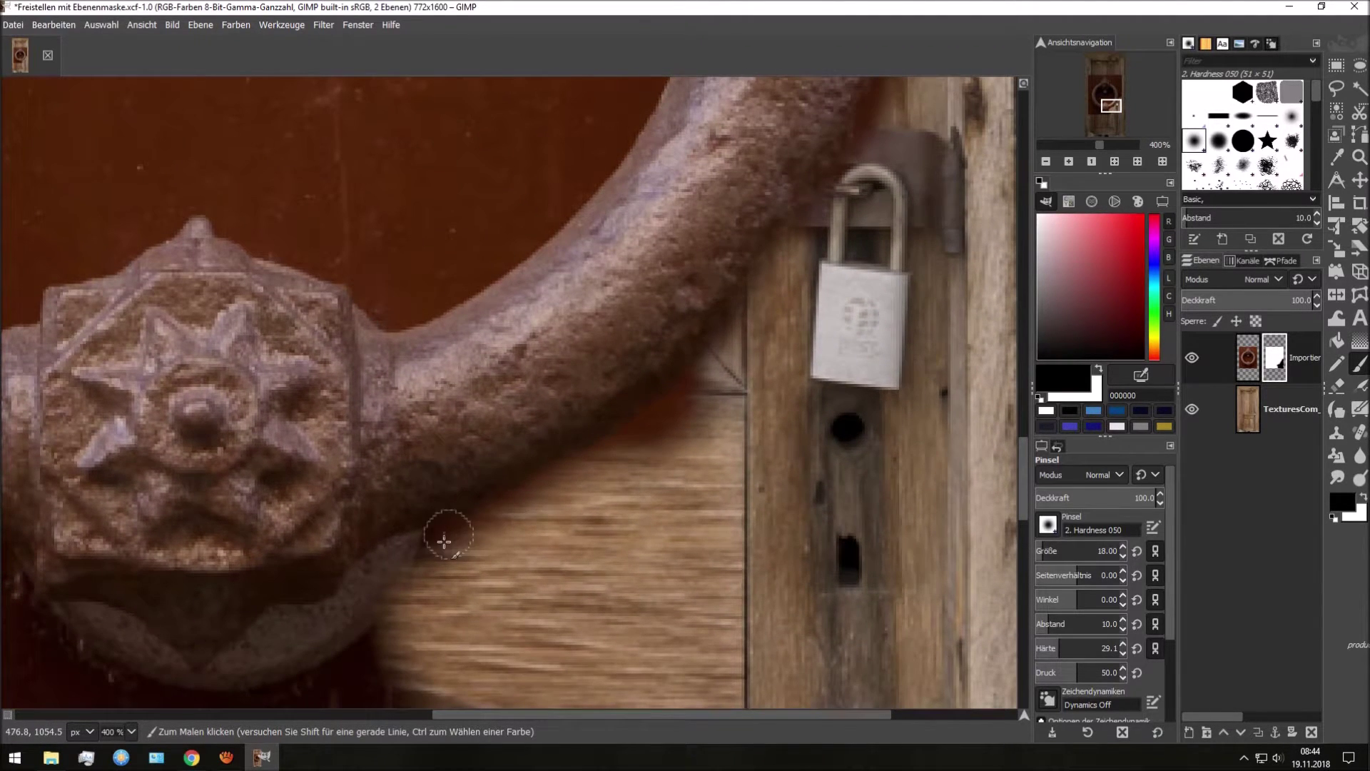
{"action": "left_click_drag", "start_coordinate": [444, 542], "coordinate": [540, 500]}
{"action": "left_click_drag", "start_coordinate": [628, 455], "coordinate": [728, 350]}
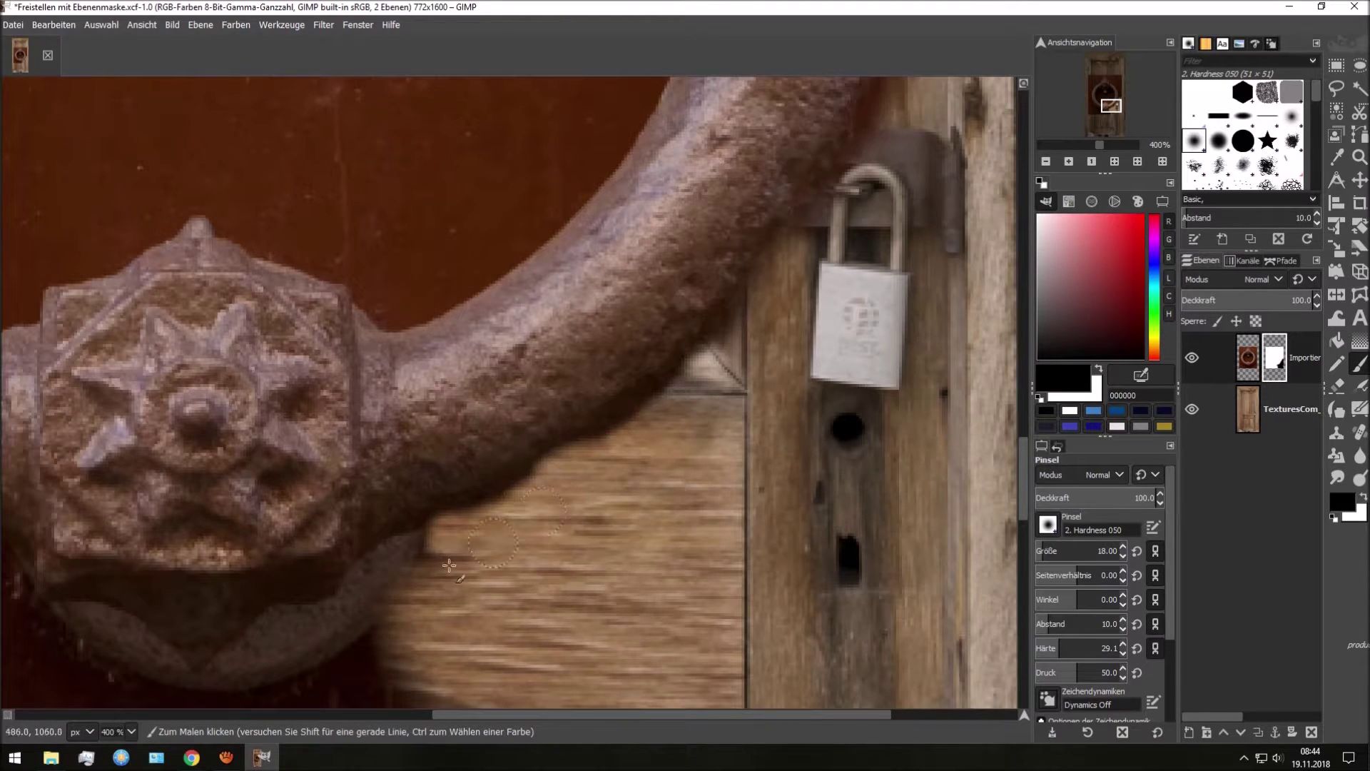
{"action": "scroll", "coordinate": [464, 564], "scroll_direction": "up", "scroll_amount": 5}
{"action": "mouse_move", "coordinate": [697, 415]}
{"action": "left_mouse_down"}
{"action": "mouse_move", "coordinate": [805, 229]}
{"action": "mouse_move", "coordinate": [807, 149]}
{"action": "left_mouse_up"}
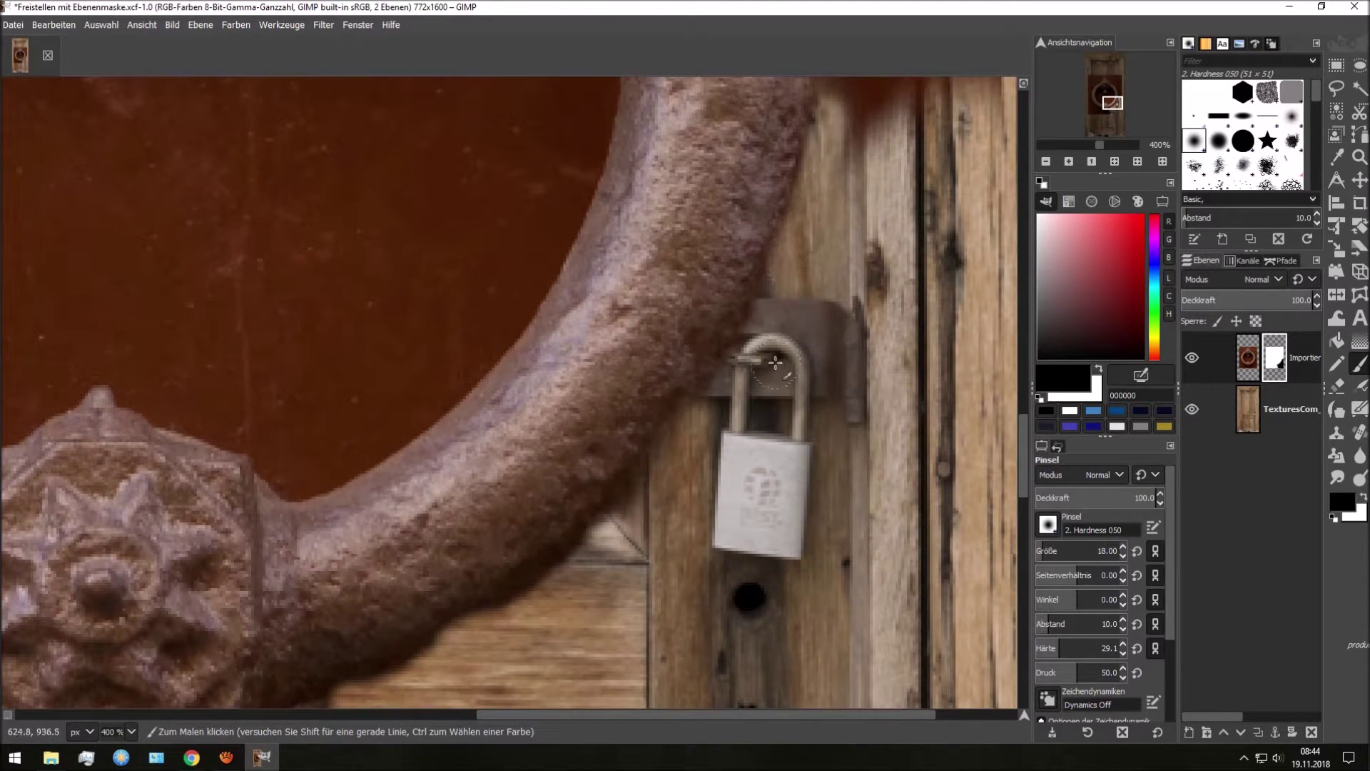
- Mask away the remaining red and brown backing above the plank tops, then fit the image
{"action": "scroll", "coordinate": [778, 342], "scroll_direction": "up", "scroll_amount": 6}
{"action": "mouse_move", "coordinate": [728, 421]}
{"action": "left_mouse_down"}
{"action": "mouse_move", "coordinate": [861, 284]}
{"action": "mouse_move", "coordinate": [734, 332]}
{"action": "mouse_move", "coordinate": [730, 385]}
{"action": "left_mouse_up"}
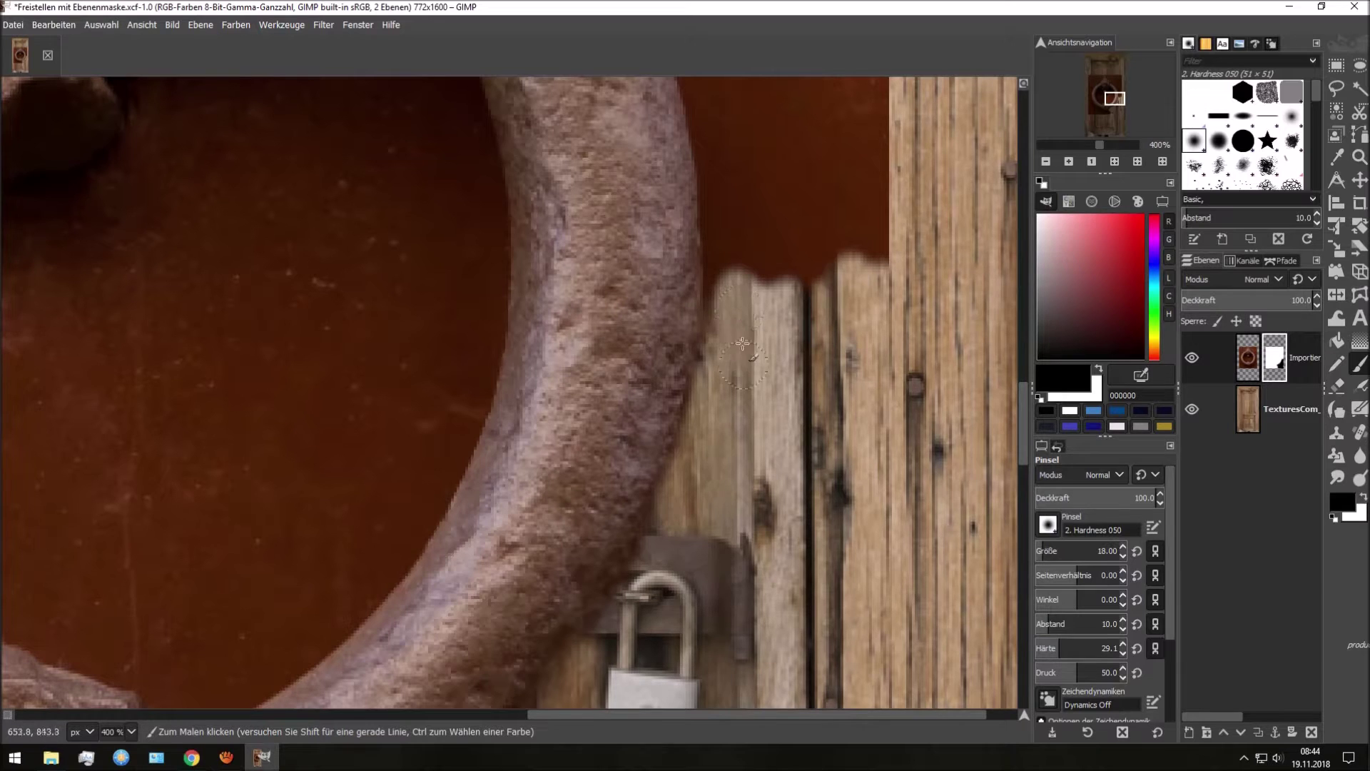
{"action": "mouse_move", "coordinate": [805, 310]}
{"action": "left_mouse_down"}
{"action": "mouse_move", "coordinate": [865, 283]}
{"action": "mouse_move", "coordinate": [874, 257]}
{"action": "mouse_move", "coordinate": [757, 282]}
{"action": "mouse_move", "coordinate": [735, 264]}
{"action": "mouse_move", "coordinate": [735, 314]}
{"action": "mouse_move", "coordinate": [728, 250]}
{"action": "mouse_move", "coordinate": [857, 242]}
{"action": "mouse_move", "coordinate": [885, 222]}
{"action": "mouse_move", "coordinate": [792, 230]}
{"action": "left_mouse_up"}
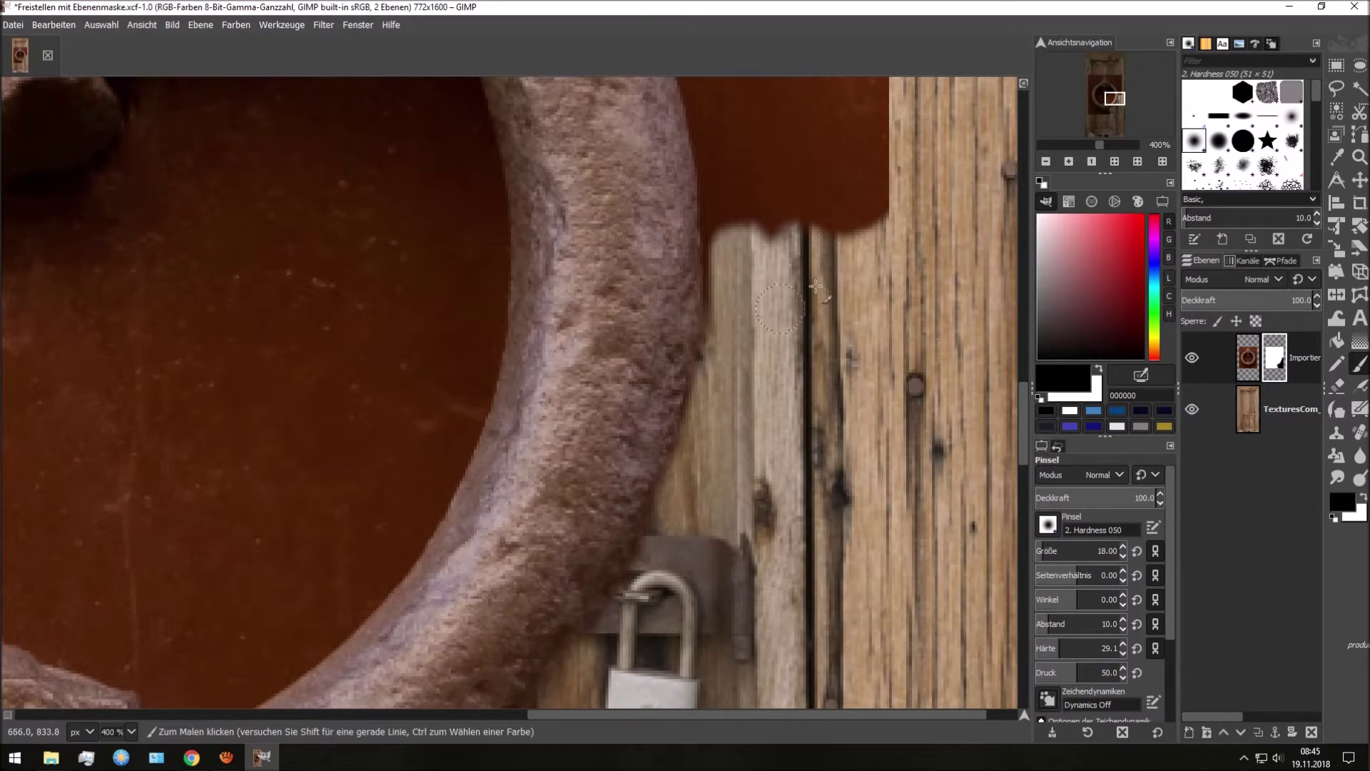
{"action": "mouse_move", "coordinate": [816, 285]}
{"action": "left_mouse_down"}
{"action": "mouse_move", "coordinate": [778, 217]}
{"action": "mouse_move", "coordinate": [757, 200]}
{"action": "mouse_move", "coordinate": [718, 200]}
{"action": "mouse_move", "coordinate": [722, 287]}
{"action": "left_mouse_up"}
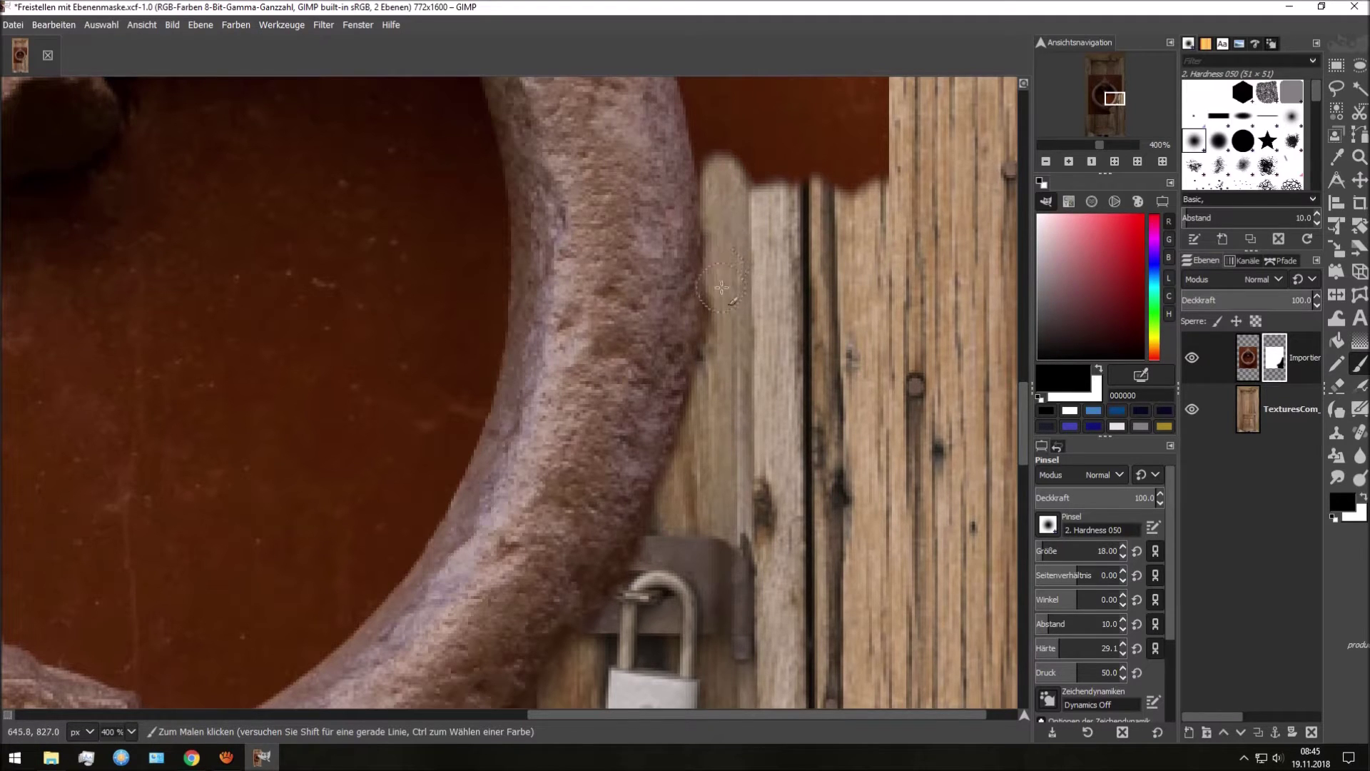
{"action": "mouse_move", "coordinate": [788, 179]}
{"action": "left_mouse_down"}
{"action": "mouse_move", "coordinate": [849, 182]}
{"action": "mouse_move", "coordinate": [743, 174]}
{"action": "left_mouse_up"}
{"action": "left_click_drag", "start_coordinate": [861, 177], "coordinate": [881, 184]}
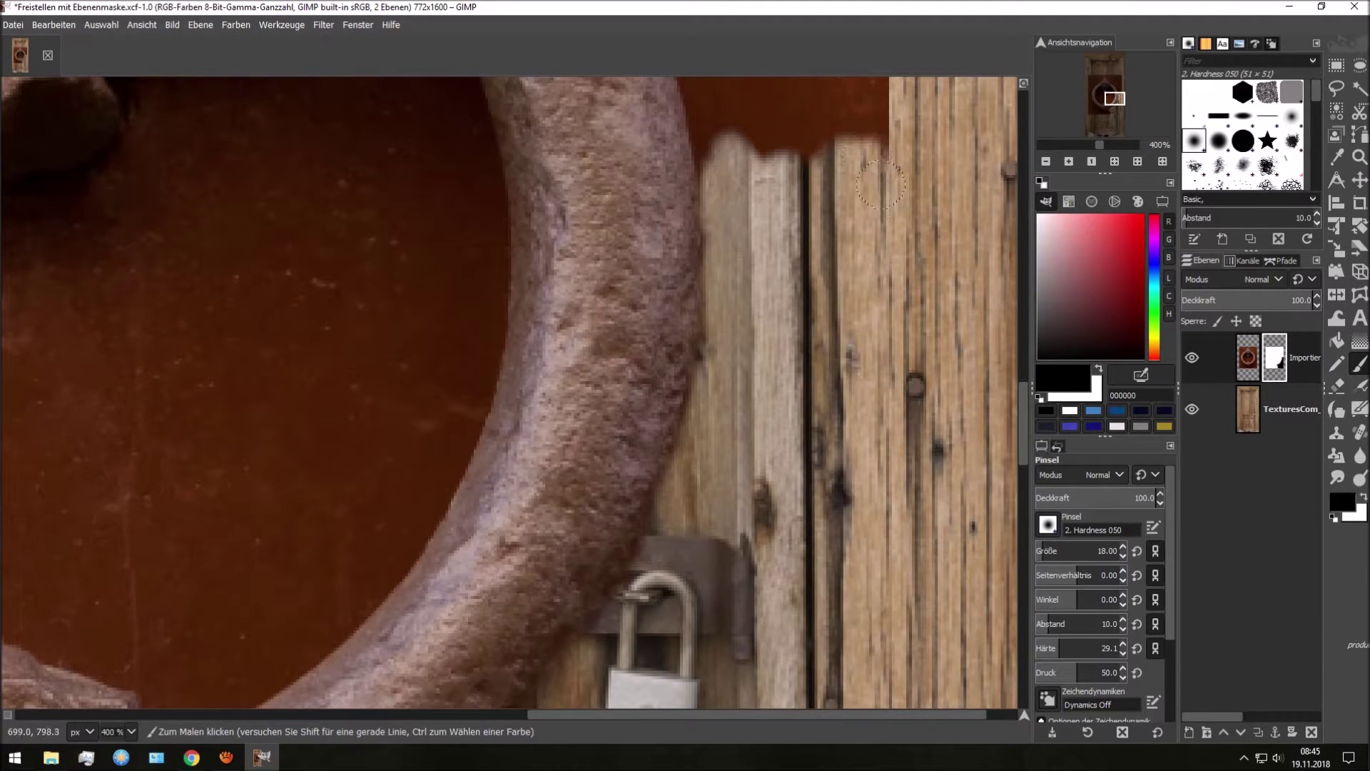
{"action": "key", "text": "shift+ctrl+j"}
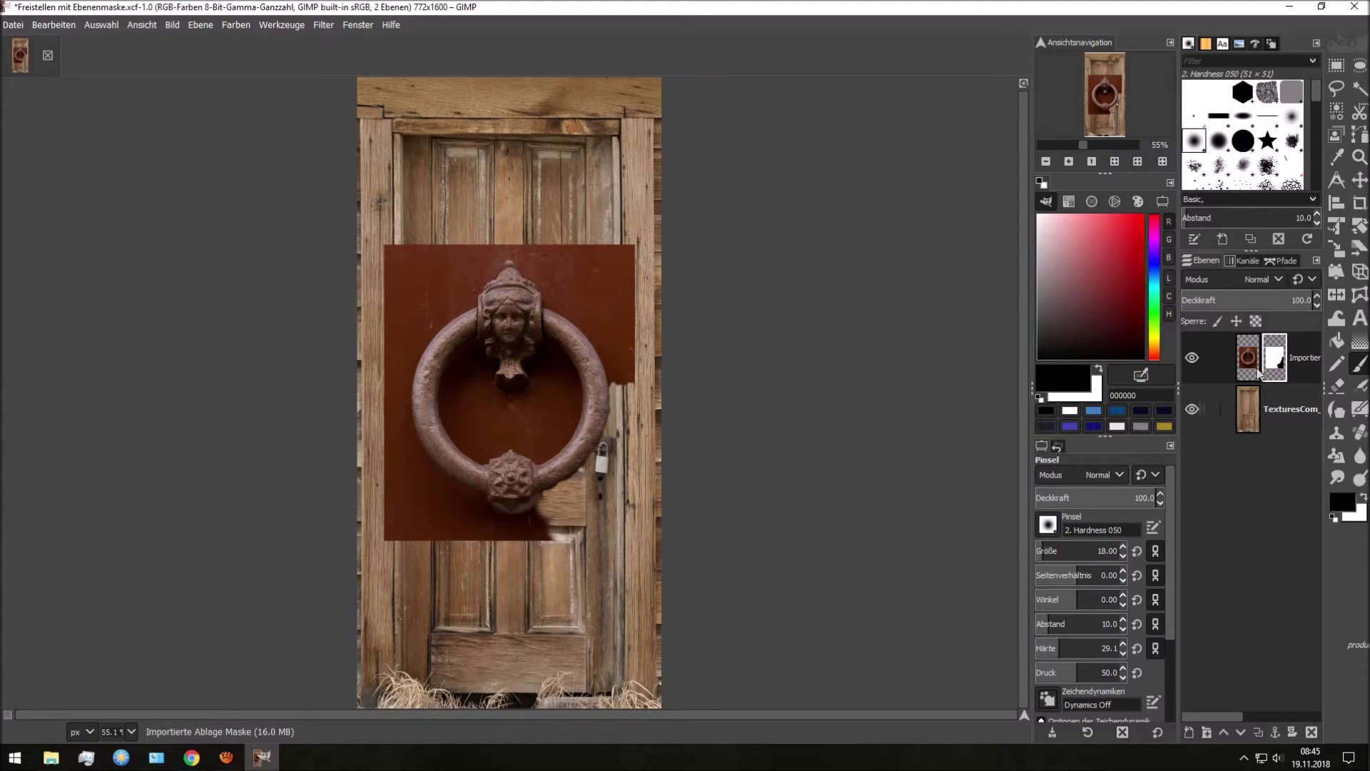
{"action": "left_click", "coordinate": [1251, 357]}
{"action": "left_click", "coordinate": [1258, 732]}
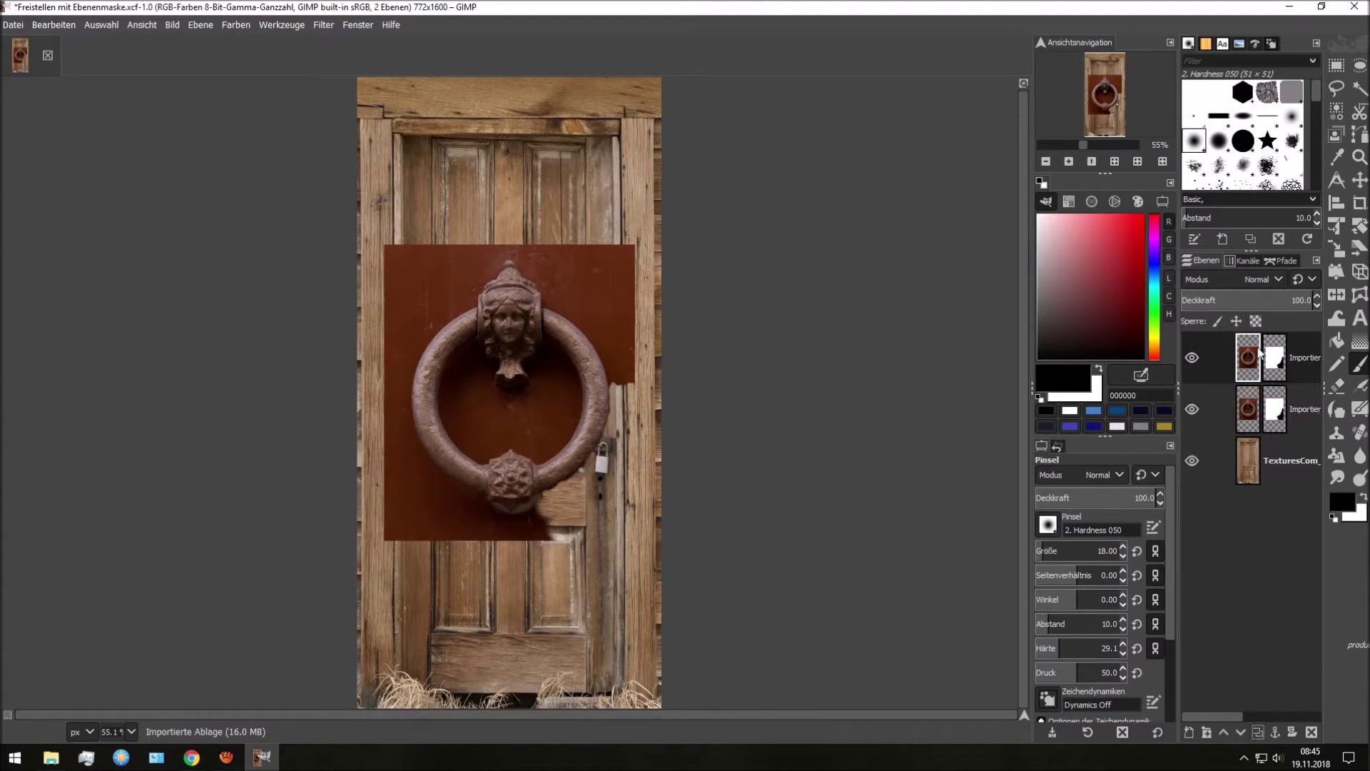
{"action": "left_click", "coordinate": [1192, 409]}
{"action": "right_click", "coordinate": [1269, 362]}
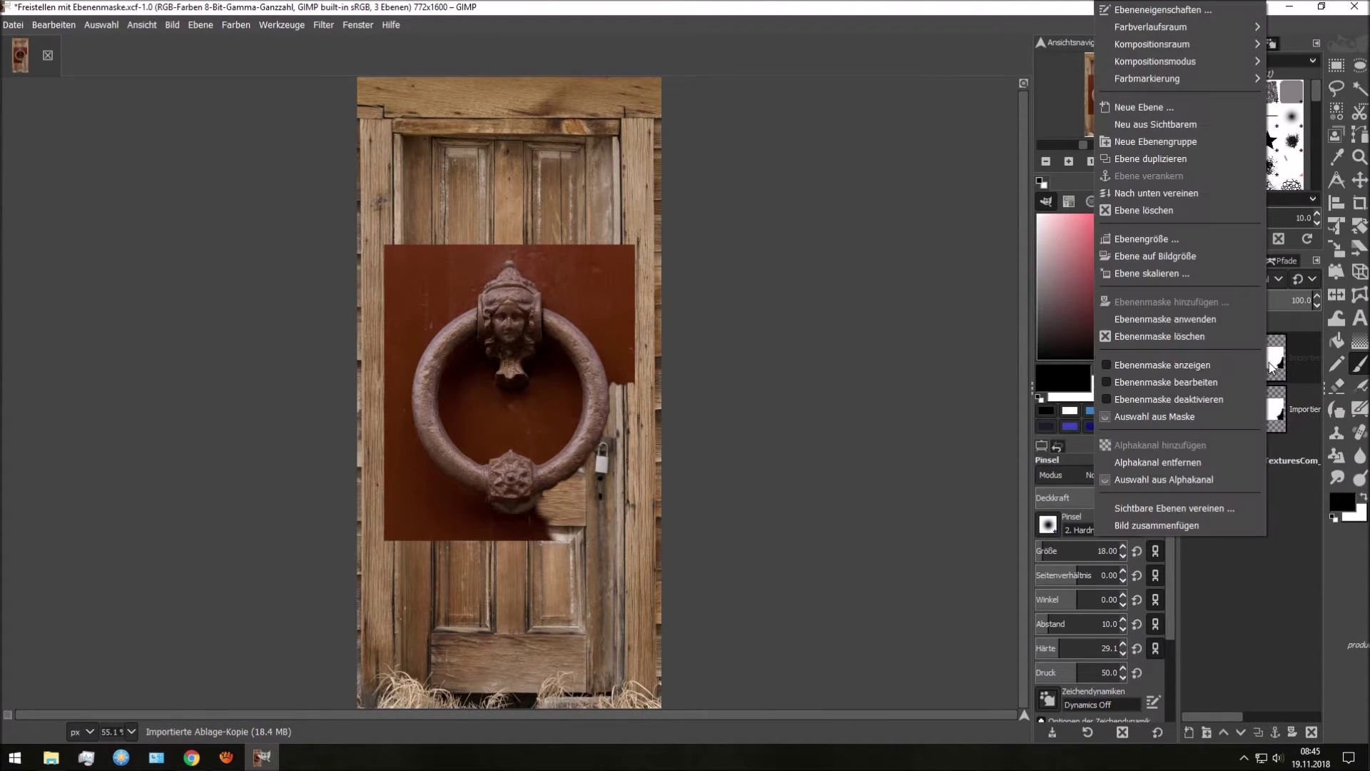
{"action": "left_click", "coordinate": [1188, 336]}
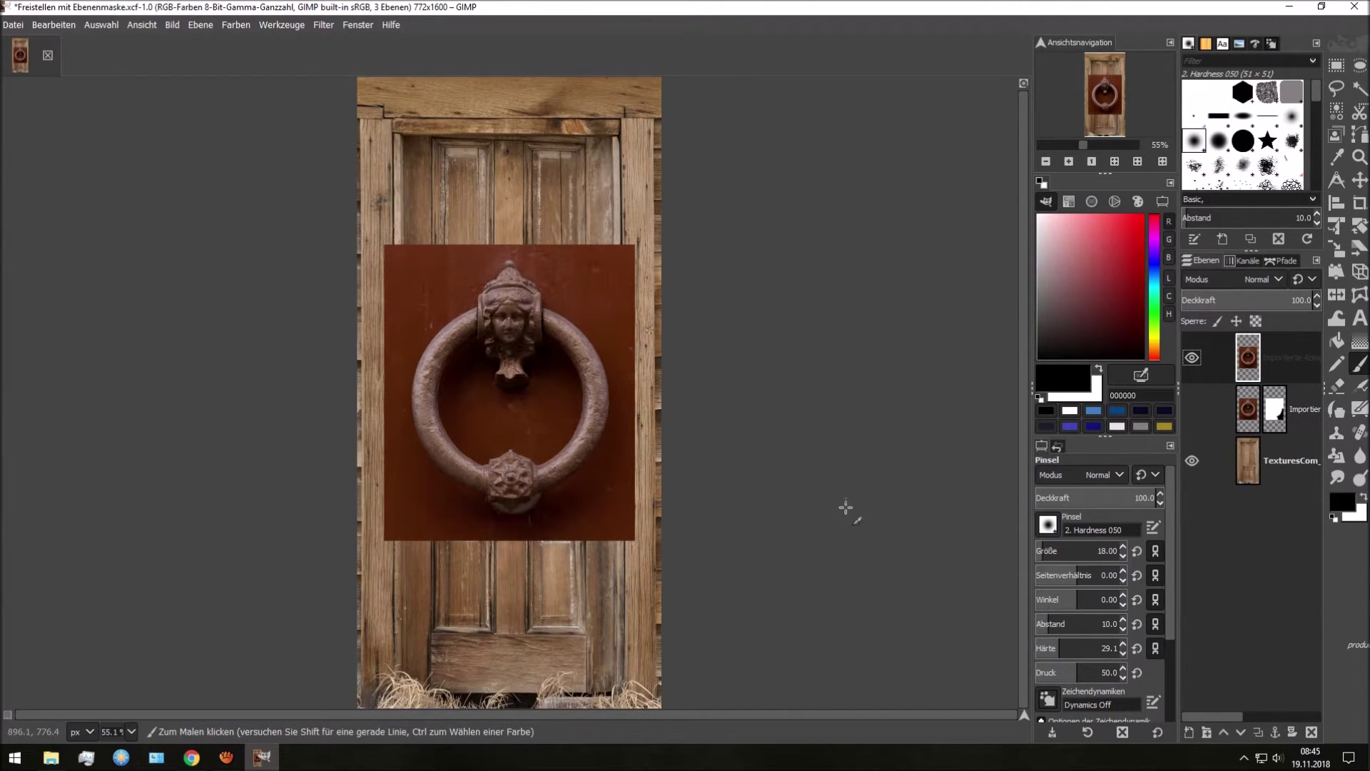
{"action": "left_click", "coordinate": [1313, 729]}
{"action": "left_click", "coordinate": [1192, 357]}
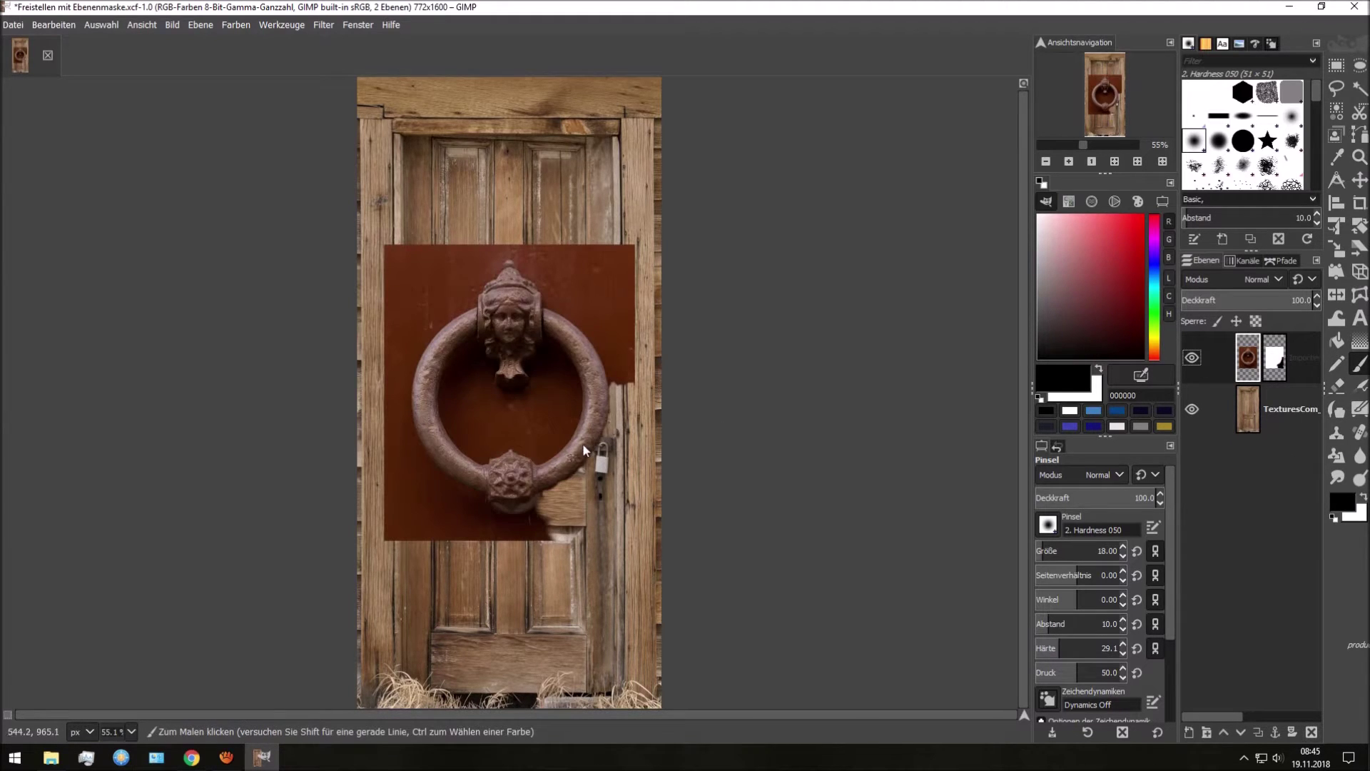
- At 200% zoom, switch to white, try a stroke near the ring, and undo it
{"action": "key", "text": "2"}
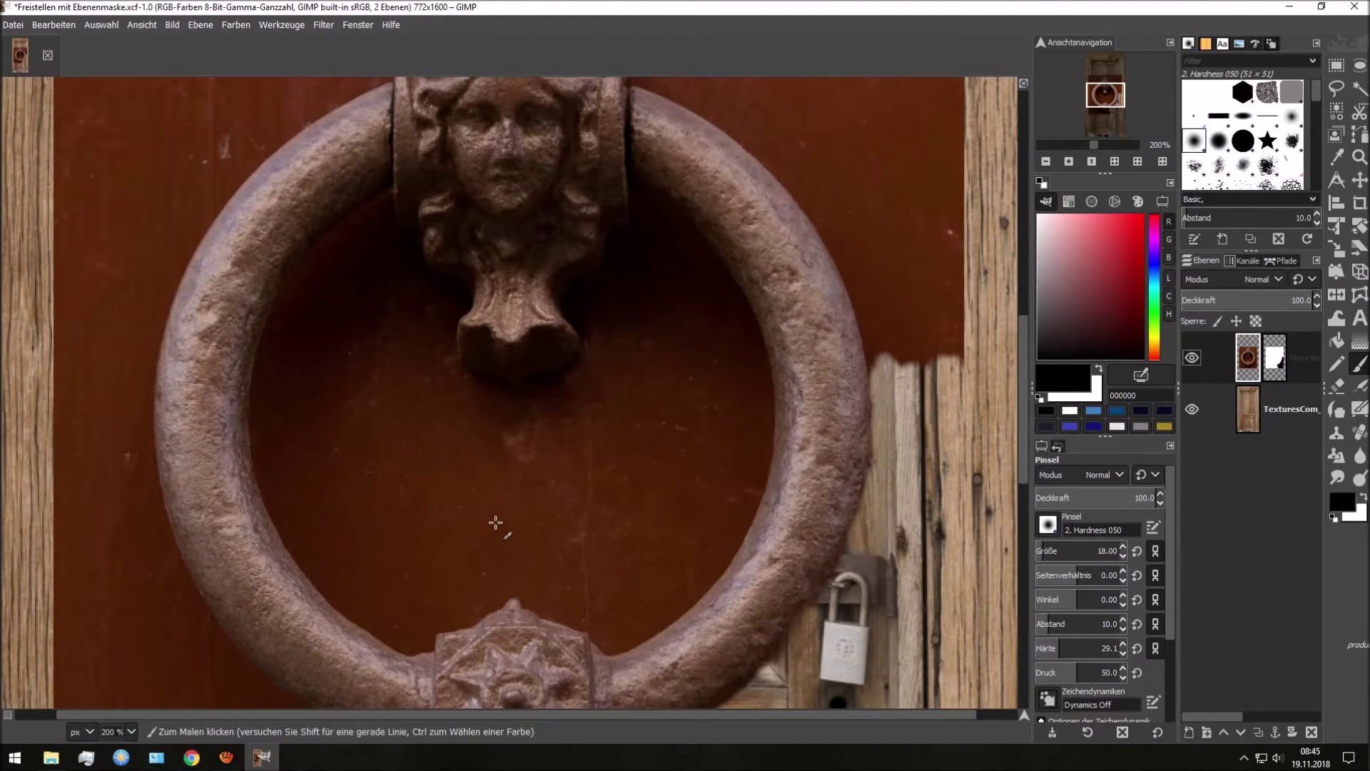
{"action": "scroll", "coordinate": [496, 522], "scroll_direction": "down", "scroll_amount": 5}
{"action": "scroll", "coordinate": [524, 357], "scroll_direction": "right", "scroll_amount": 1}
{"action": "scroll", "coordinate": [525, 356], "scroll_direction": "right", "scroll_amount": 2}
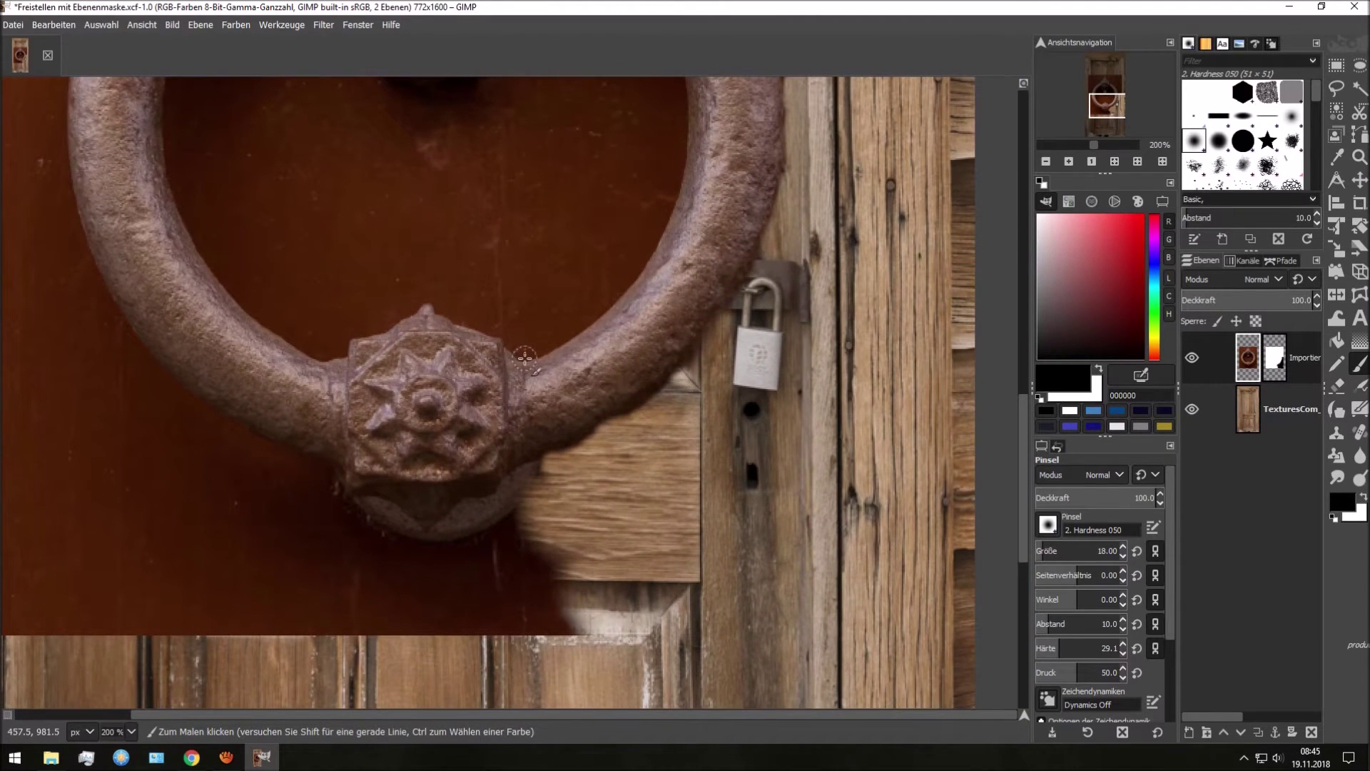
{"action": "key", "text": "x"}
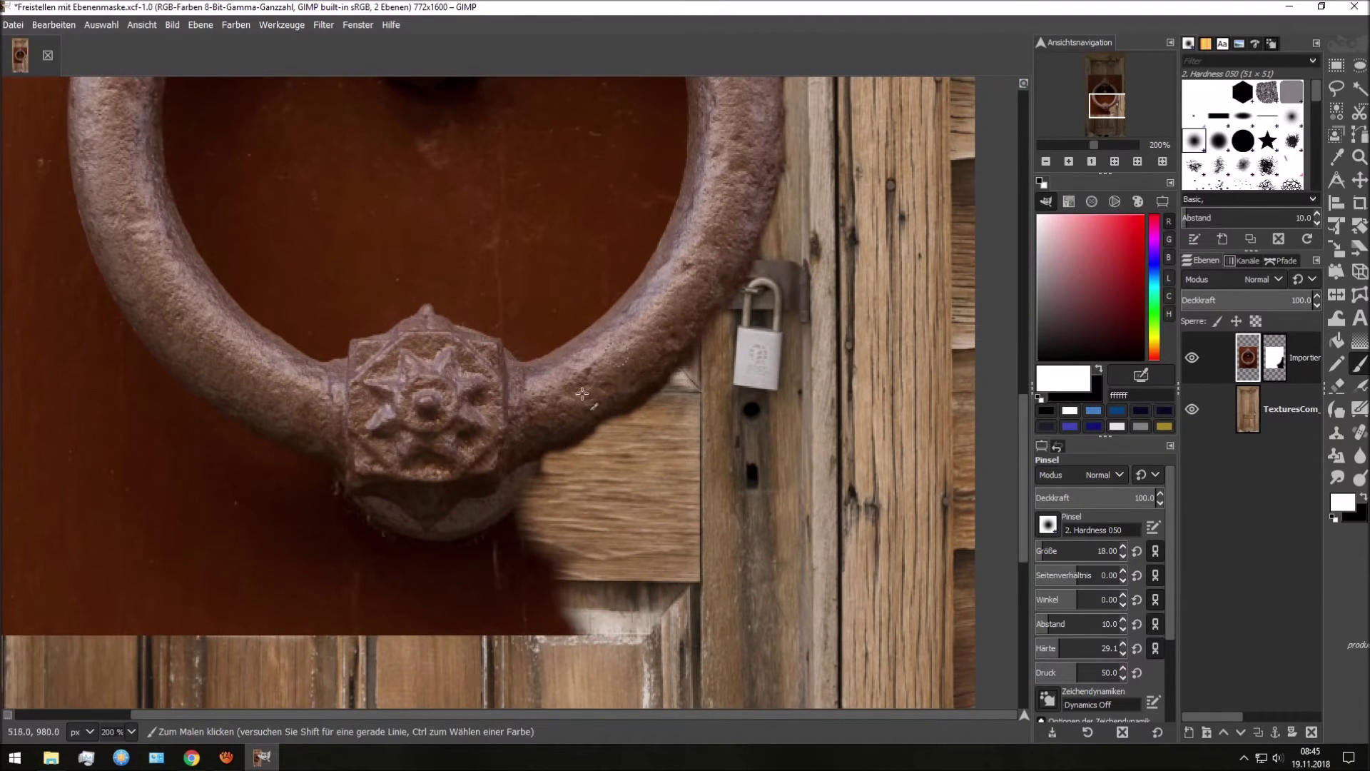
{"action": "left_click_drag", "start_coordinate": [571, 431], "coordinate": [592, 417]}
{"action": "key", "text": "ctrl"}
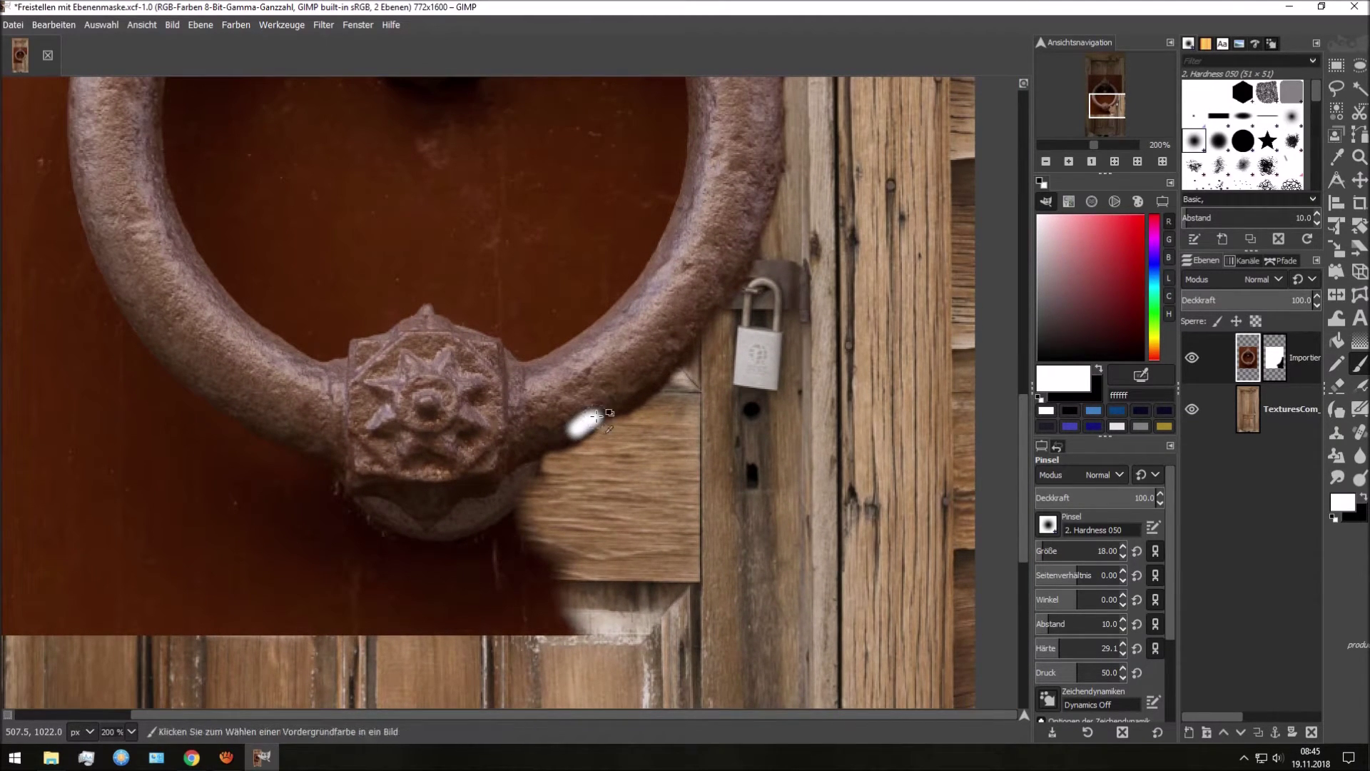
{"action": "key", "text": "ctrl+z"}
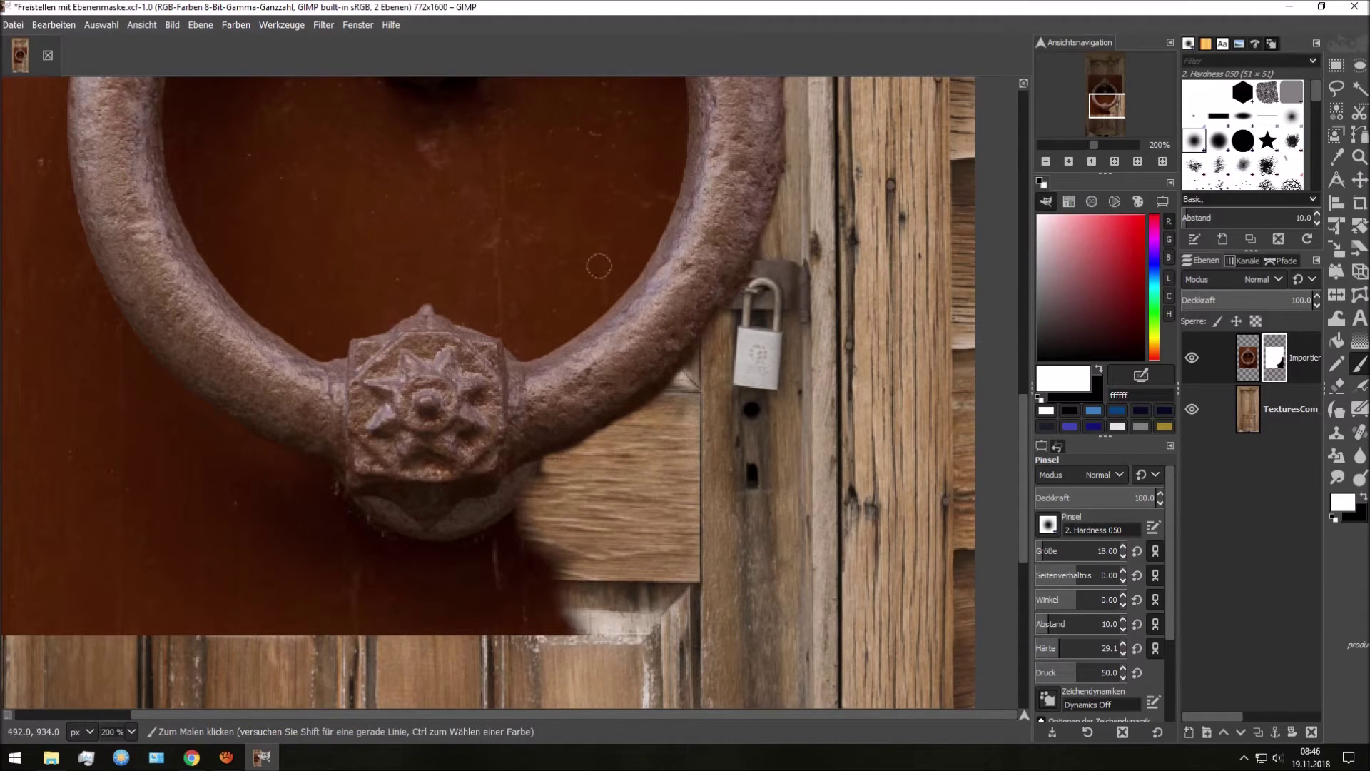
{"action": "key", "text": "ctrl"}
{"action": "key", "text": "shift"}
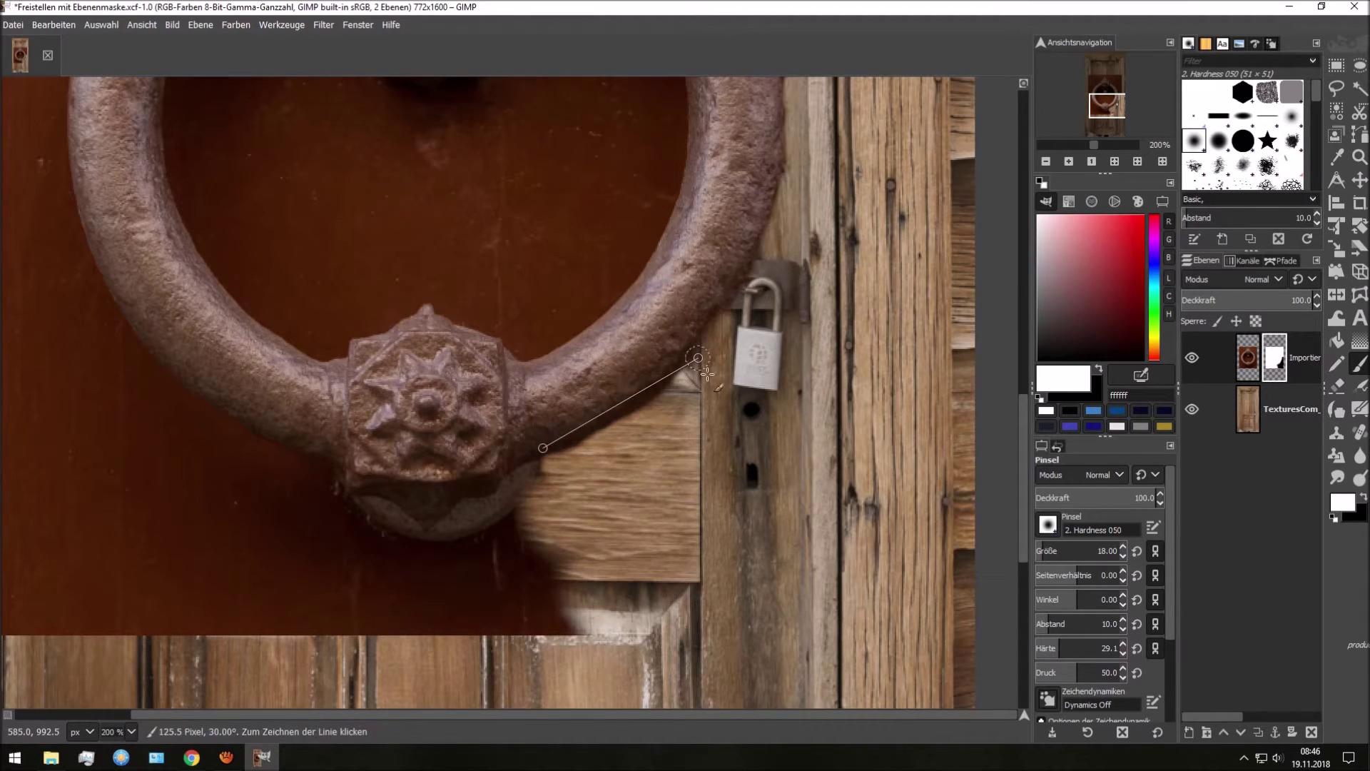
{"action": "key", "text": "ctrl+shift+j"}
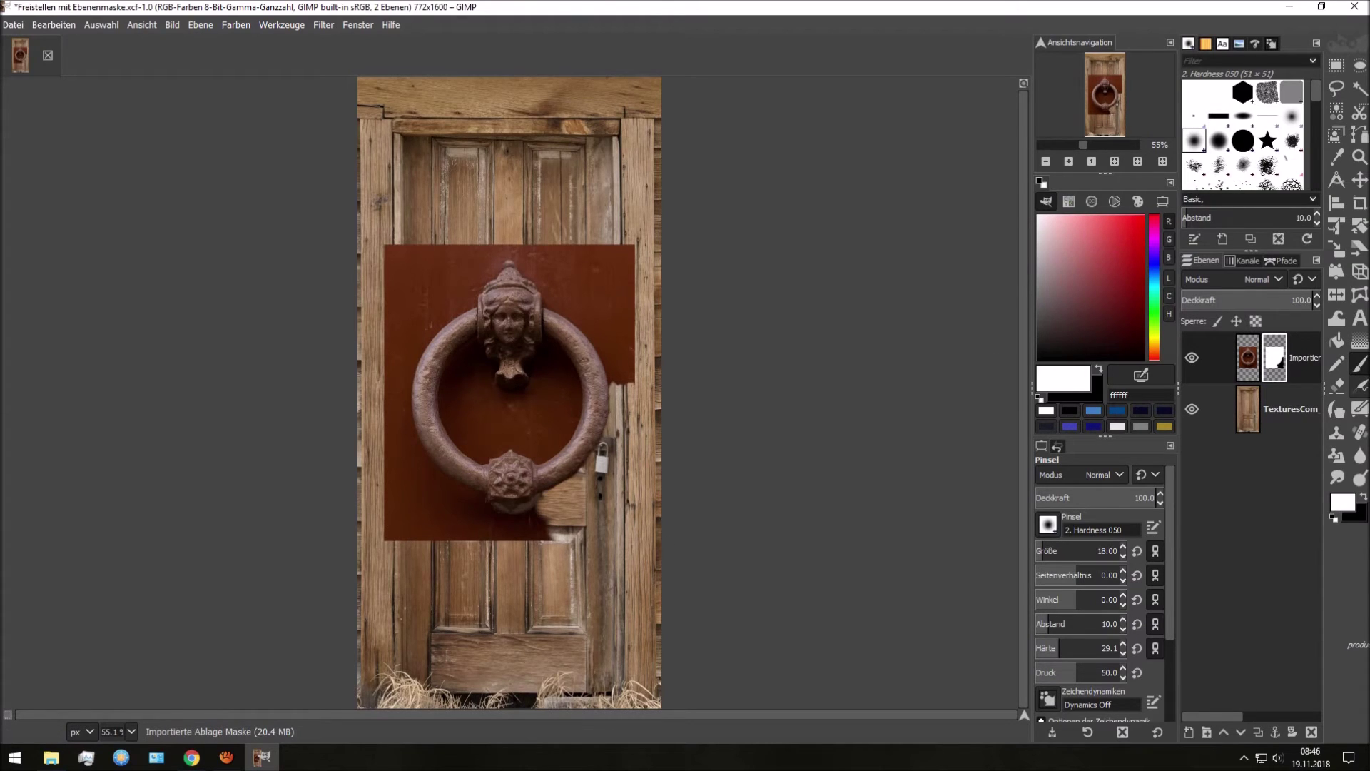
- Test the Eraser on the layer's lower edge, undo it, and reselect the mask thumbnail
{"action": "left_click", "coordinate": [1337, 386]}
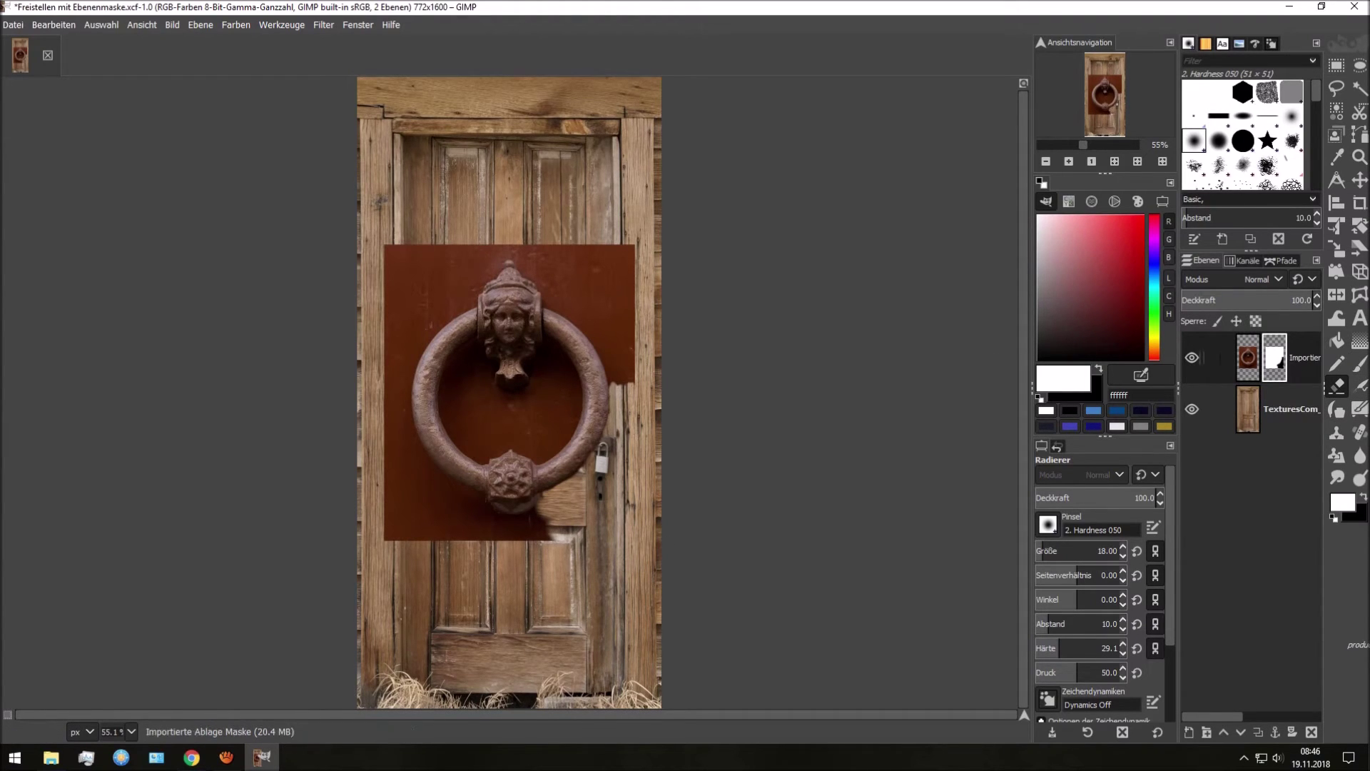
{"action": "left_click_drag", "start_coordinate": [545, 533], "coordinate": [409, 546]}
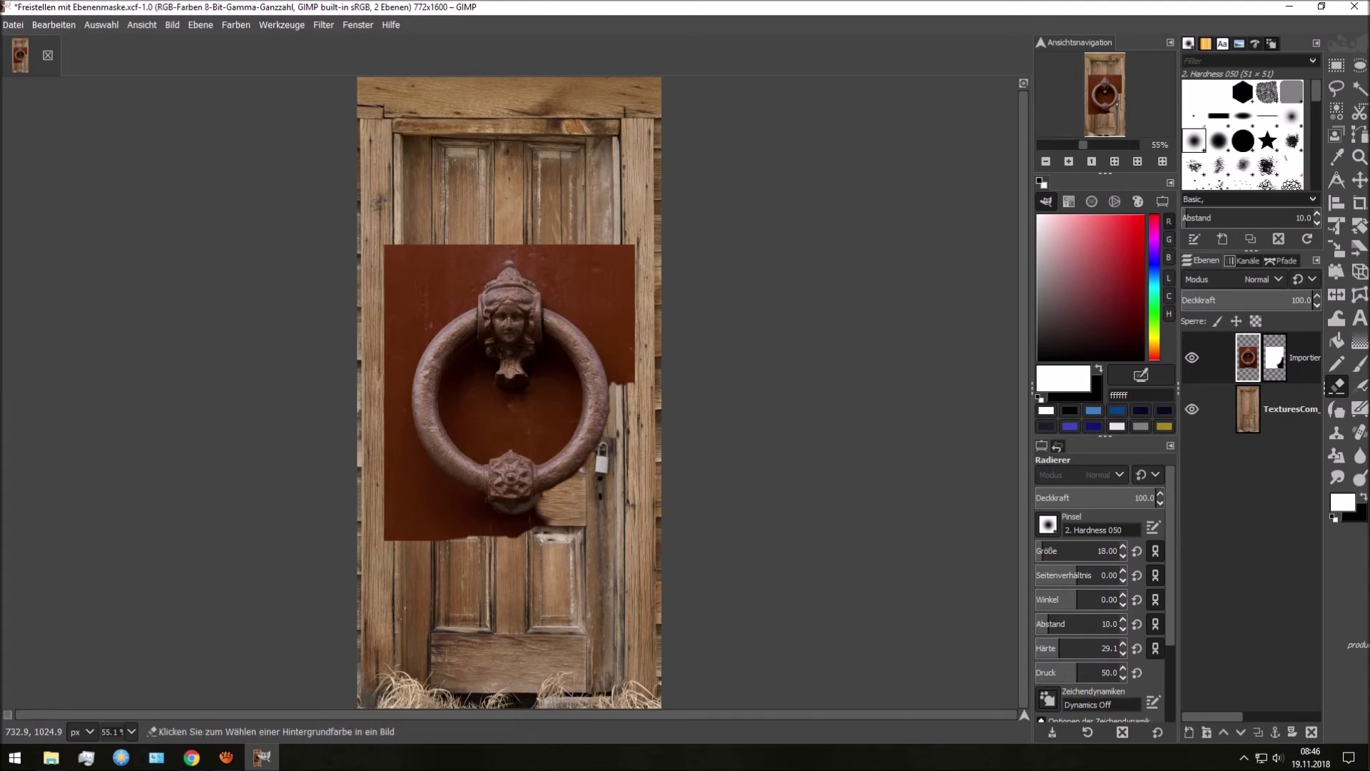
{"action": "key", "text": "ctrl+z"}
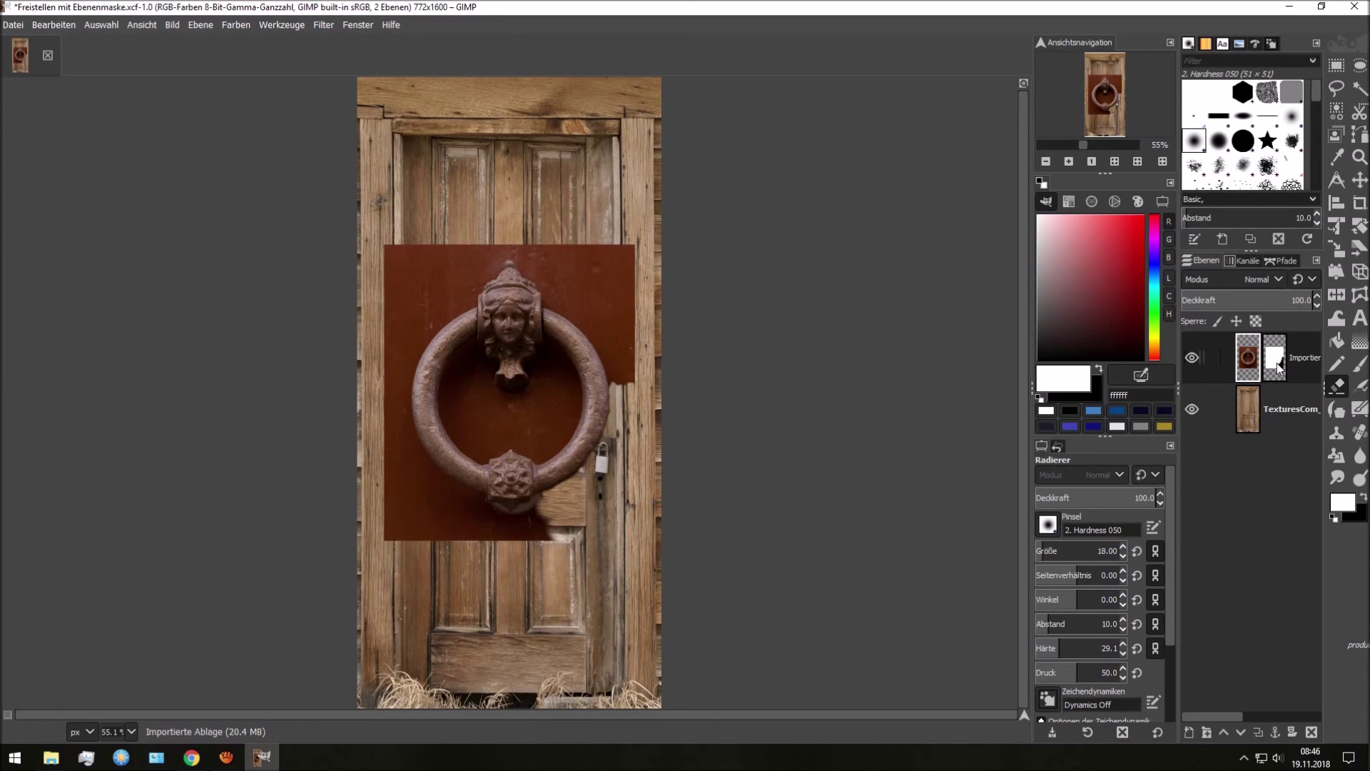
{"action": "left_click", "coordinate": [1190, 358]}
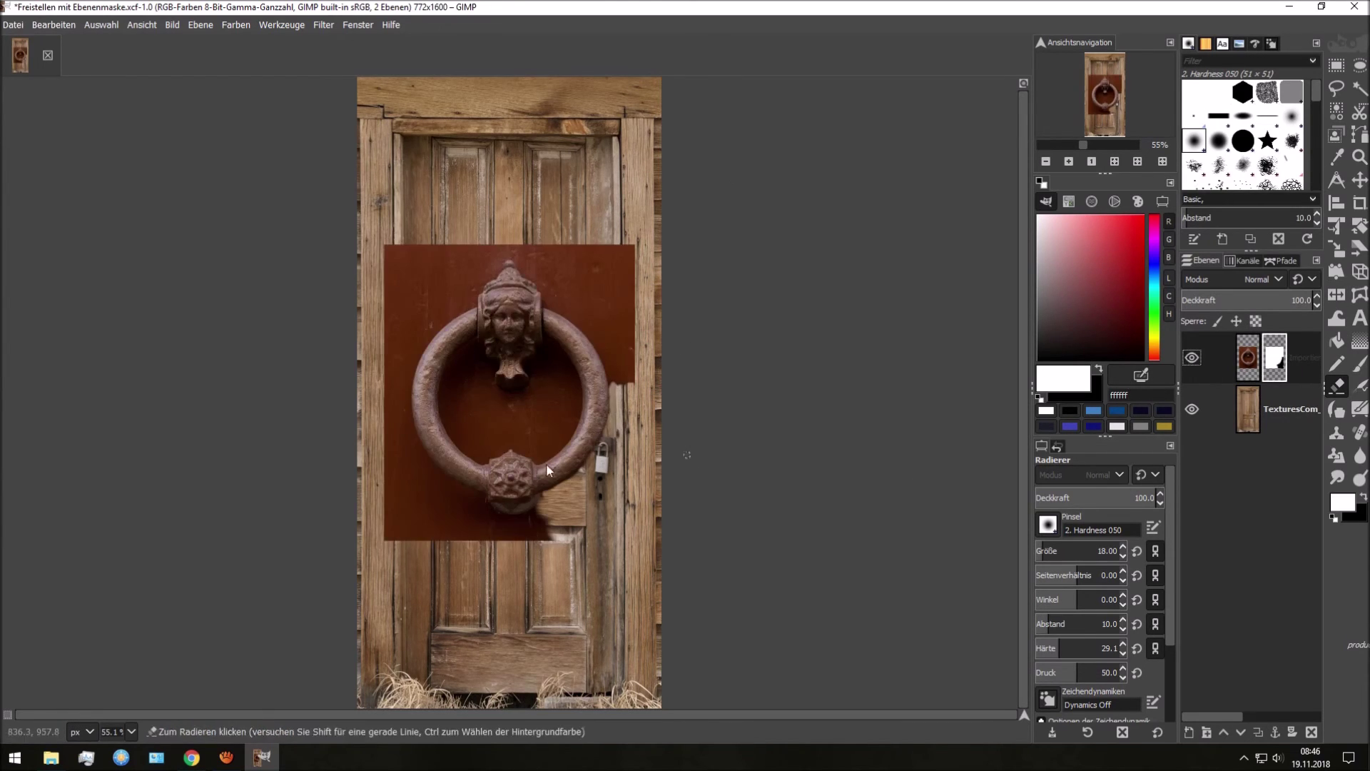